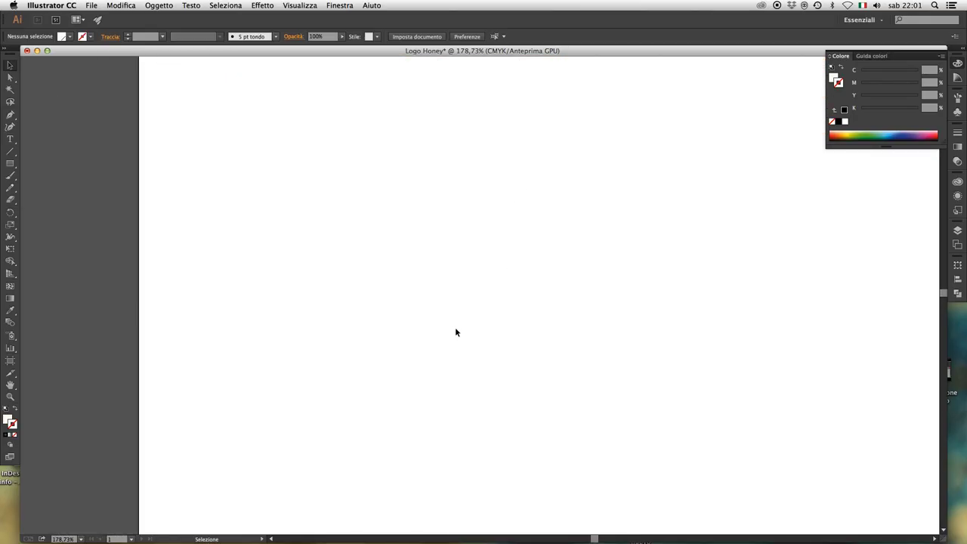
Create a text frame near the artboard centre and type 'Honey'.
key("t")
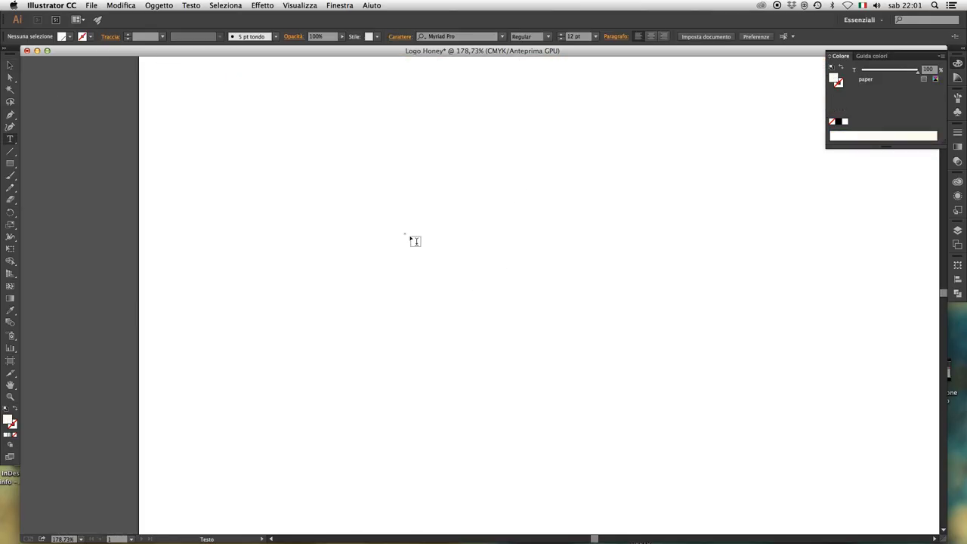
mouse_move(404, 234)
left_mouse_down()
mouse_move(576, 333)
mouse_move(631, 339)
left_mouse_up()
type("Ho")
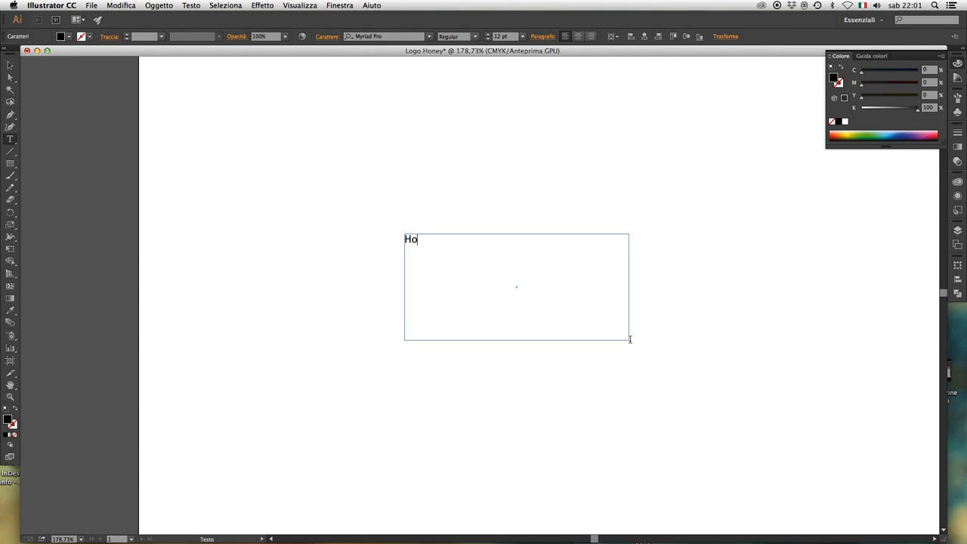
type("ney")
Enlarge the Honey text to 74 pt Myriad Pro Regular.
key("super+a")
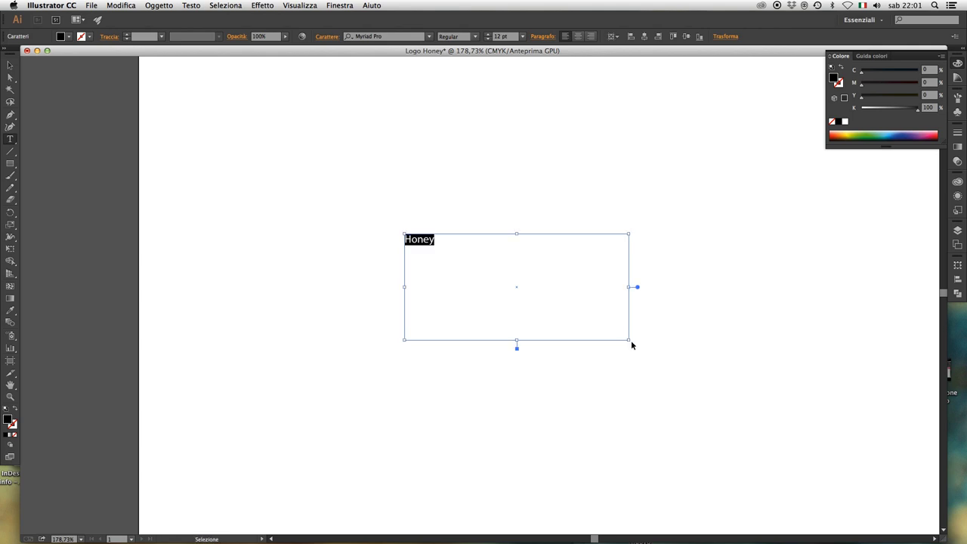
key("super+t")
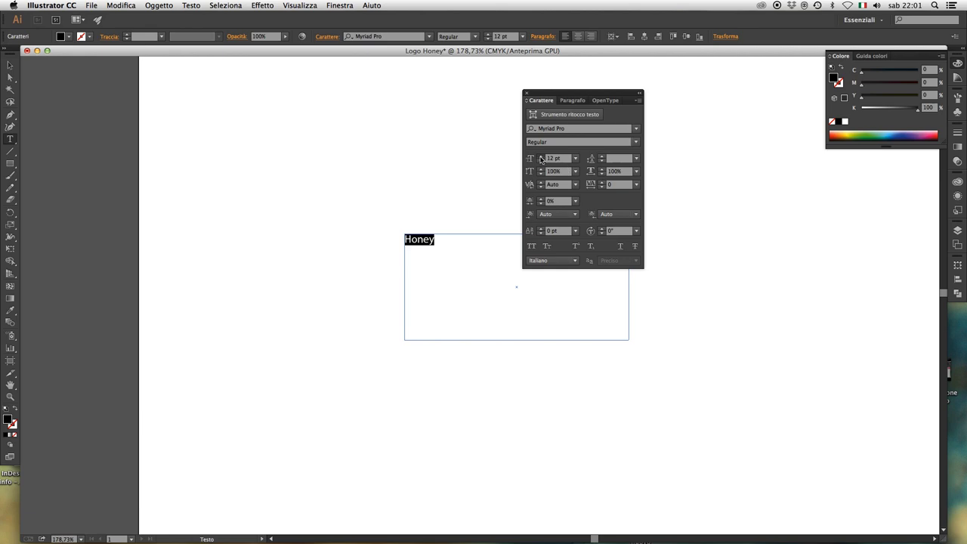
left_click(541, 157)
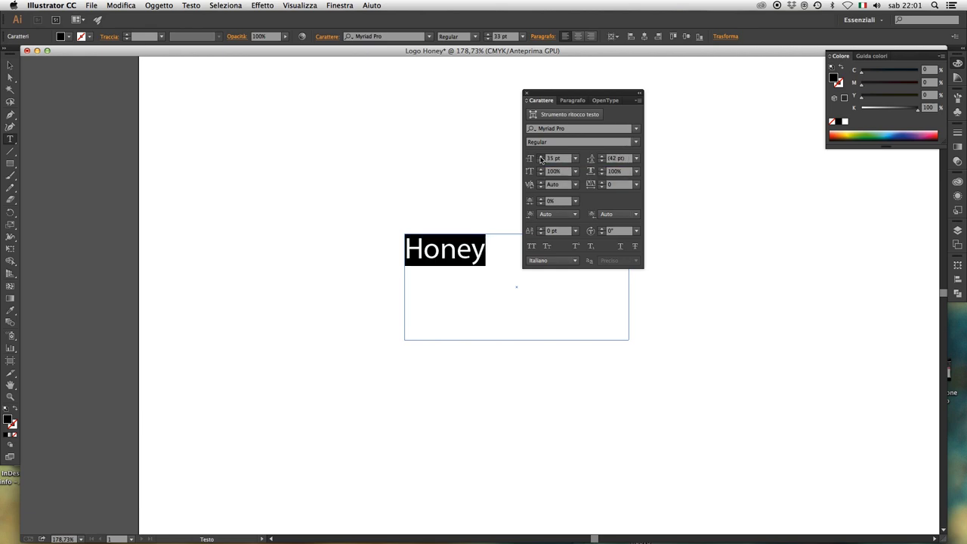
left_click_drag(541, 158, 541, 158)
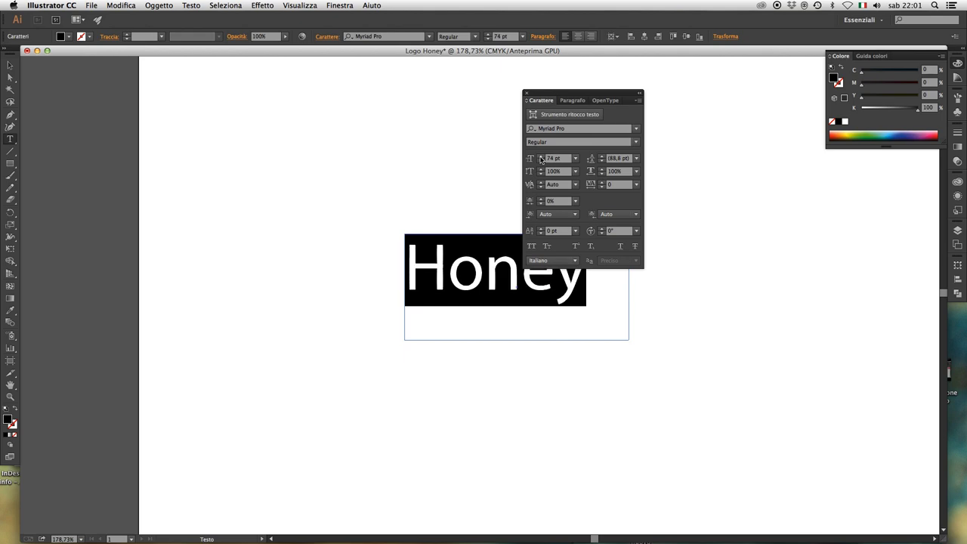
left_click(526, 93)
key("Escape")
left_click(589, 239)
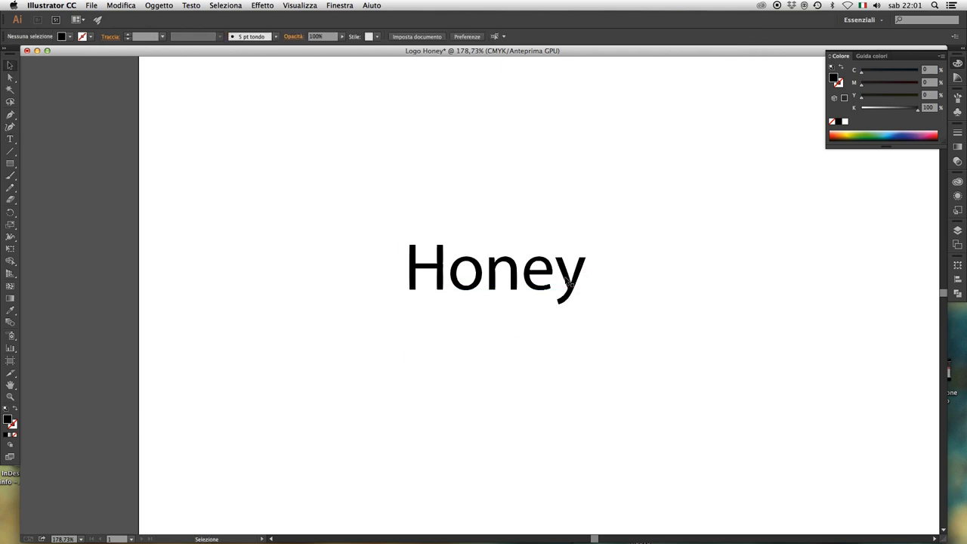
left_click(573, 281)
Shrink Honey's frame to fit and Alt-drag a duplicate directly below it.
left_click_drag(628, 341, 594, 310)
key("a")
key("v")
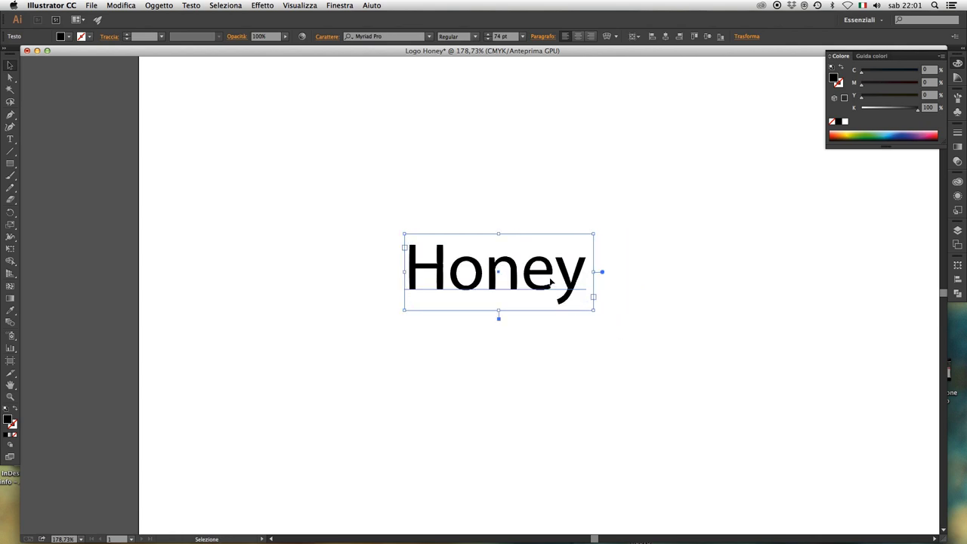
left_click_drag(559, 284, 559, 367, "alt")
left_click(668, 344)
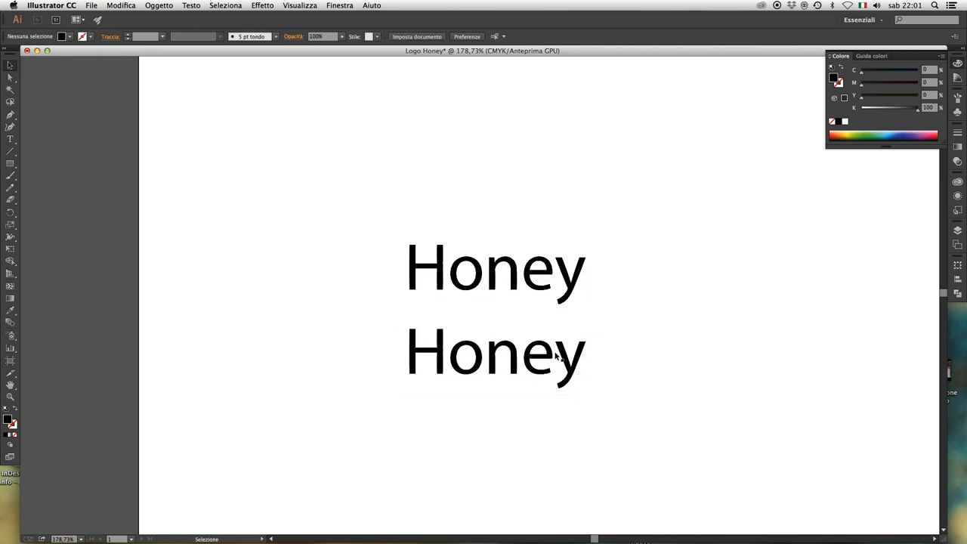
Set the lower Honey copy to 22 pt and widen its text frame rightward.
key("t")
left_click(498, 364)
double_click(498, 365)
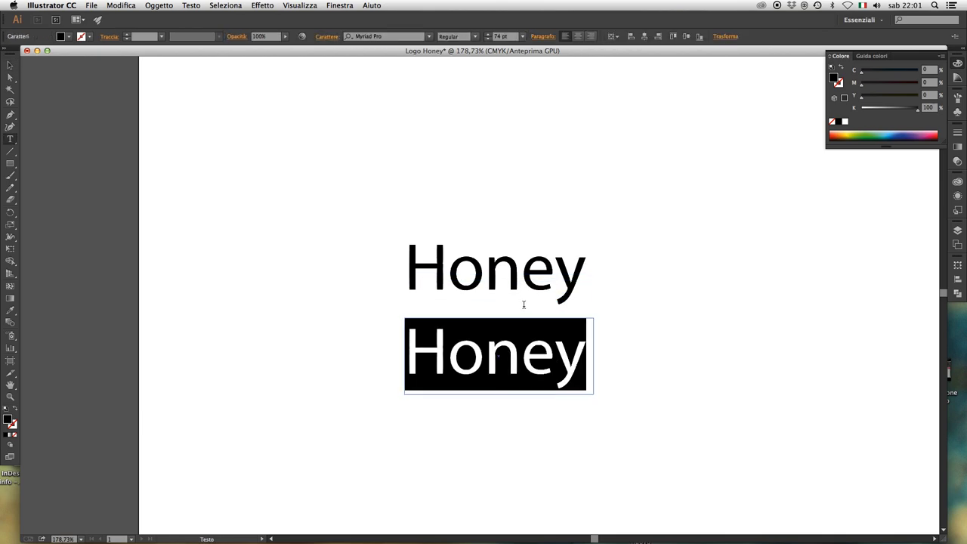
key("super+t")
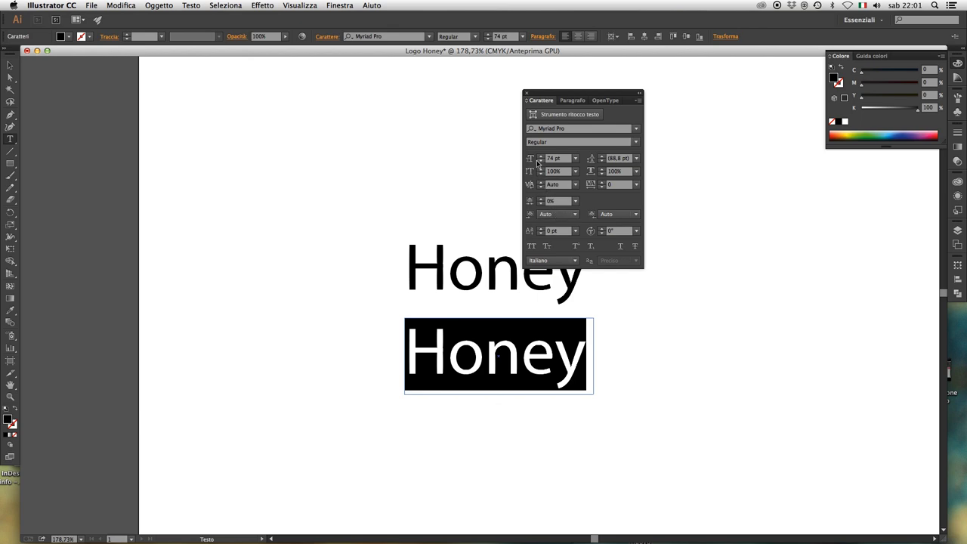
left_click(541, 161)
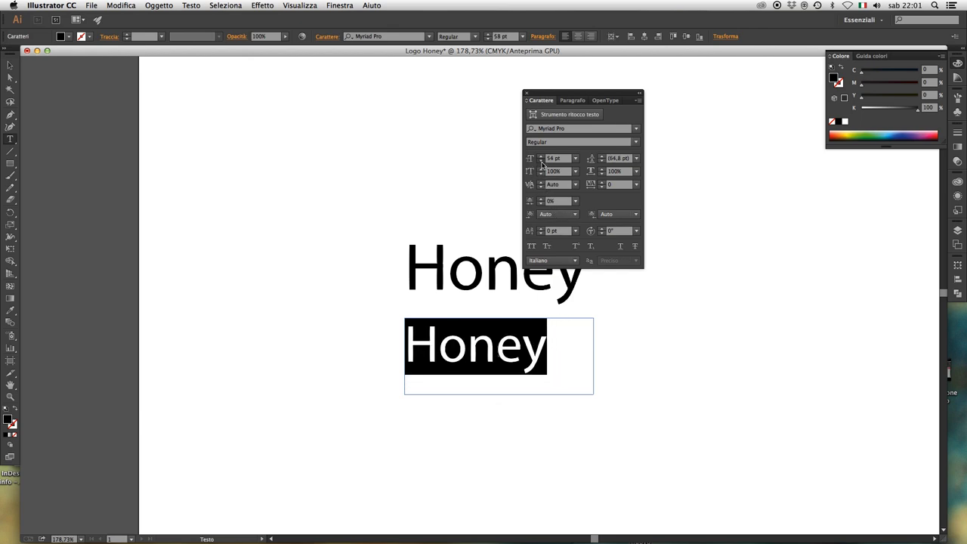
left_click(541, 161)
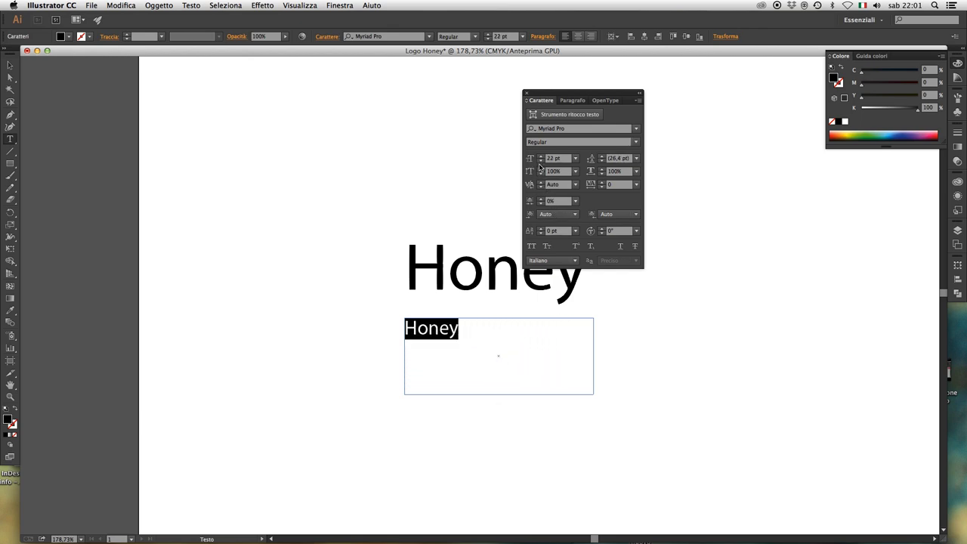
left_click(526, 92)
key("Escape")
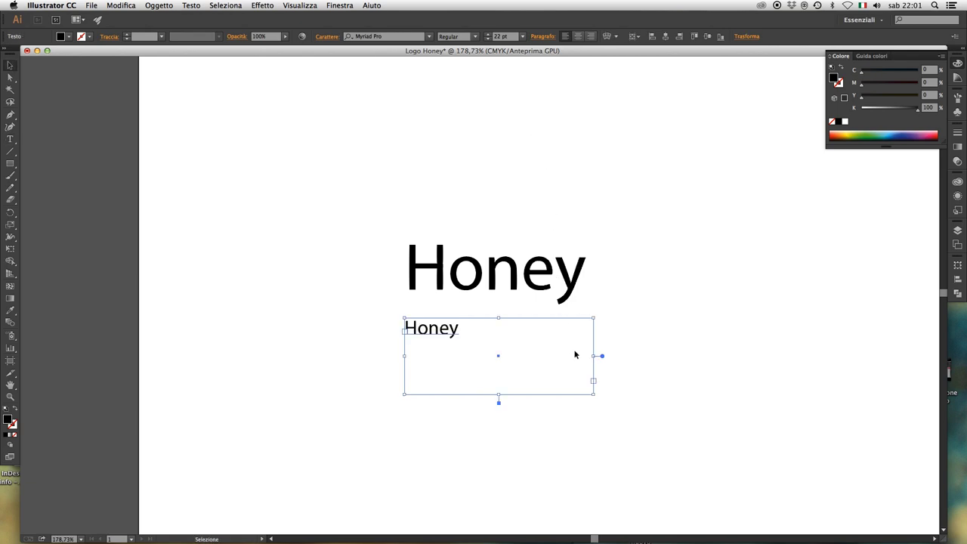
left_click_drag(594, 394, 782, 379)
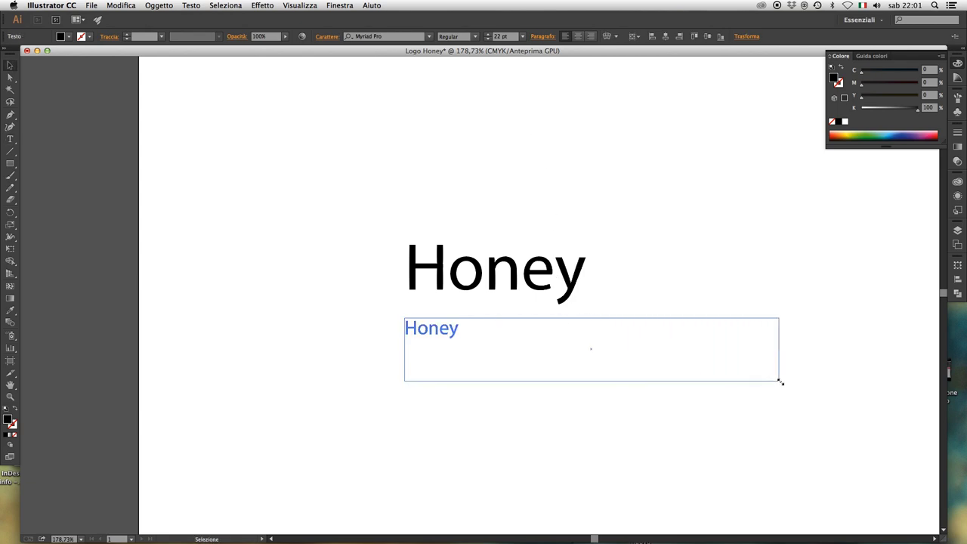
key("t")
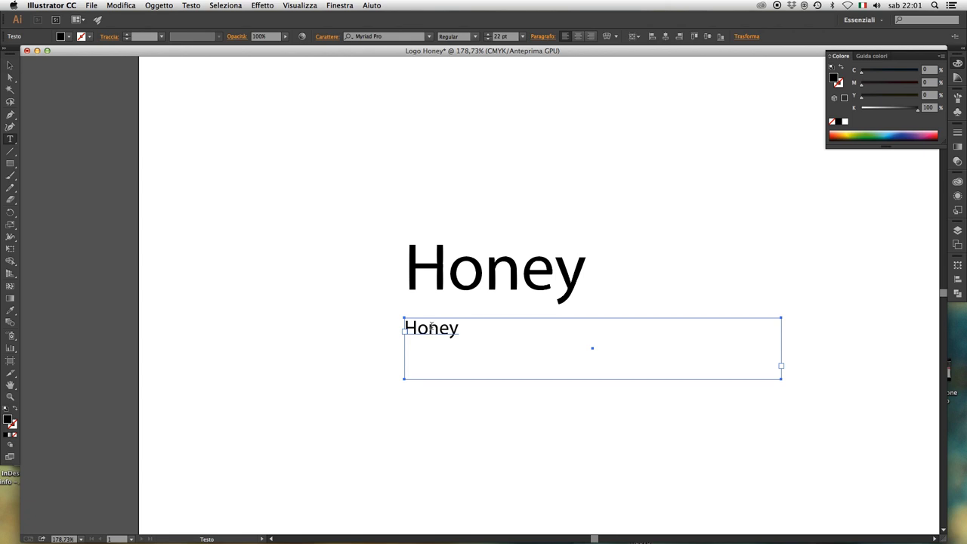
double_click(432, 327)
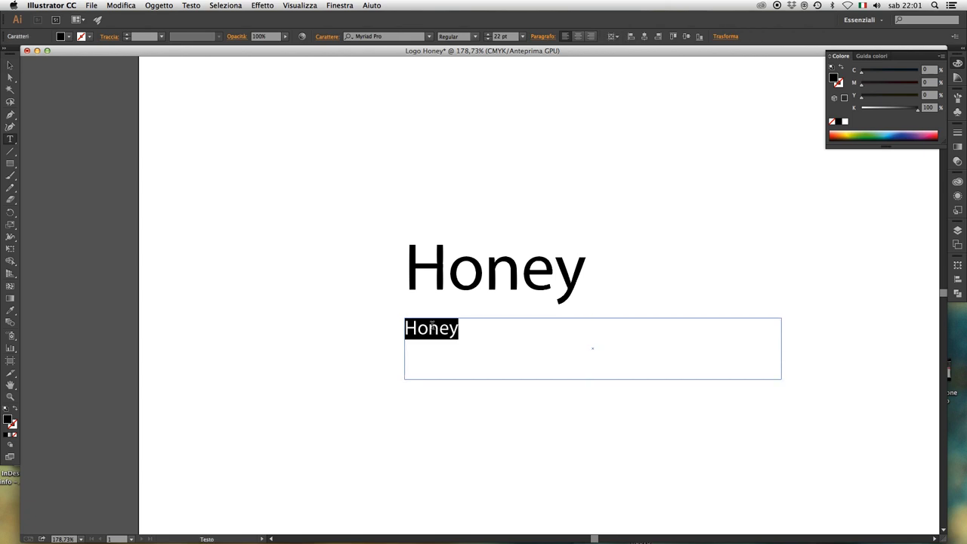
Replace the small copy's text with 'the goodness of nature'.
key("BackSpace")
type("he")
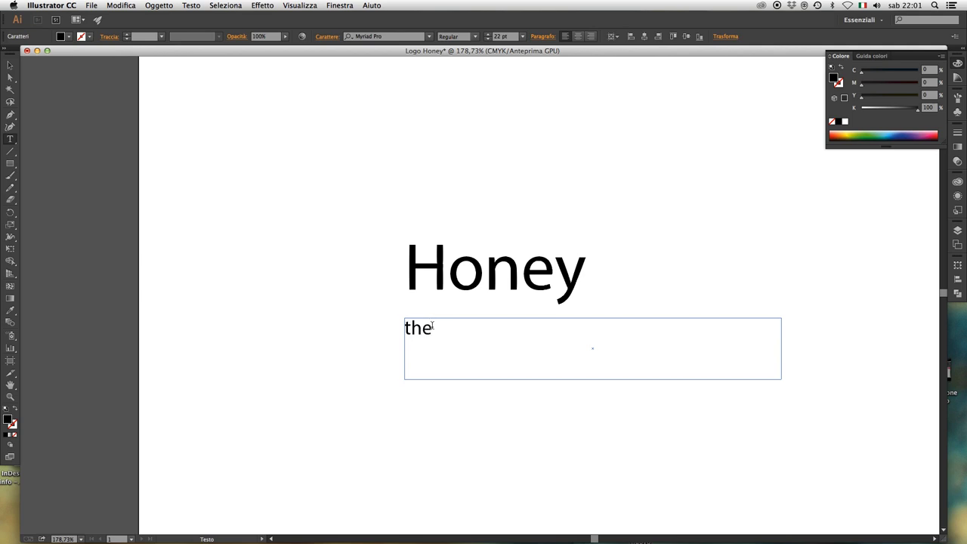
type(" good")
type("ness of")
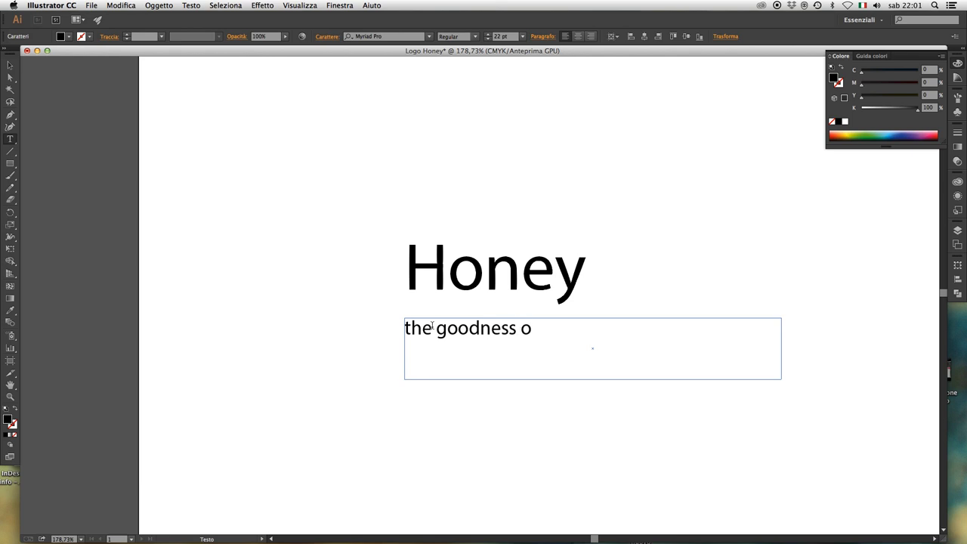
type(" natu")
type("re")
key("Escape")
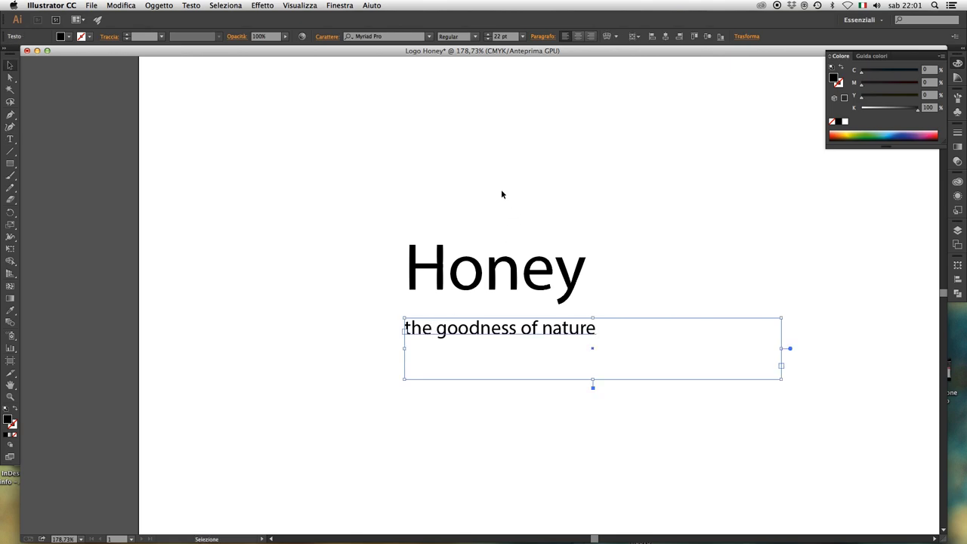
Drag the tagline frame's corner inward so it fits the text.
left_click(502, 195)
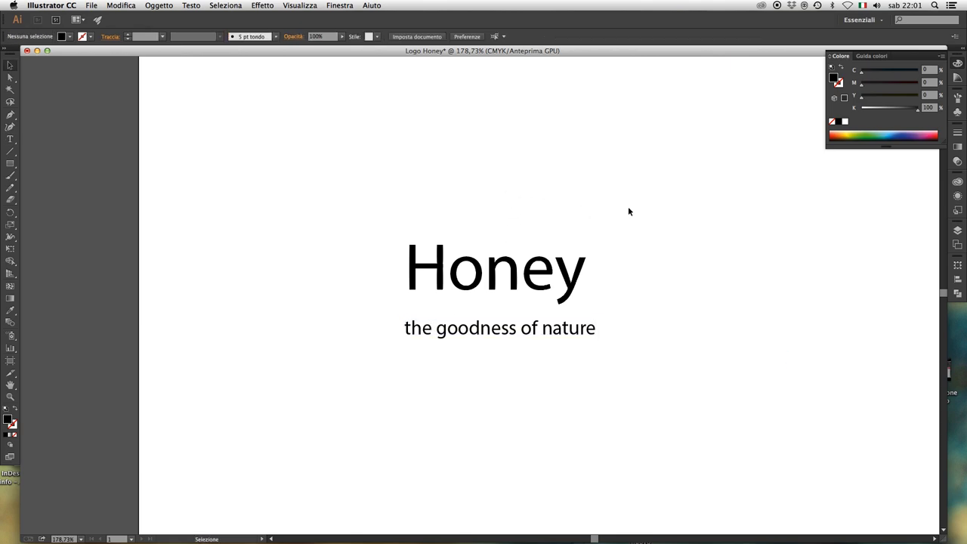
key("a")
left_click(542, 337)
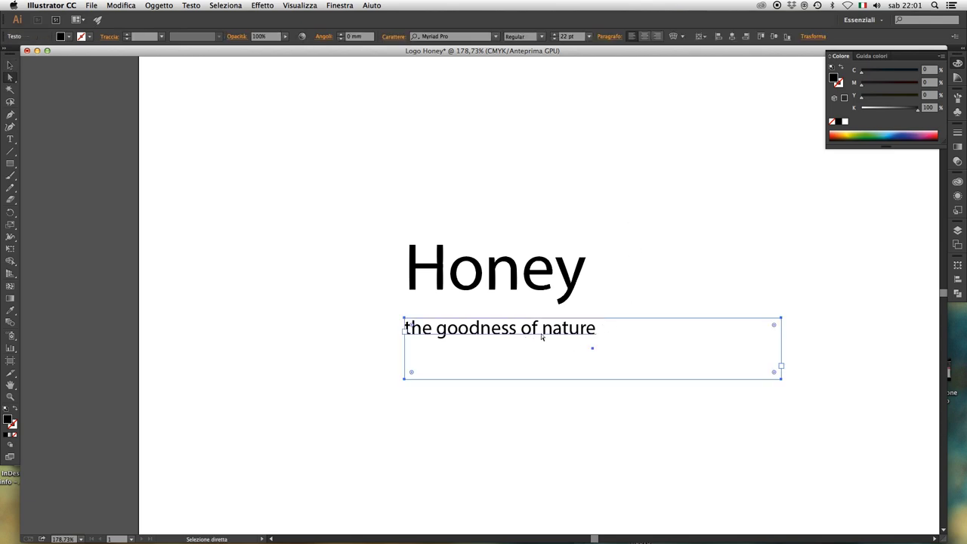
key("v")
left_click_drag(784, 383, 603, 347)
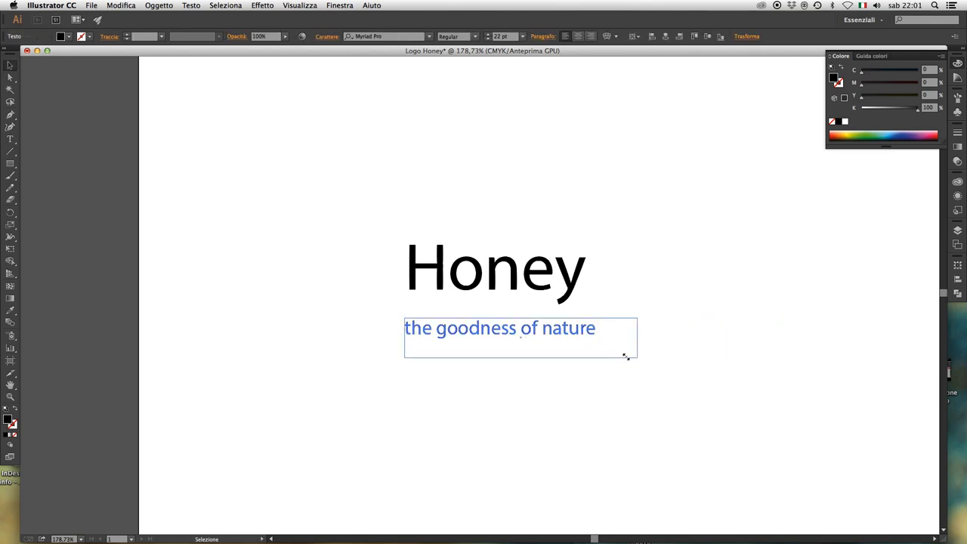
left_click(601, 353)
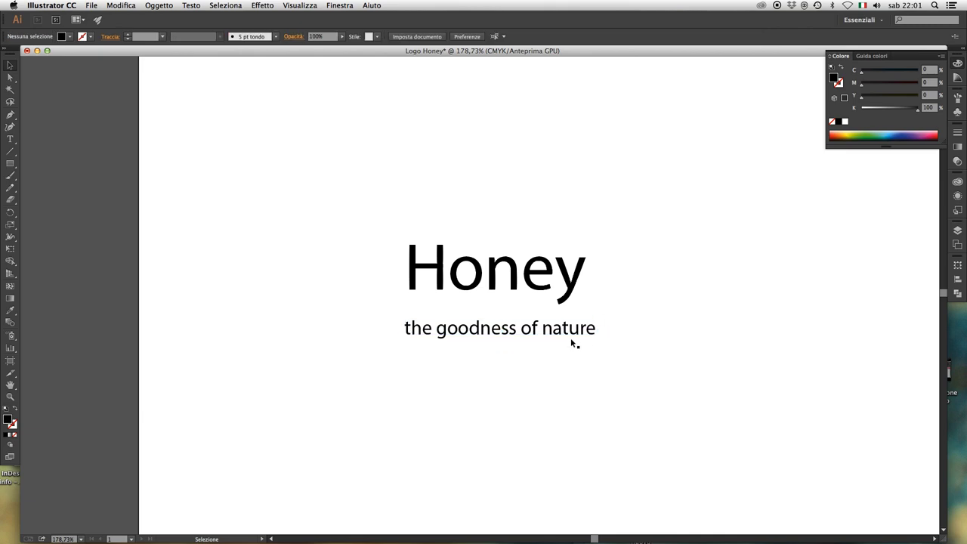
key("a")
Drag Honey right and down above the tagline's right end, then zoom out.
left_click_drag(505, 287, 521, 294)
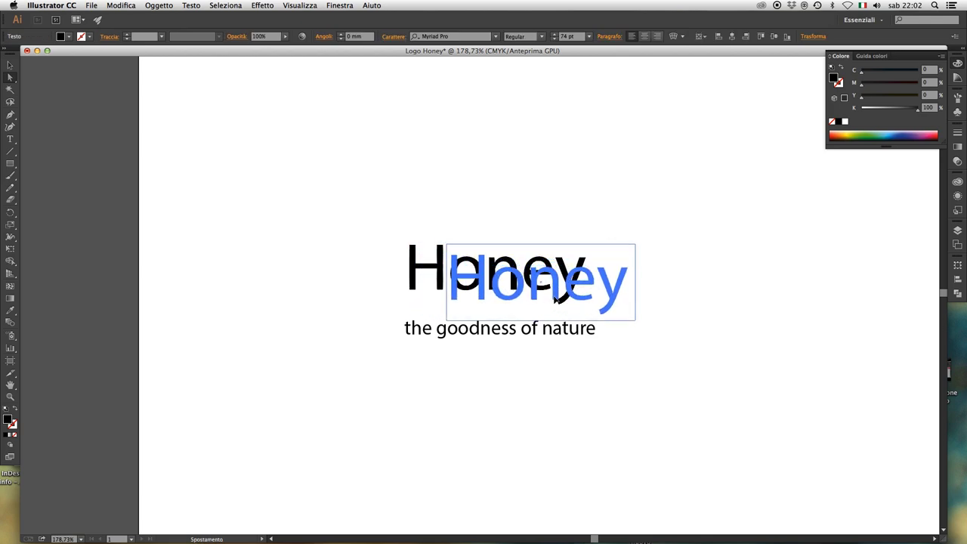
left_click_drag(525, 292, 560, 301)
left_click(503, 209)
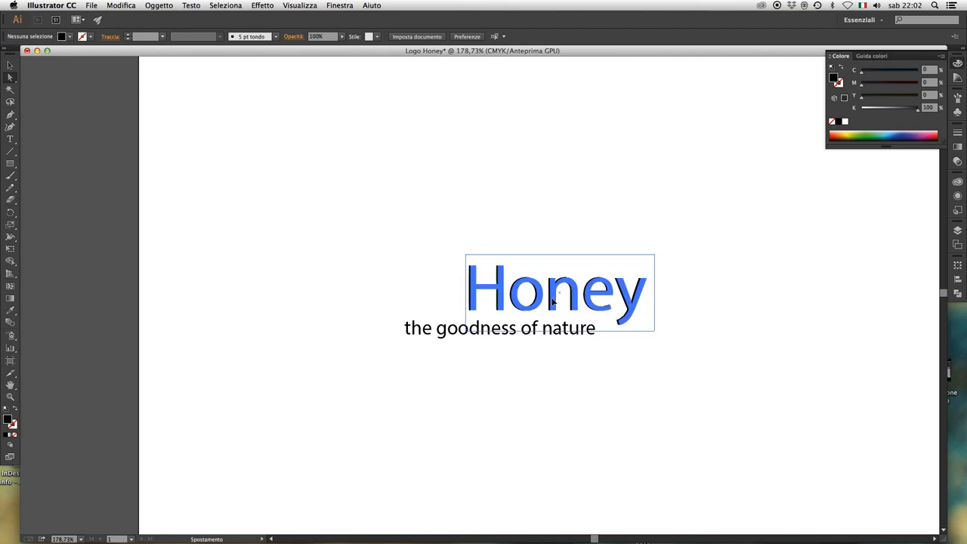
left_click_drag(545, 300, 549, 303)
left_click(550, 192)
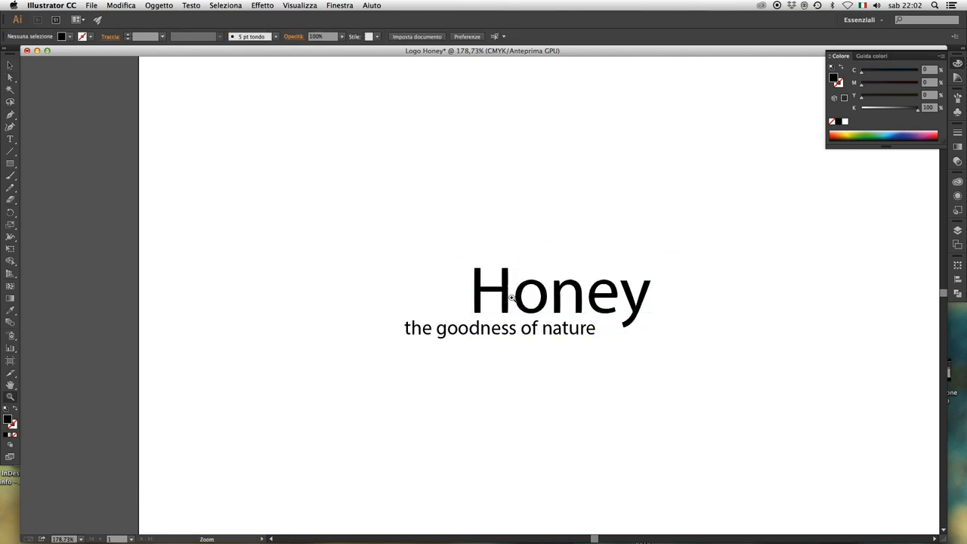
key("ctrl+minus")
left_click_drag(449, 274, 412, 311)
Eyedropper palette swatches onto Honey, settling on the salmon/terracotta colour.
key("v")
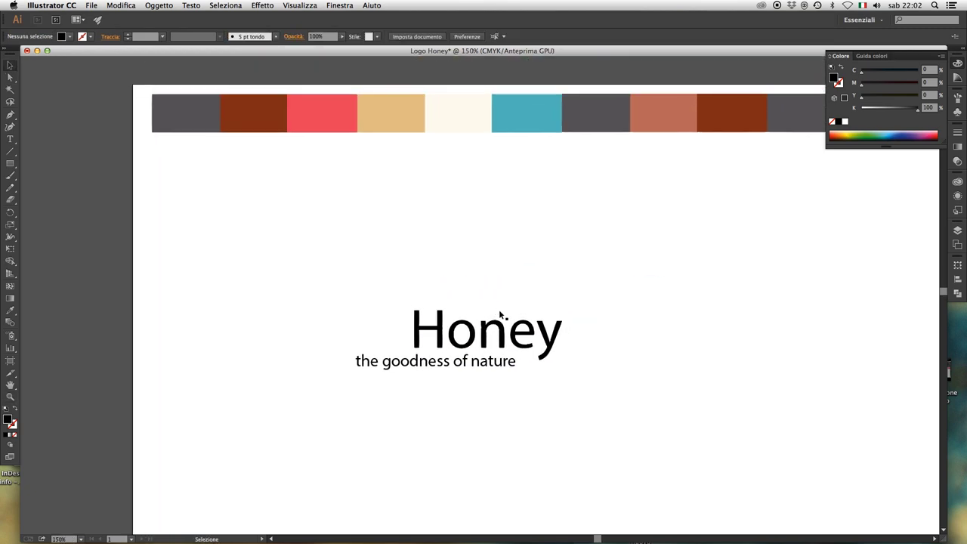
left_click(517, 333)
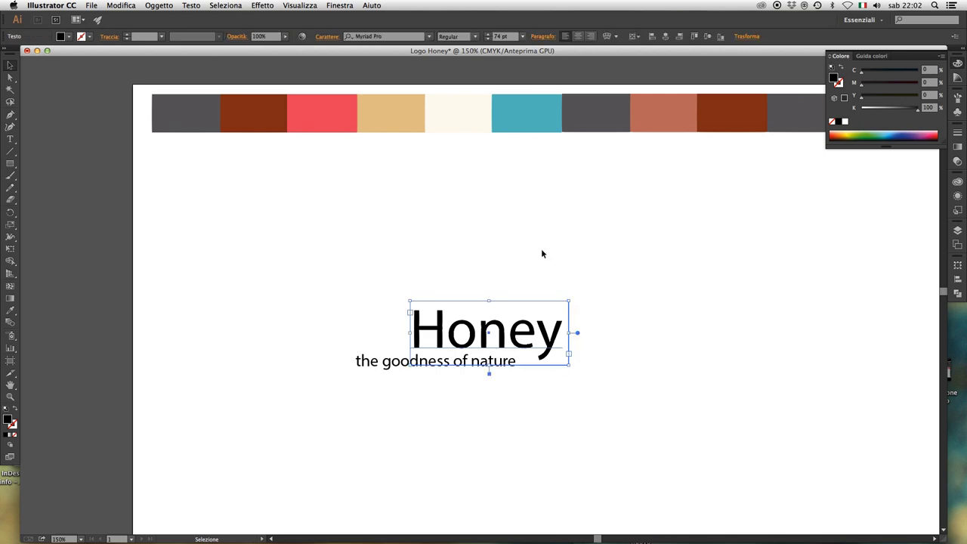
key("i")
left_click(549, 114)
left_click(598, 115)
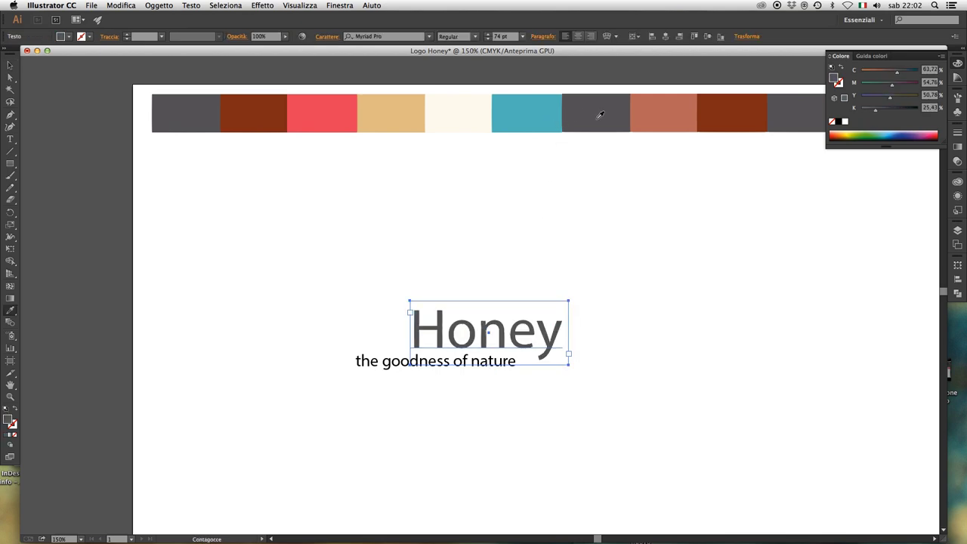
left_click(667, 114)
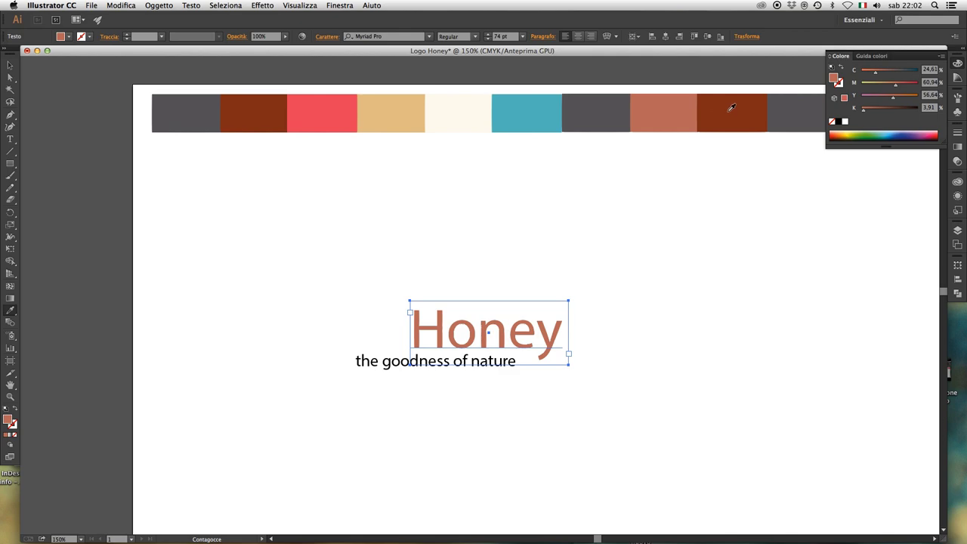
left_click(731, 108)
left_click(658, 96)
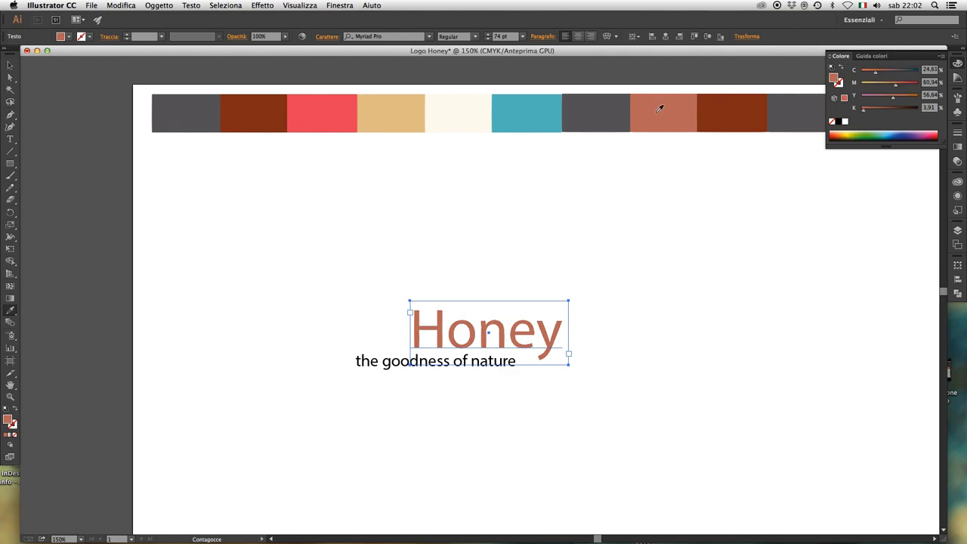
key("a")
left_click(615, 211)
left_click(410, 370)
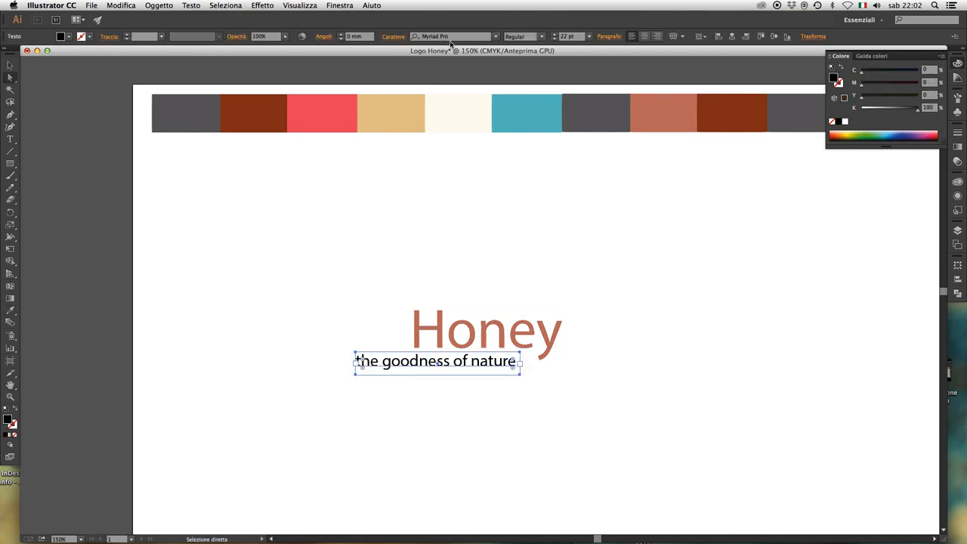
Apply Niconne to 'the goodness of nature' and slide it right beneath Honey.
left_click(496, 36)
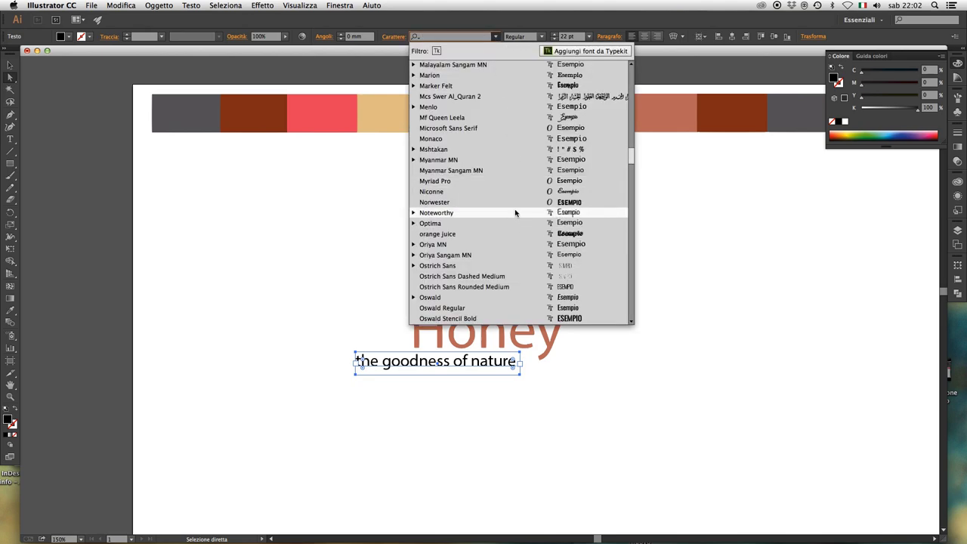
left_click(526, 192)
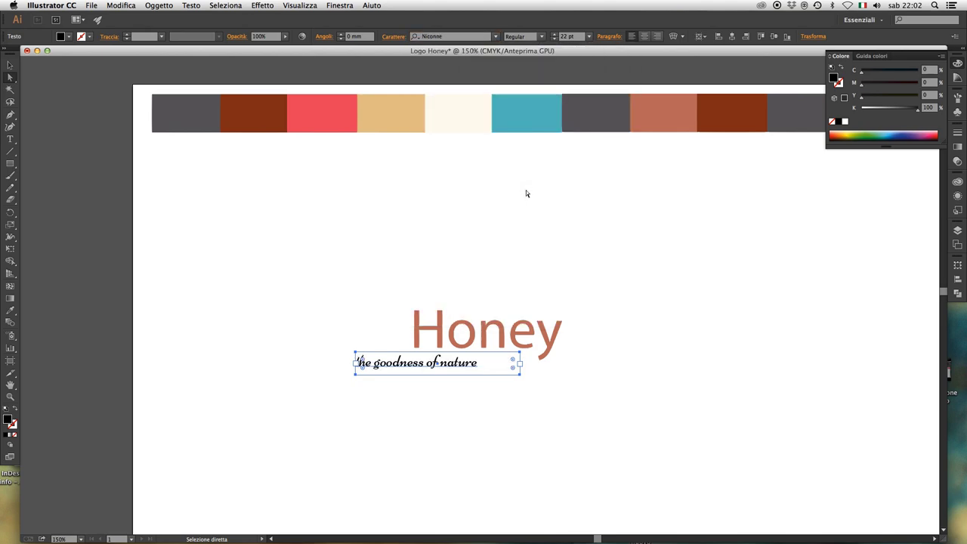
left_click(572, 398)
left_click(456, 371)
key("v")
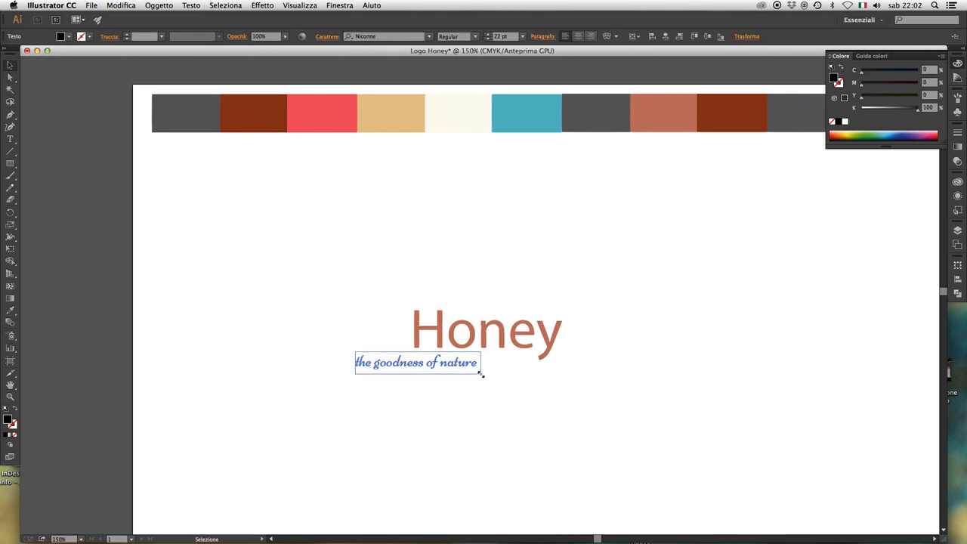
left_click(484, 377)
left_click_drag(447, 368, 499, 366)
key("ctrl+space")
left_click_drag(380, 262, 573, 420)
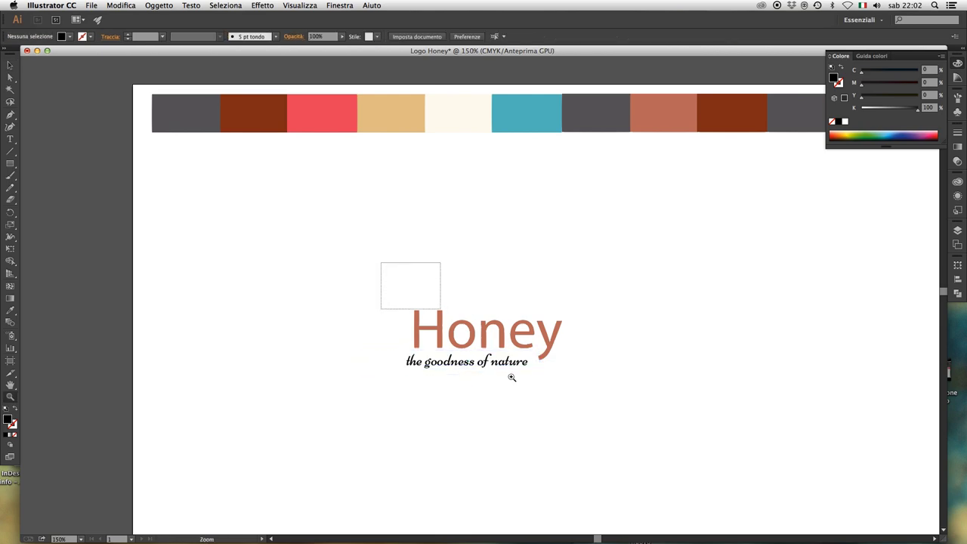
left_click_drag(500, 365, 551, 424)
key("ctrl+minus")
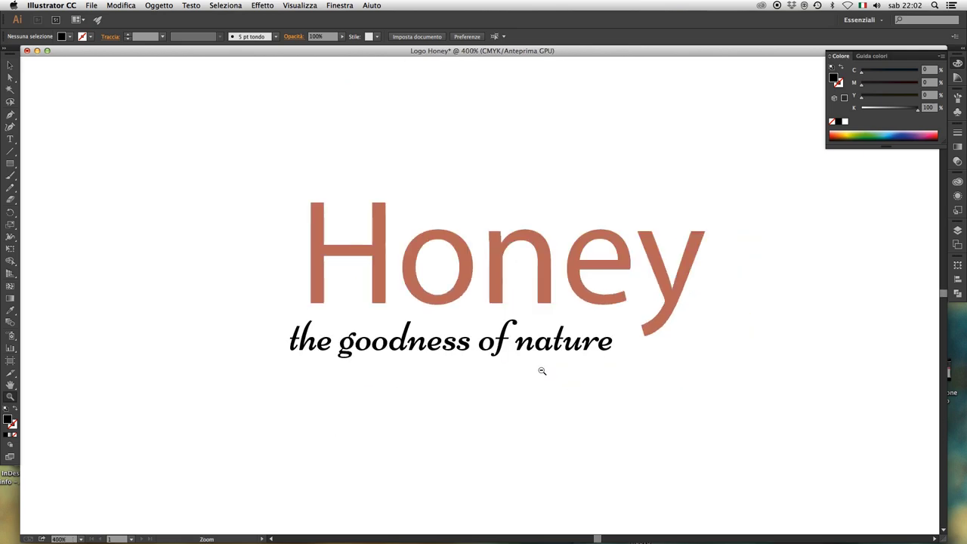
key("ctrl+minus")
left_click_drag(511, 336, 546, 371)
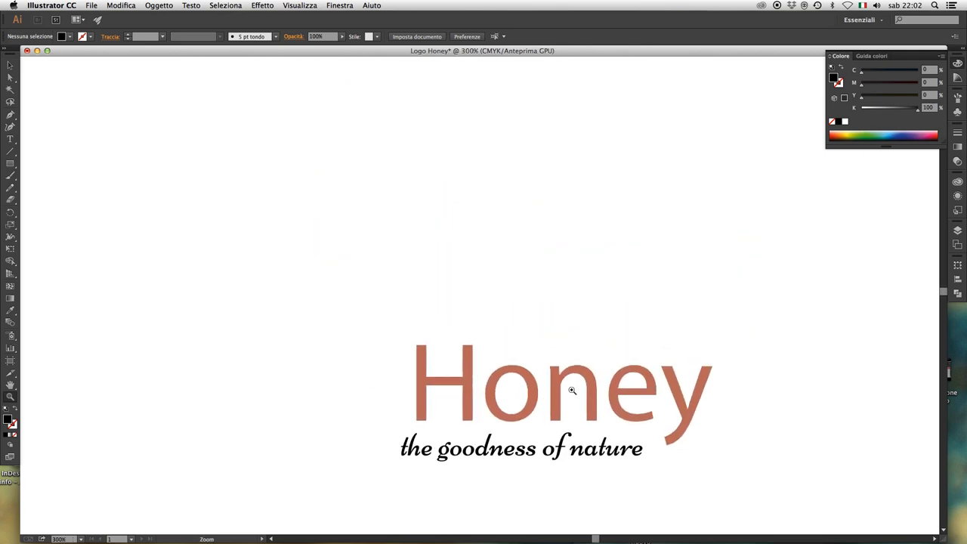
left_click(518, 335, "alt")
left_click(518, 335, "alt")
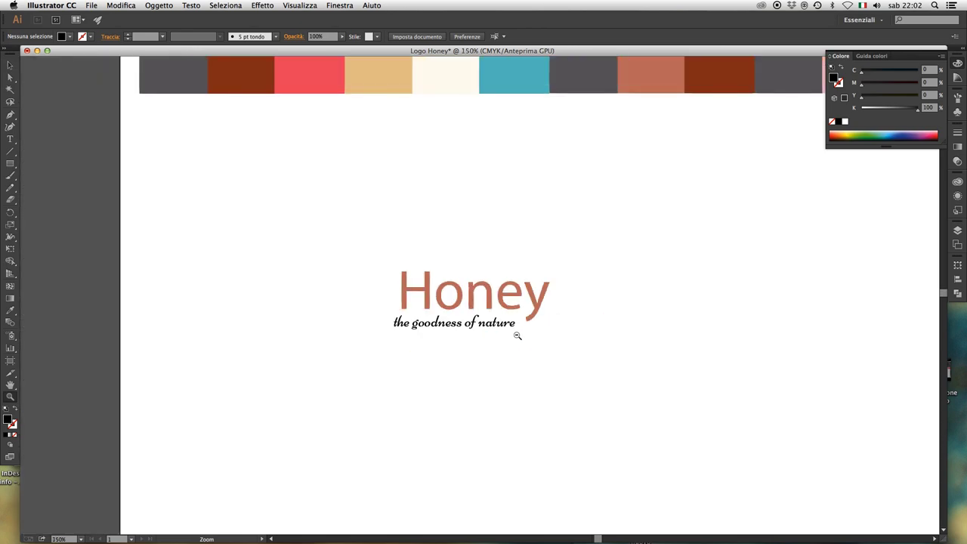
left_click(517, 336, "alt")
scroll(531, 340, "up", 3)
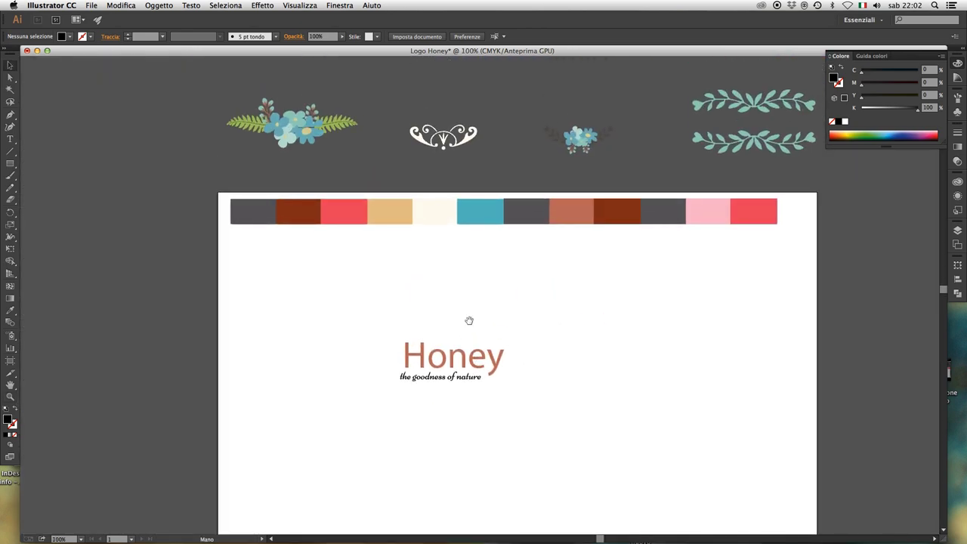
scroll(492, 367, "up", 2)
key("z")
mouse_move(421, 358)
left_mouse_down()
mouse_move(542, 454)
mouse_move(540, 406)
left_mouse_up()
key("ctrl+minus")
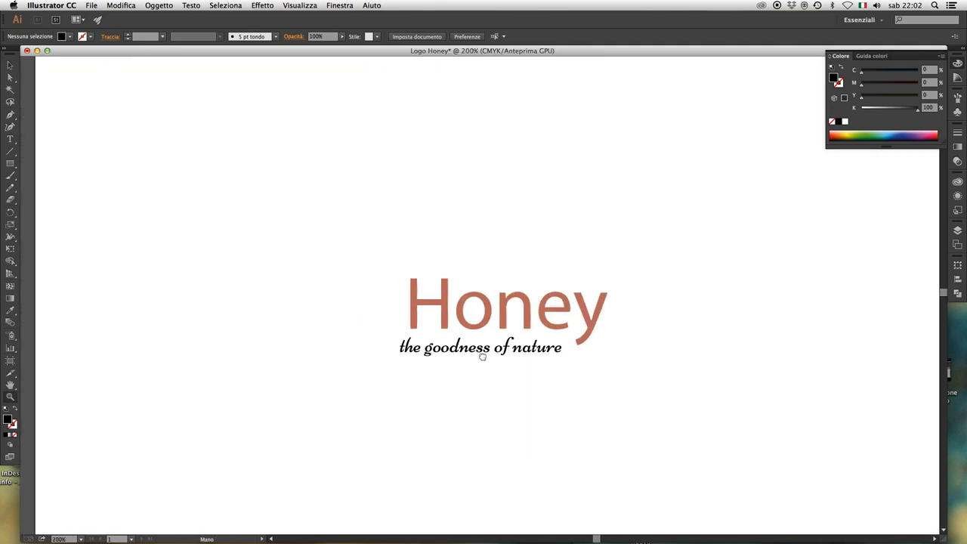
scroll(507, 389, "up", 3)
key("a")
left_click(506, 390)
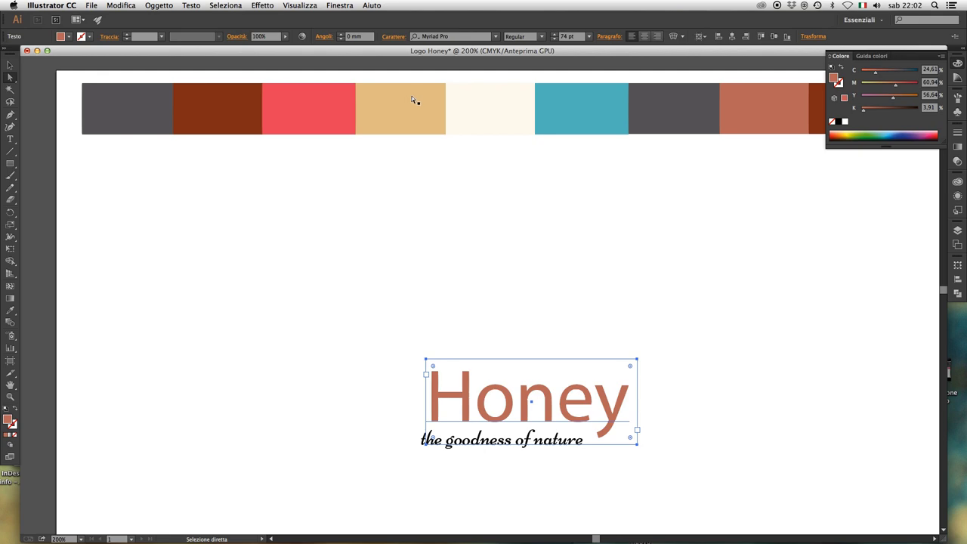
Give Honey the Respective script font and drag it up-left above the tagline.
left_click(494, 37)
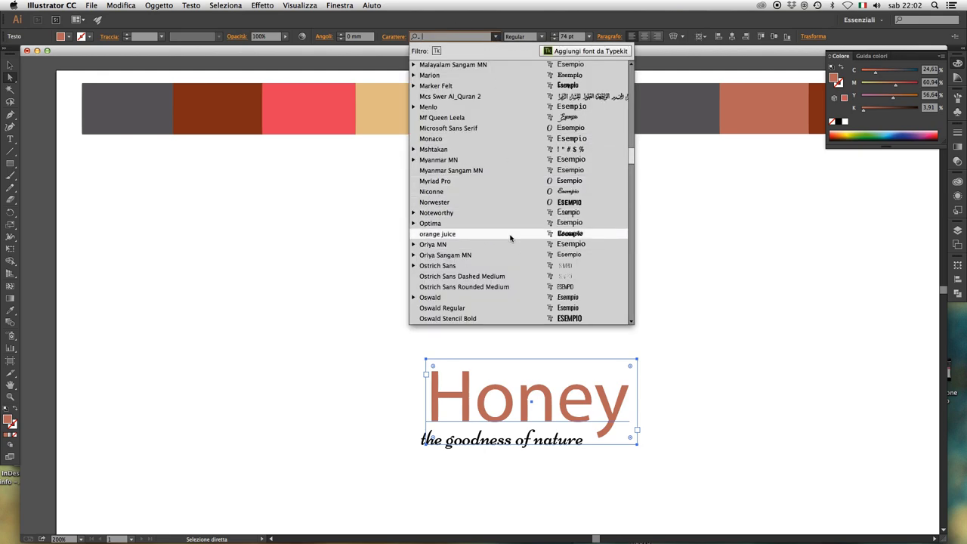
scroll(511, 238, "down", 5)
scroll(510, 238, "down", 2)
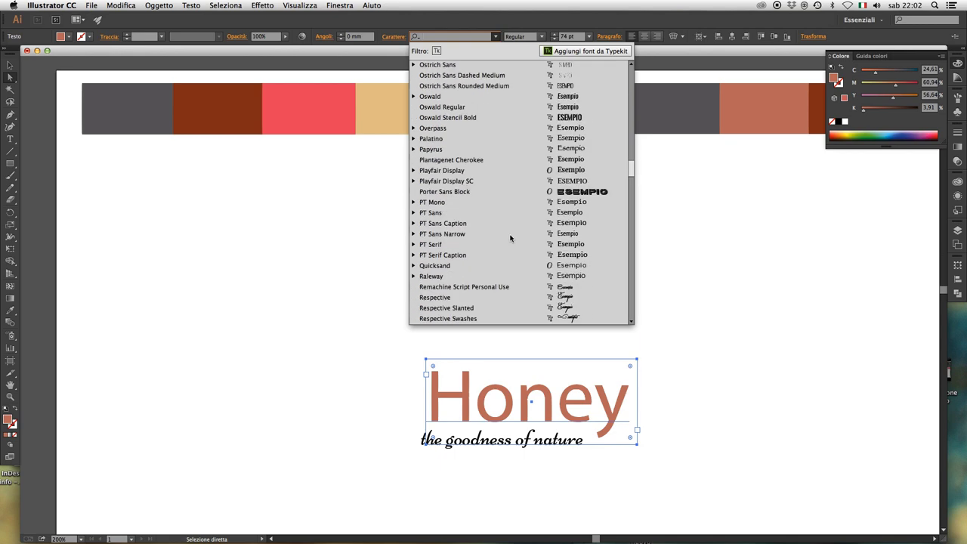
scroll(510, 238, "down", 3)
scroll(510, 239, "down", 3)
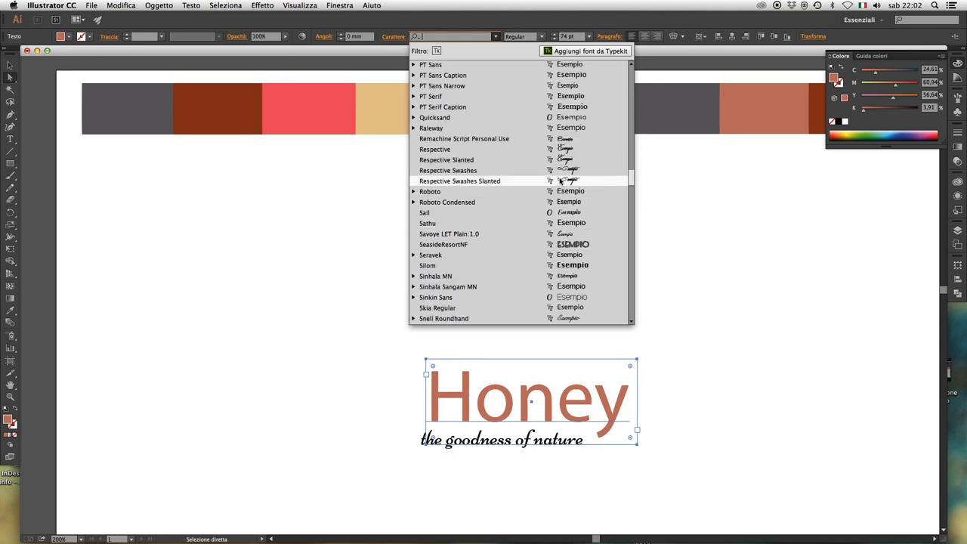
left_click(562, 149)
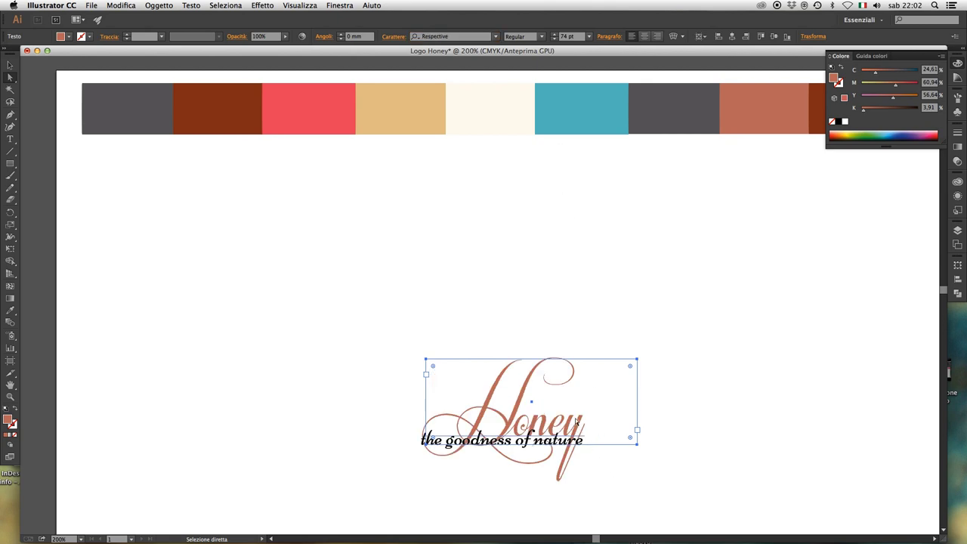
left_click_drag(576, 421, 531, 353)
Move the tagline up and left so it tucks under Honey.
left_click(652, 340)
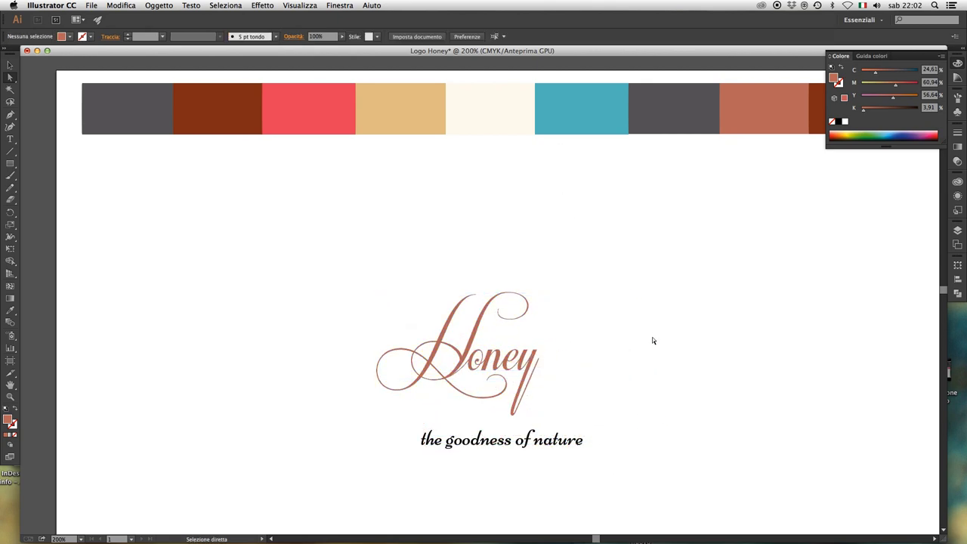
left_click_drag(549, 447, 475, 418)
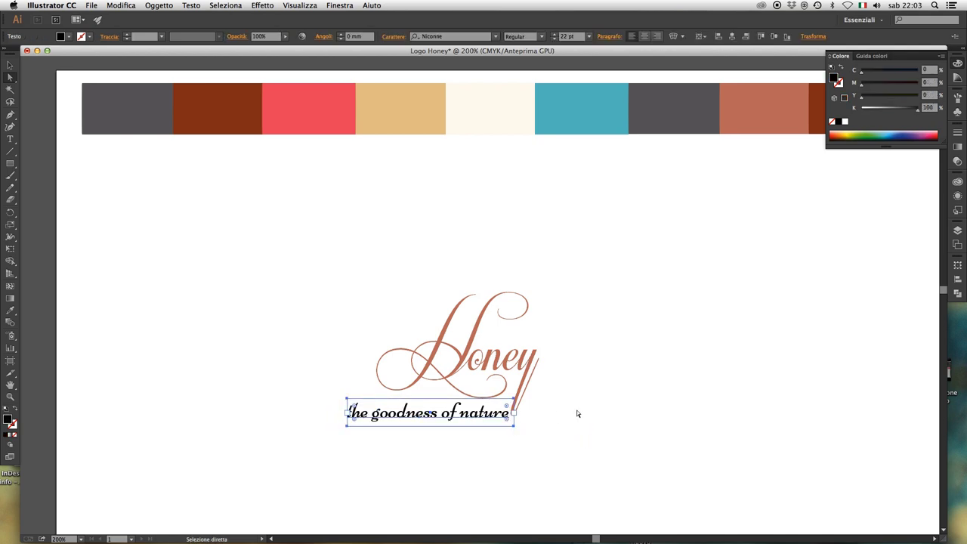
left_click(579, 410)
scroll(572, 429, "left", 3)
left_click_drag(568, 424, 547, 415)
left_click(573, 455)
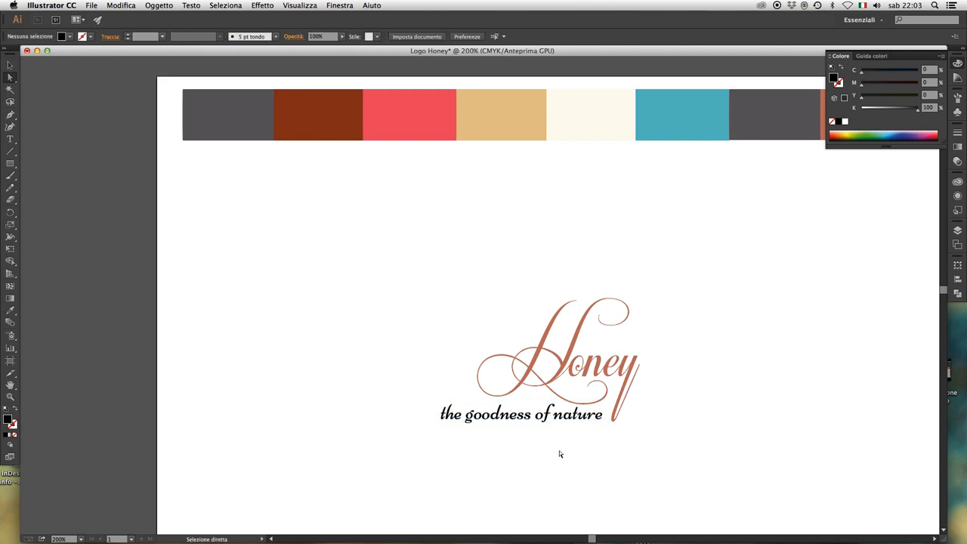
Draw a horizontal line under the tagline and stroke it with Honey's brown.
key("backslash")
mouse_move(444, 430)
left_mouse_down()
mouse_move(652, 438)
mouse_move(637, 440)
left_mouse_up()
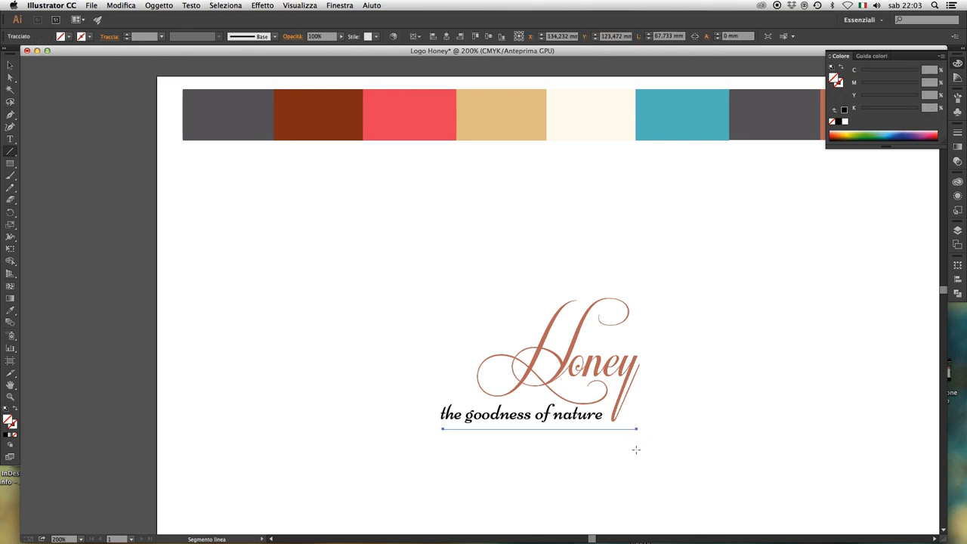
key("v")
key("i")
left_click(569, 362)
key("v")
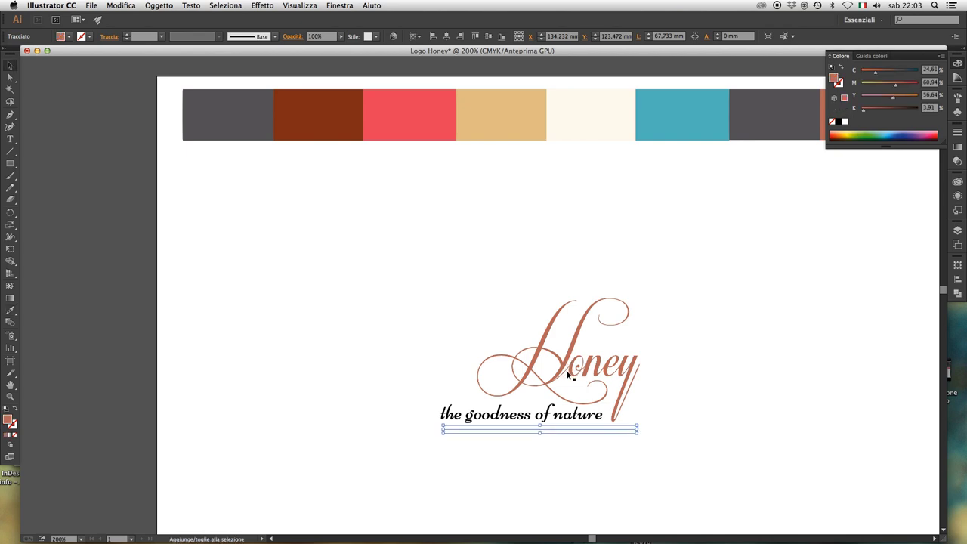
key("shift+x")
left_click(650, 389)
Fine-tune the tagline's position and check the underline's 1 pt stroke.
key("a")
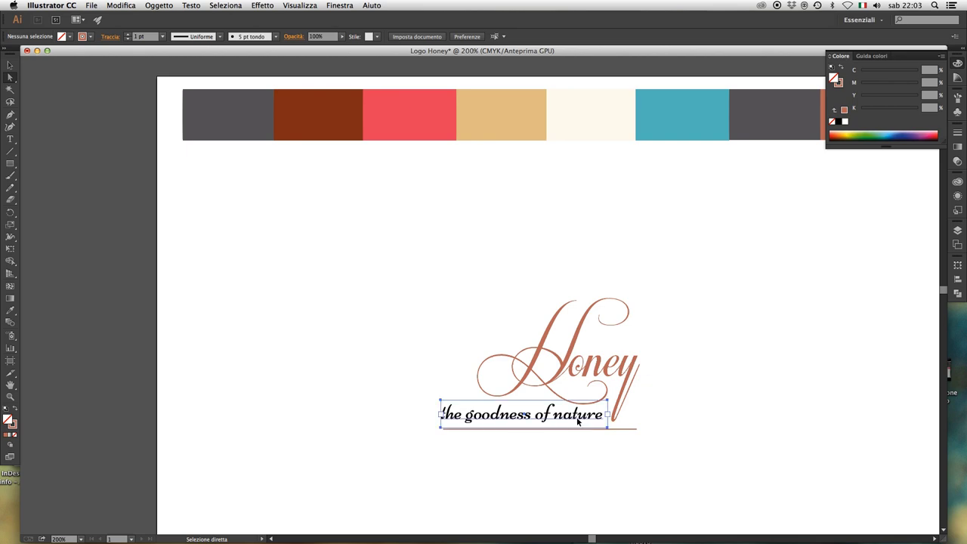
left_click_drag(582, 423, 585, 425)
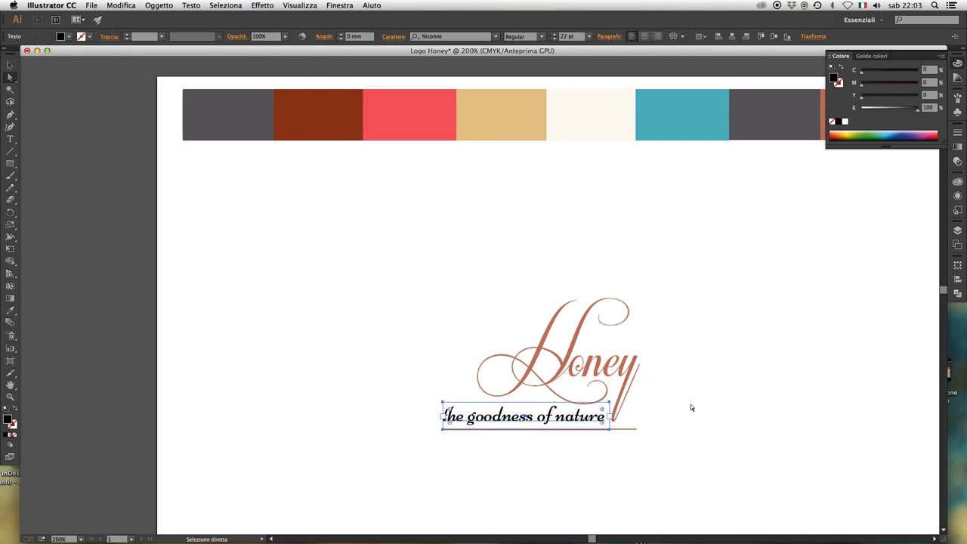
key("Left")
key("Left")
key("Left")
key("Left")
key("Left")
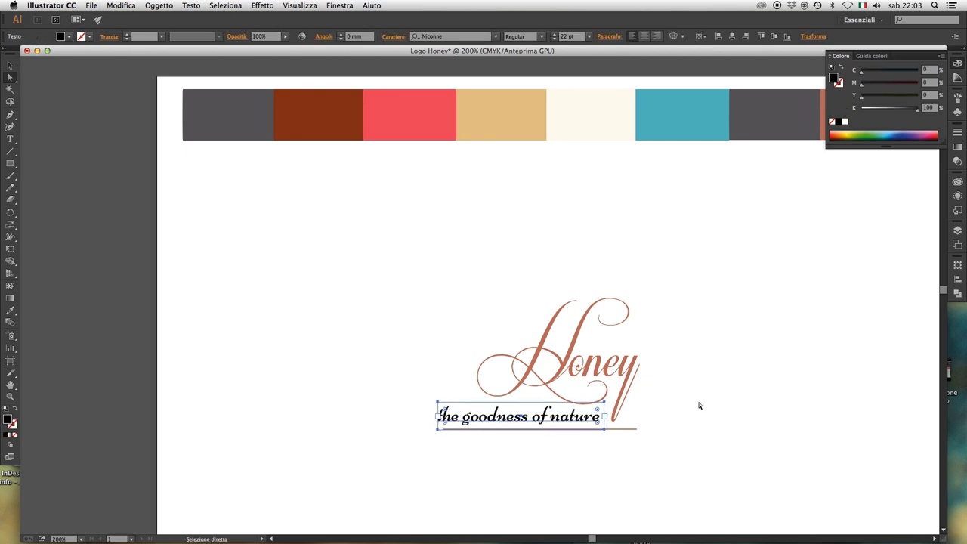
left_click(638, 444)
left_click(631, 430)
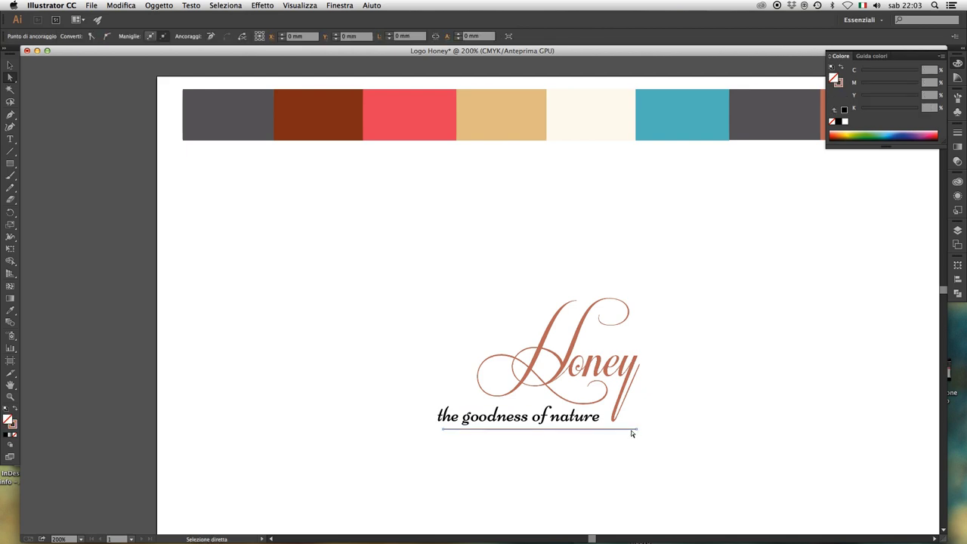
left_click(680, 423)
left_click(555, 420)
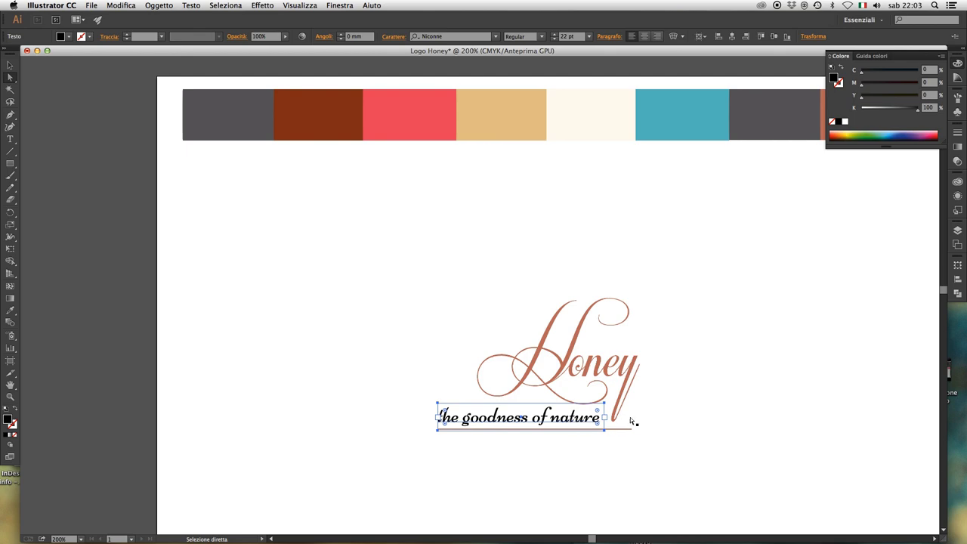
left_click(668, 413)
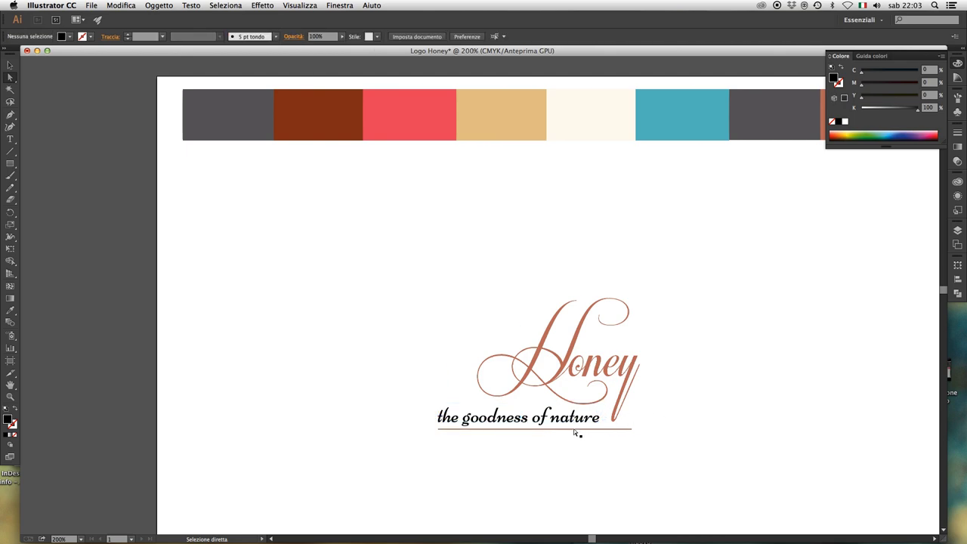
left_click(576, 429)
left_click(680, 420)
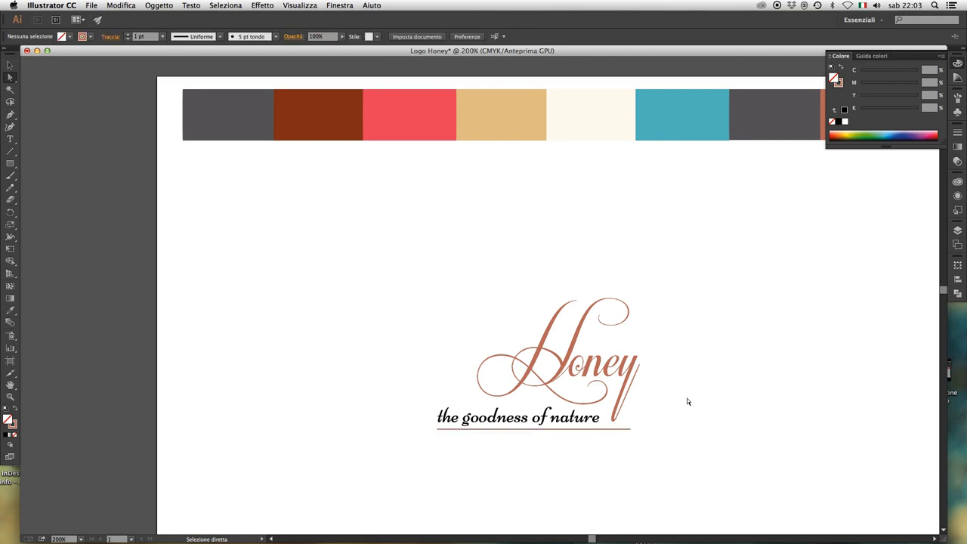
Duplicate the whole Honey logo and select the copy's Honey word.
key("v")
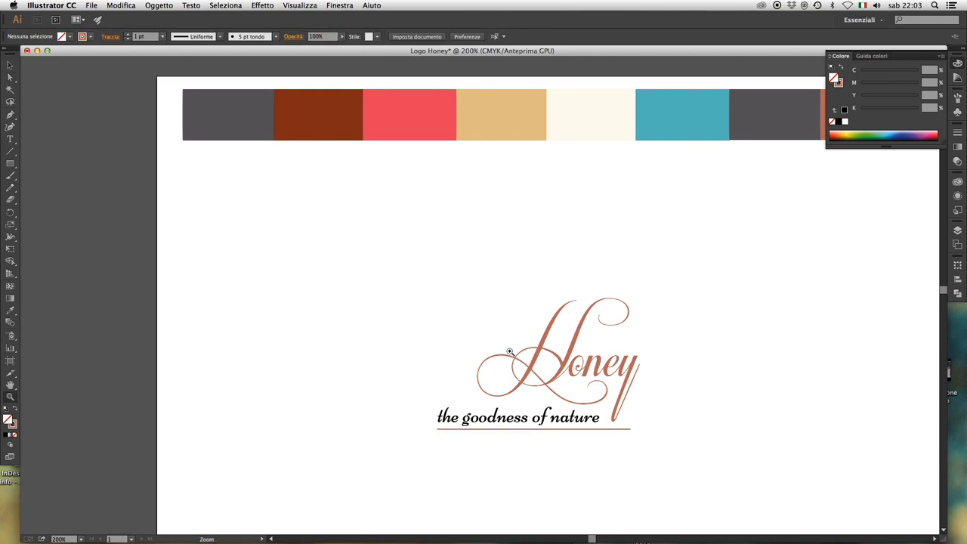
left_click(390, 134, "ctrl+alt")
mouse_move(448, 257)
left_mouse_down()
mouse_move(570, 374)
mouse_move(440, 421)
mouse_move(607, 396)
left_mouse_up()
left_click(610, 385)
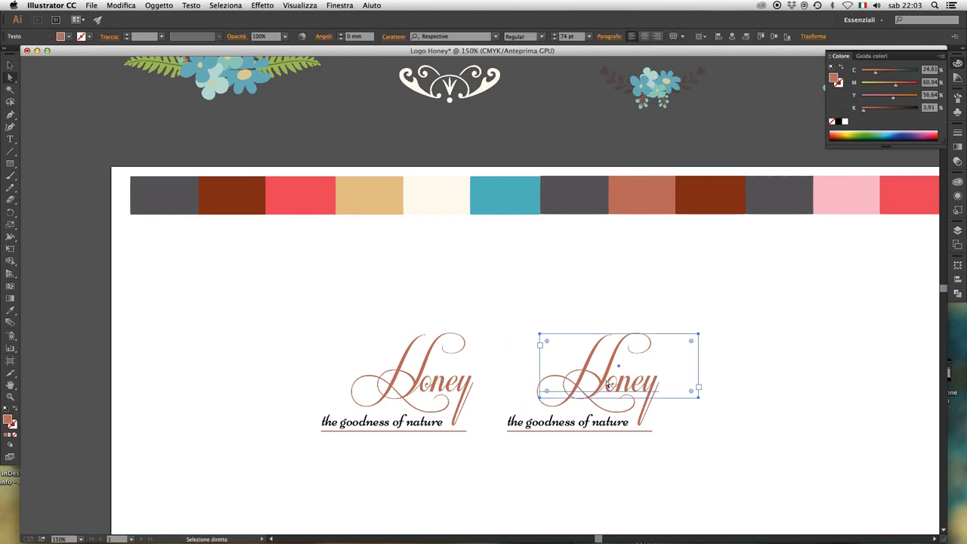
Try the Niconne font on the copy's Honey word.
left_click(496, 37)
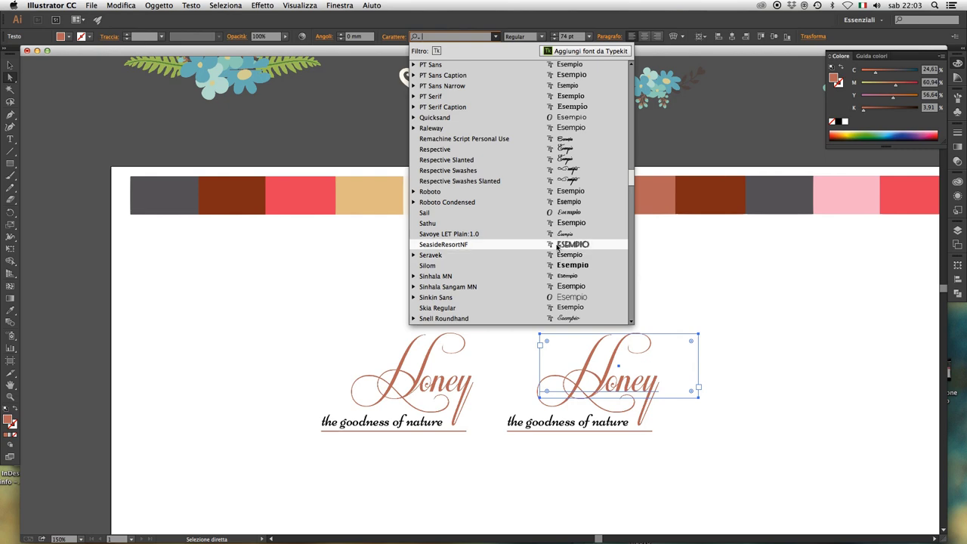
scroll(558, 247, "down", 5)
scroll(558, 246, "down", 2)
scroll(558, 246, "down", 5)
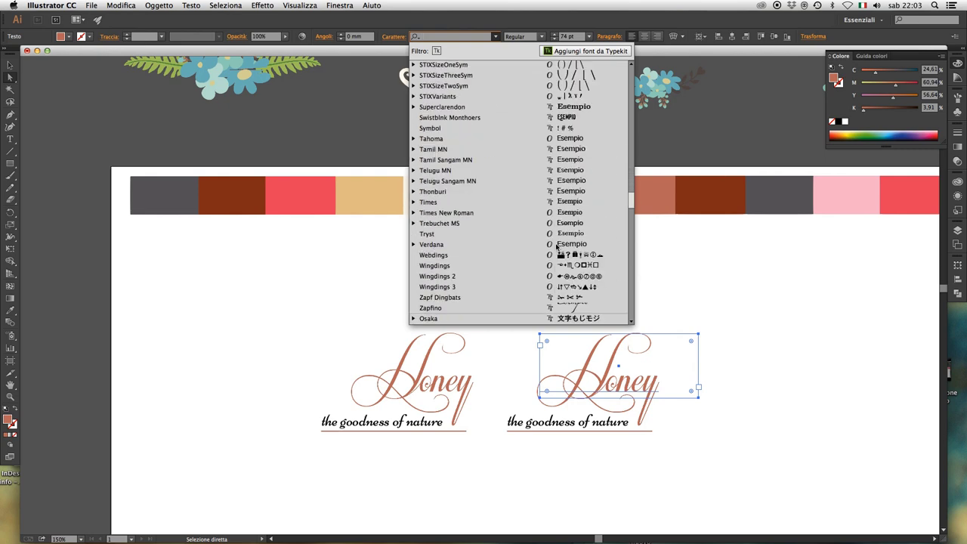
scroll(558, 247, "up", 3)
scroll(558, 246, "up", 5)
scroll(558, 246, "up", 5)
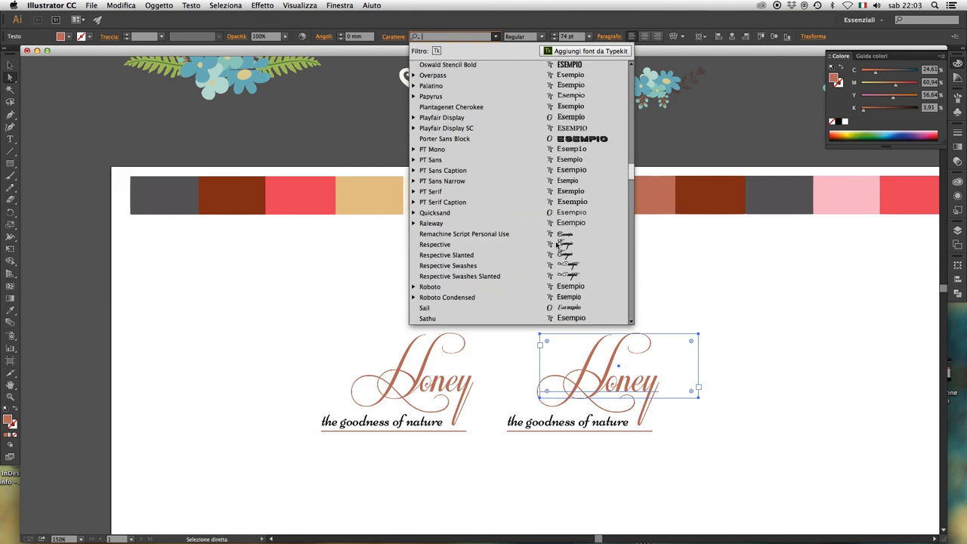
scroll(558, 246, "up", 4)
scroll(558, 246, "up", 1)
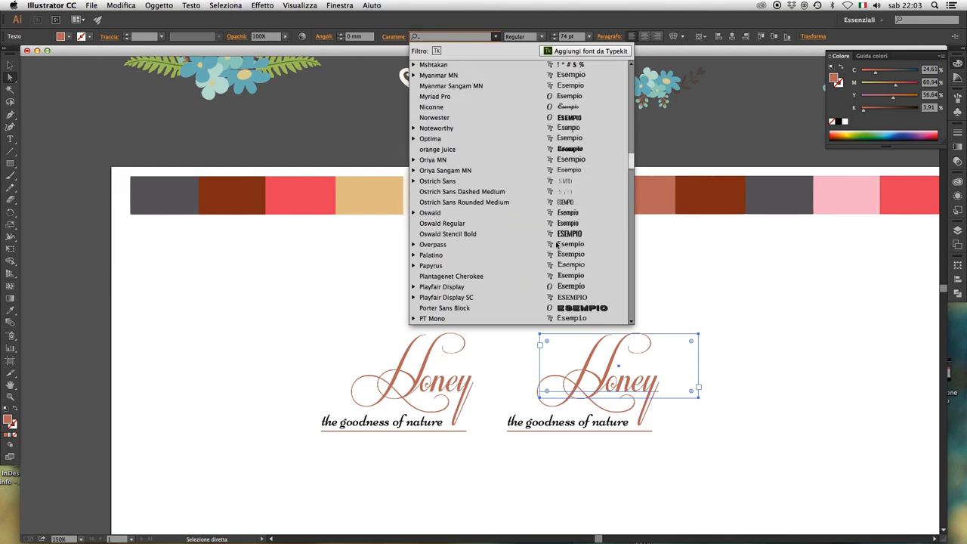
left_click(570, 106)
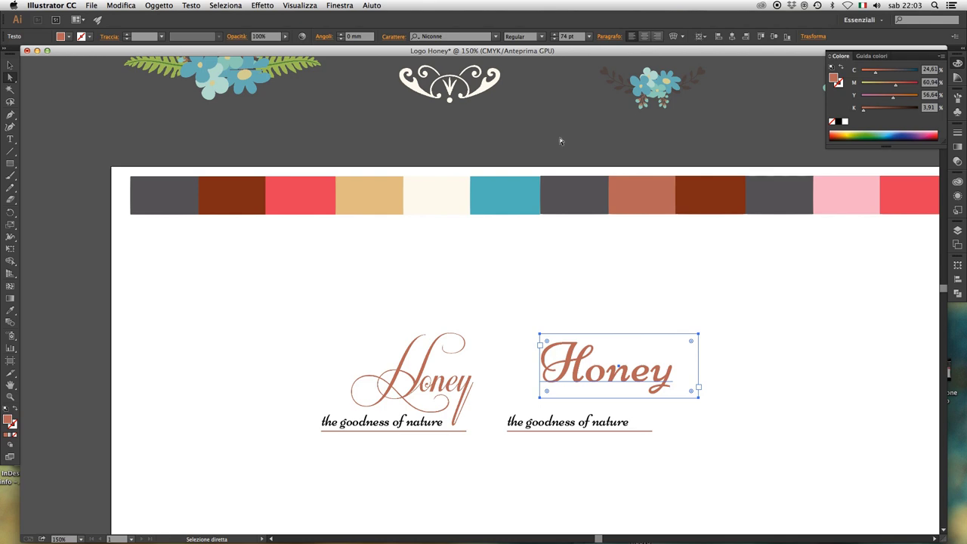
Switch the copy's Honey word to Mf Queen Leela.
left_click(496, 37)
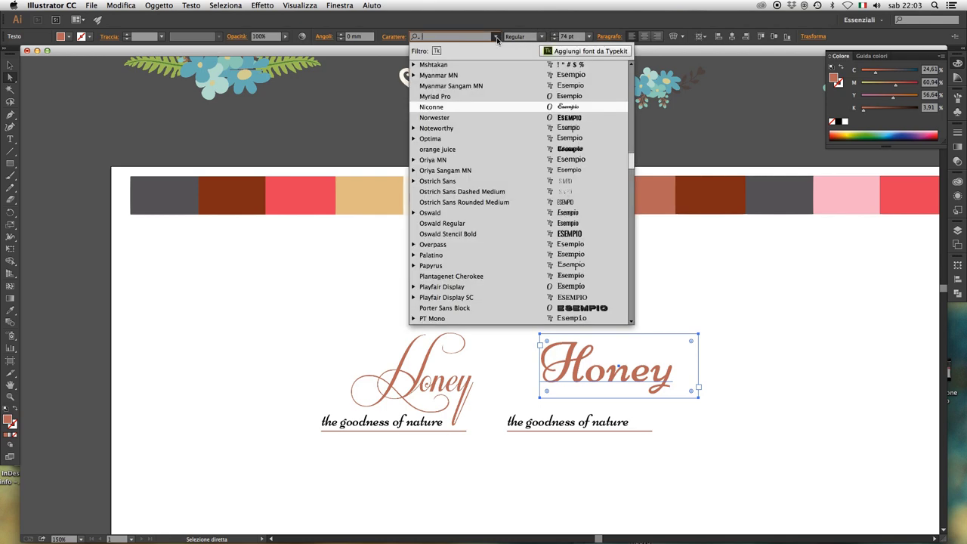
scroll(534, 176, "up", 3)
scroll(535, 176, "up", 2)
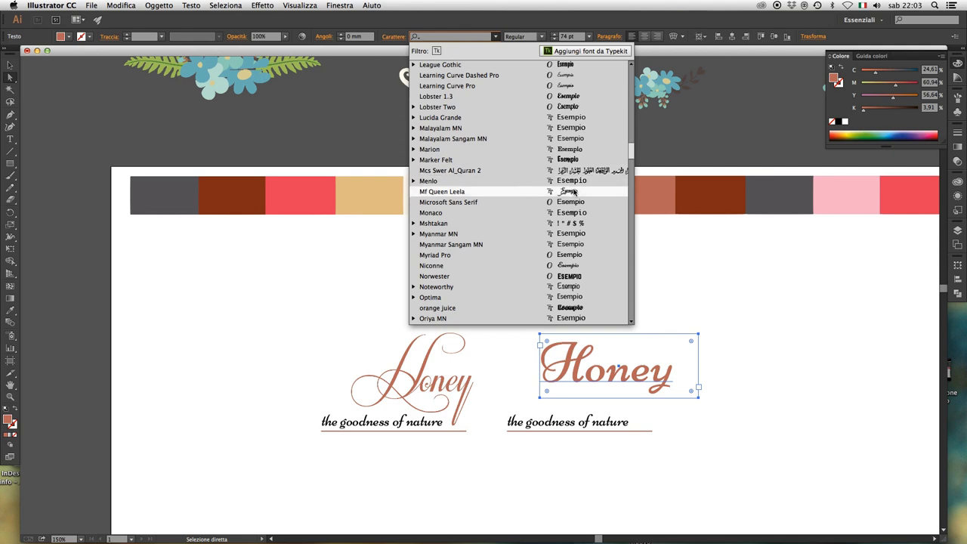
left_click(573, 192)
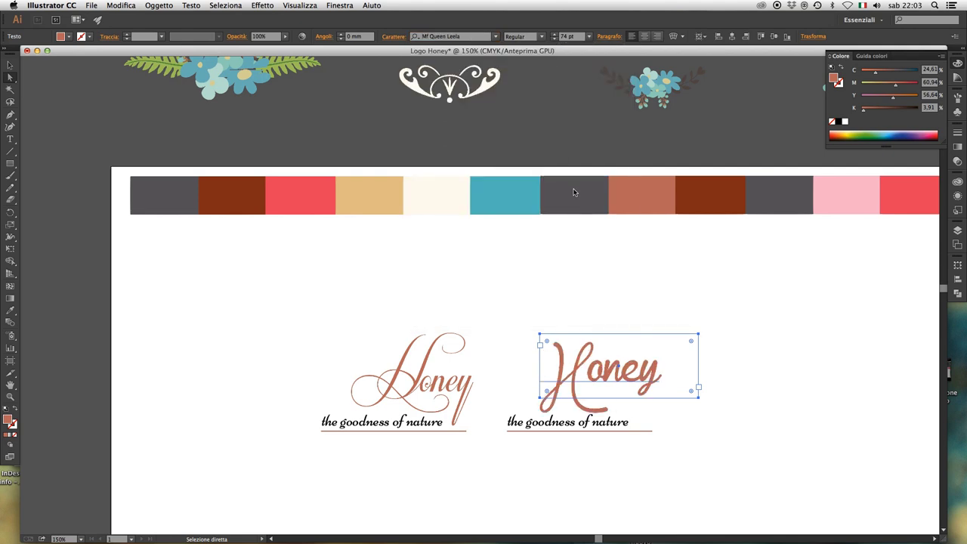
left_click(736, 374)
left_click(559, 393, "ctrl")
Zoom in and move the second logo's tagline well below Honey.
mouse_move(525, 356)
left_mouse_down()
mouse_move(551, 409)
mouse_move(659, 369)
left_mouse_up()
left_click(522, 393)
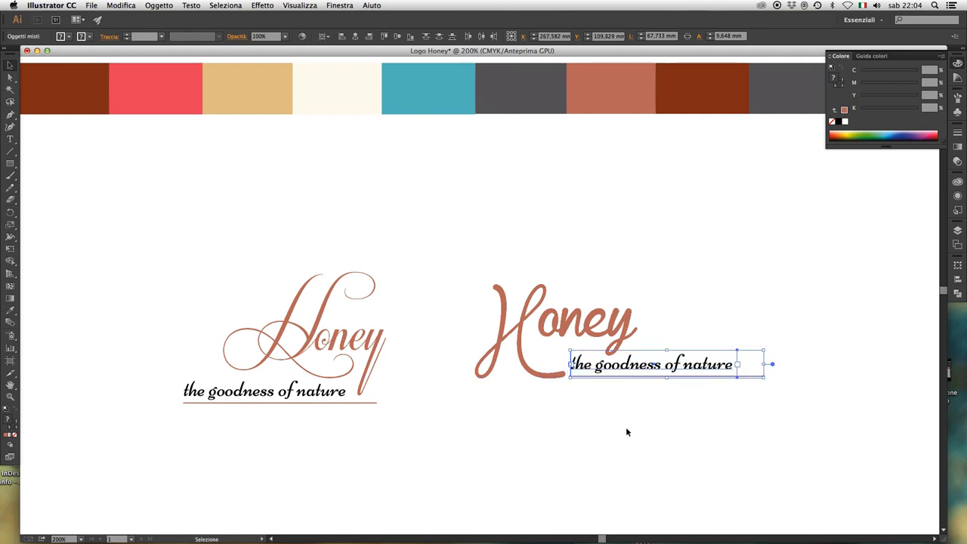
left_click(627, 430)
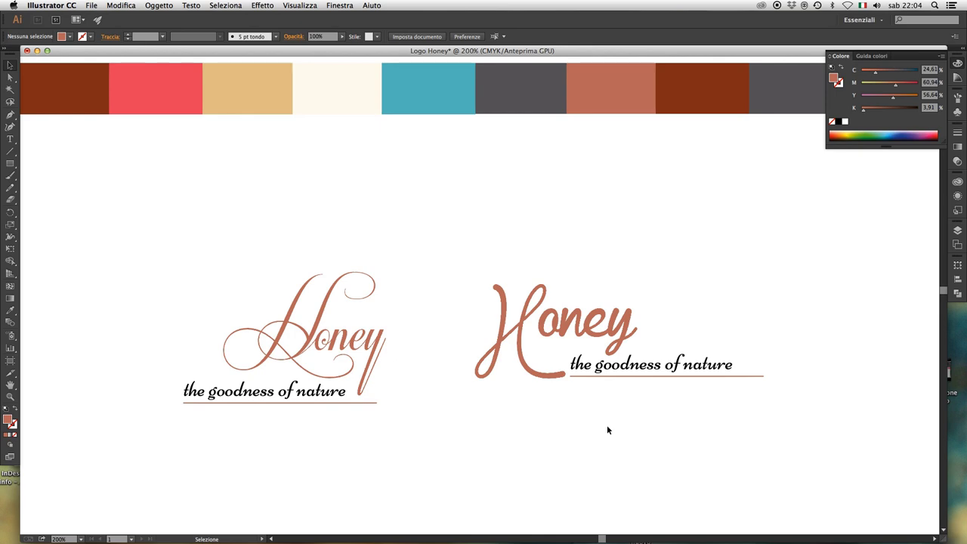
left_click_drag(676, 362, 675, 352)
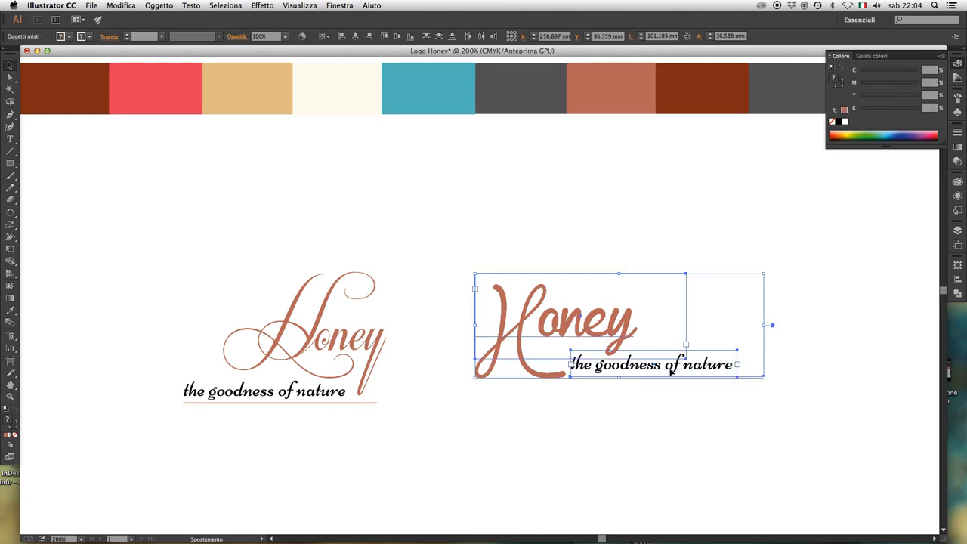
key("Down")
left_click(702, 421)
key("a")
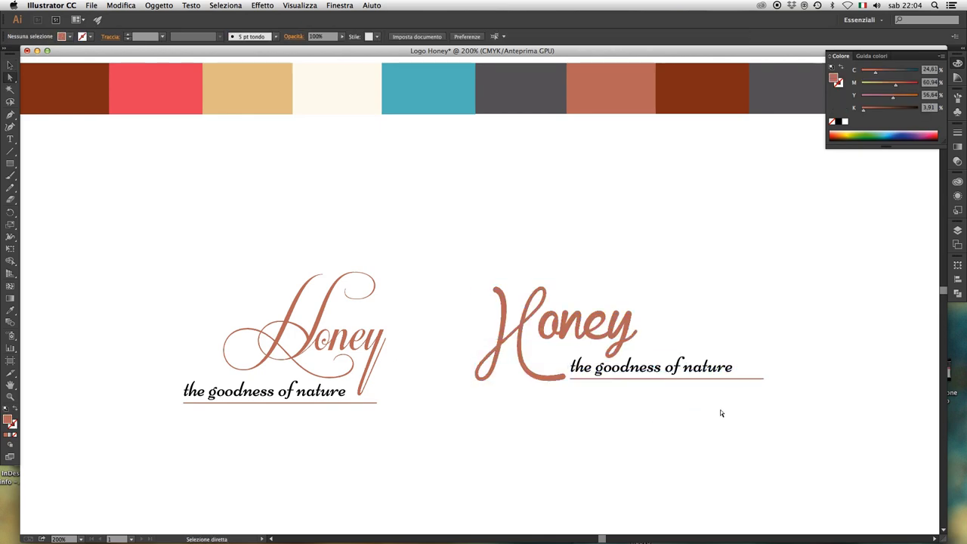
left_click_drag(724, 368, 699, 386)
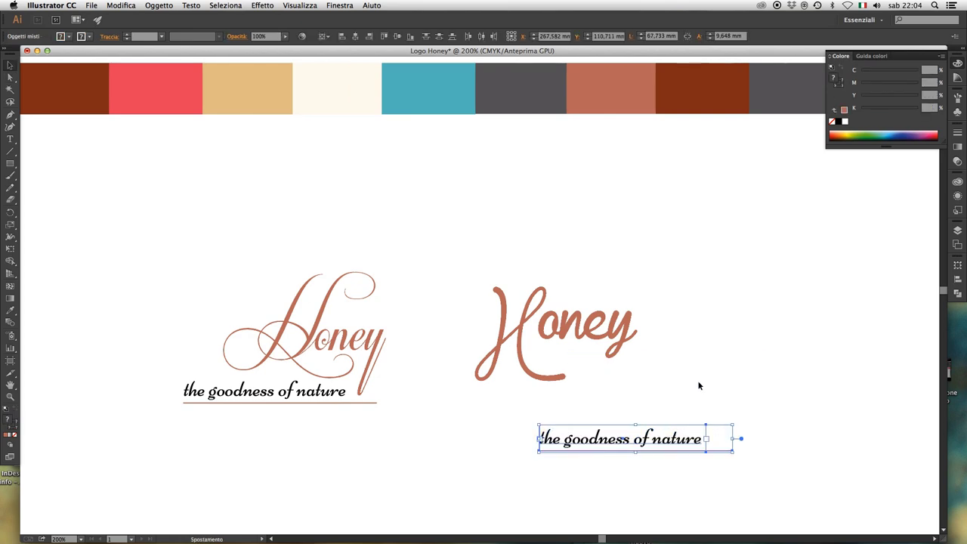
left_click(693, 344)
Draw a sweeping Pen curve under Honey and pull its end anchor down-right.
key("p")
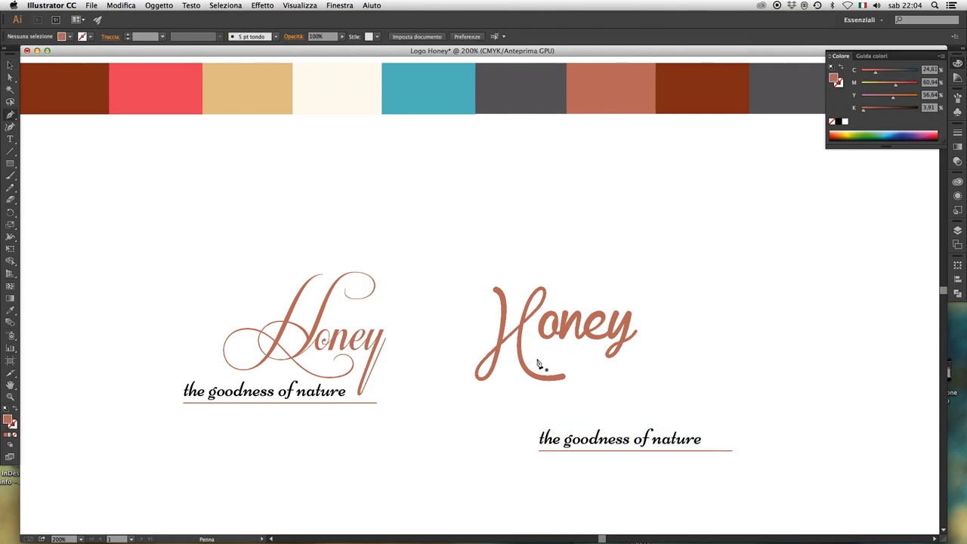
left_click(537, 357)
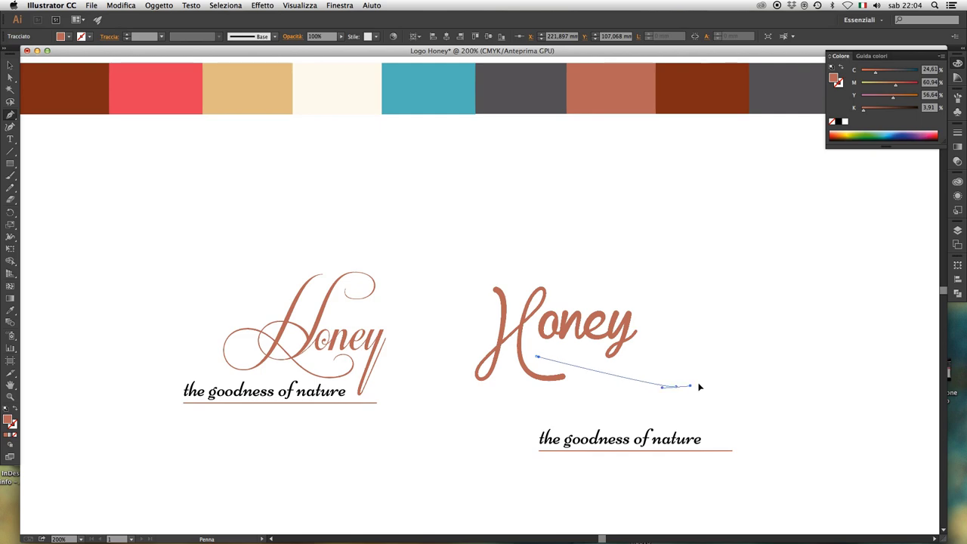
mouse_move(676, 387)
left_mouse_down()
mouse_move(718, 379)
mouse_move(772, 392)
left_mouse_up()
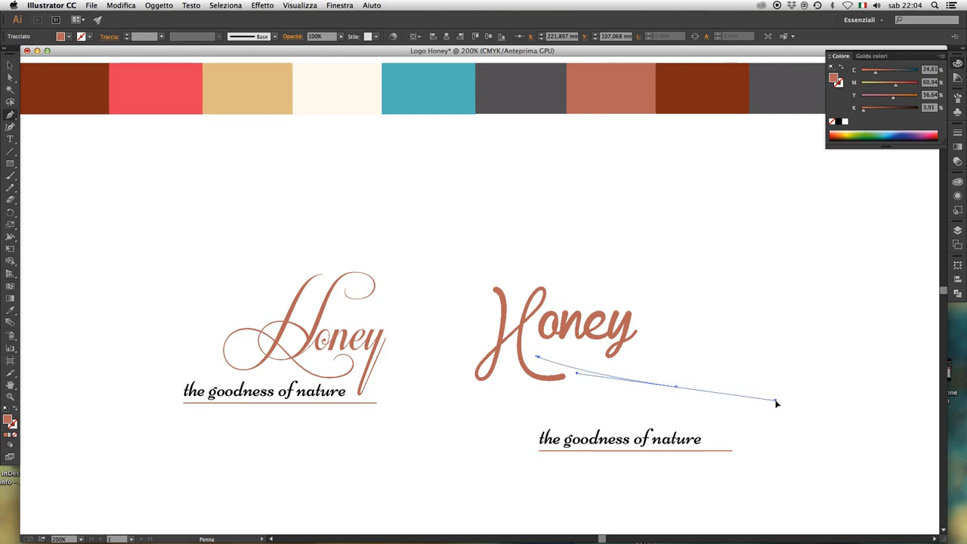
left_click_drag(767, 348, 809, 376)
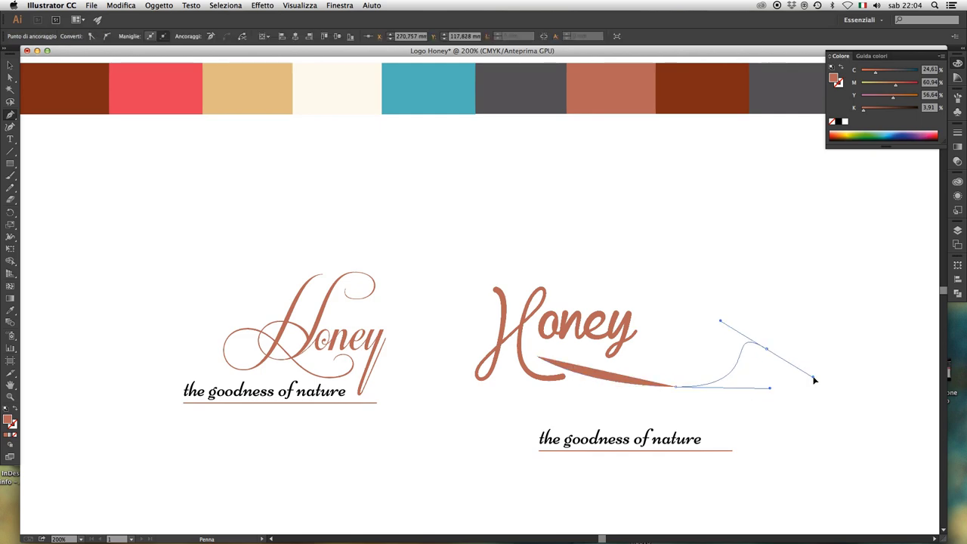
key("a")
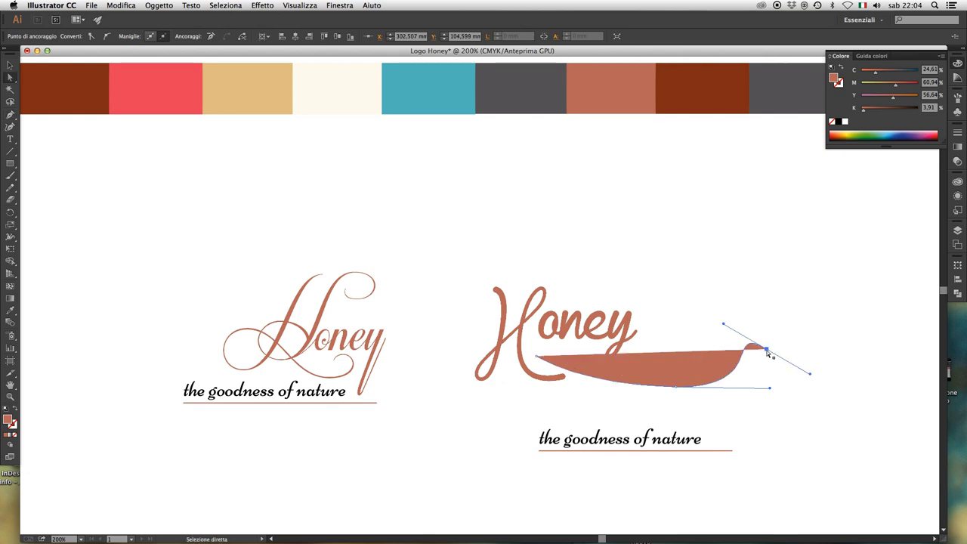
left_click_drag(767, 349, 808, 392)
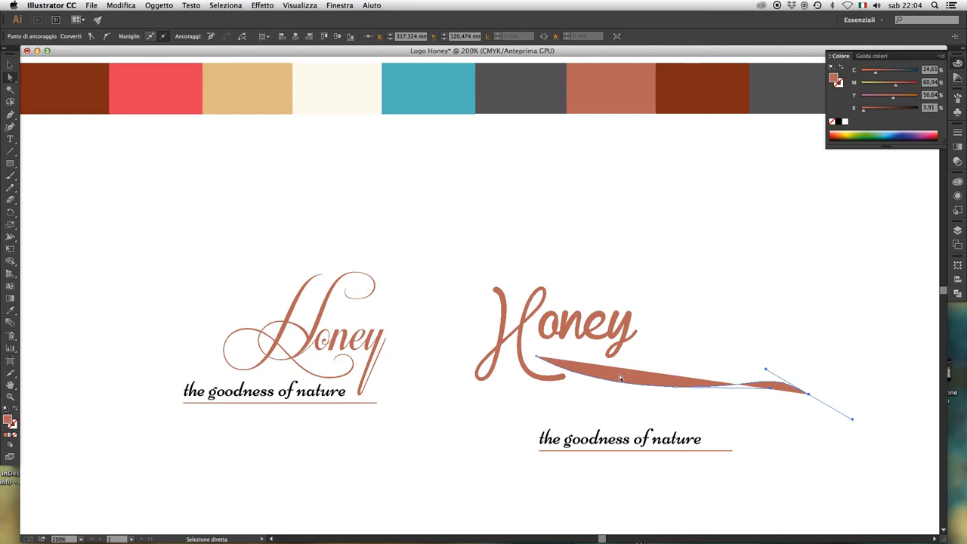
Run a copy of 'the goodness of nature' along the curve under the second Honey with Type on a Path.
key("t")
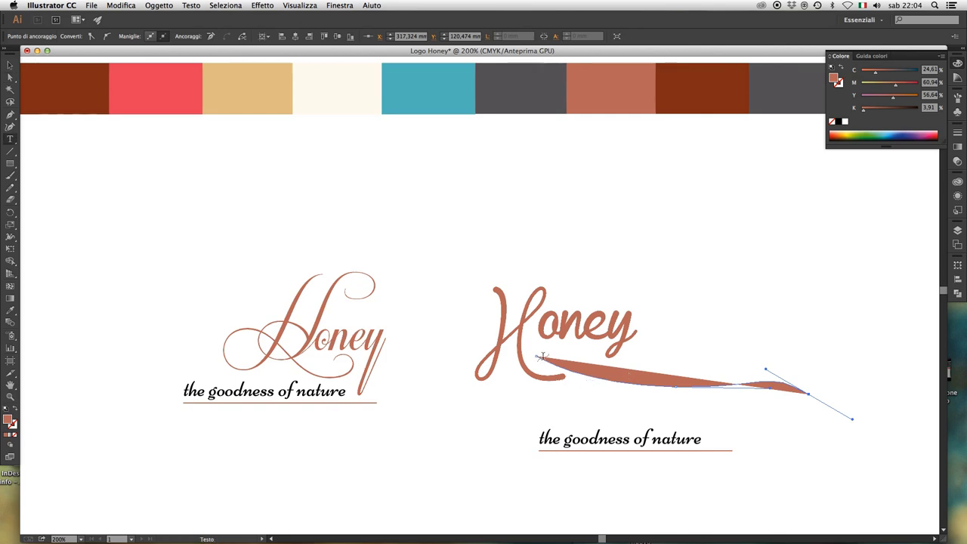
left_click(541, 357)
type("u")
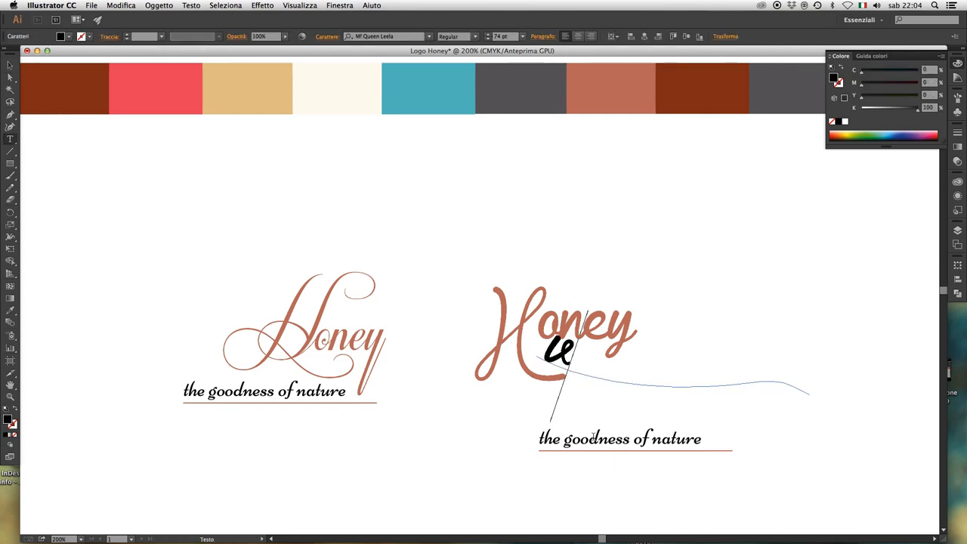
triple_click(595, 439)
key("ctrl+c")
double_click(565, 349)
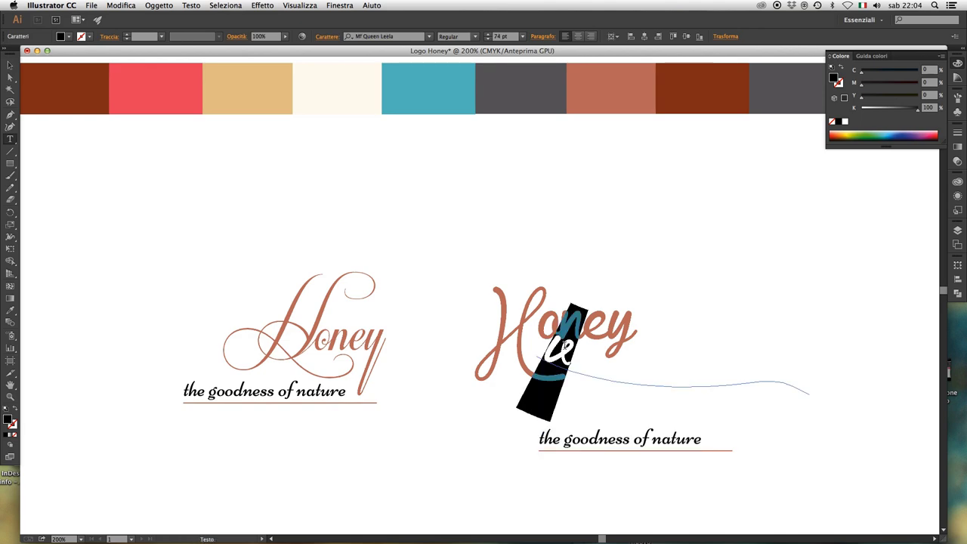
key("ctrl+v")
Delete the old straight tagline and its underline.
key("Escape")
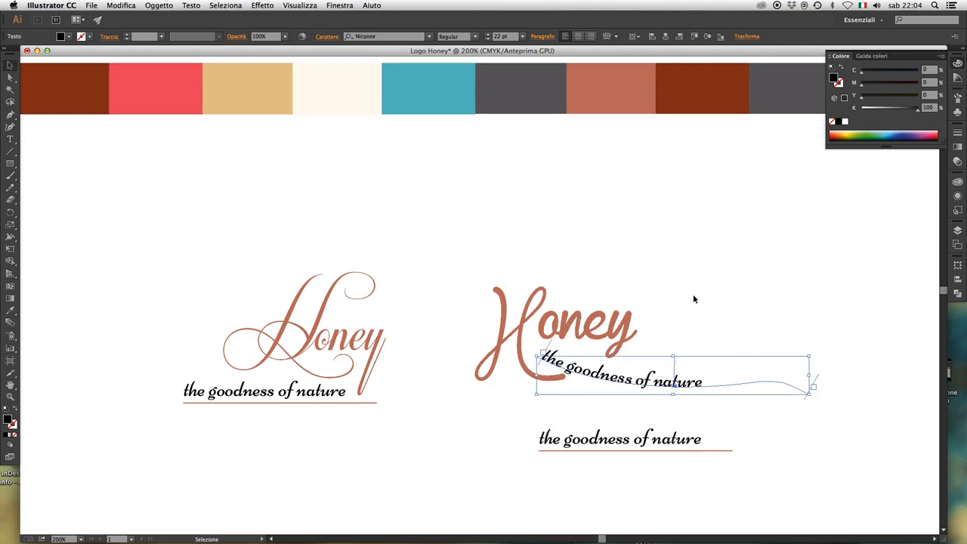
left_click(693, 294)
left_click_drag(649, 476, 626, 443)
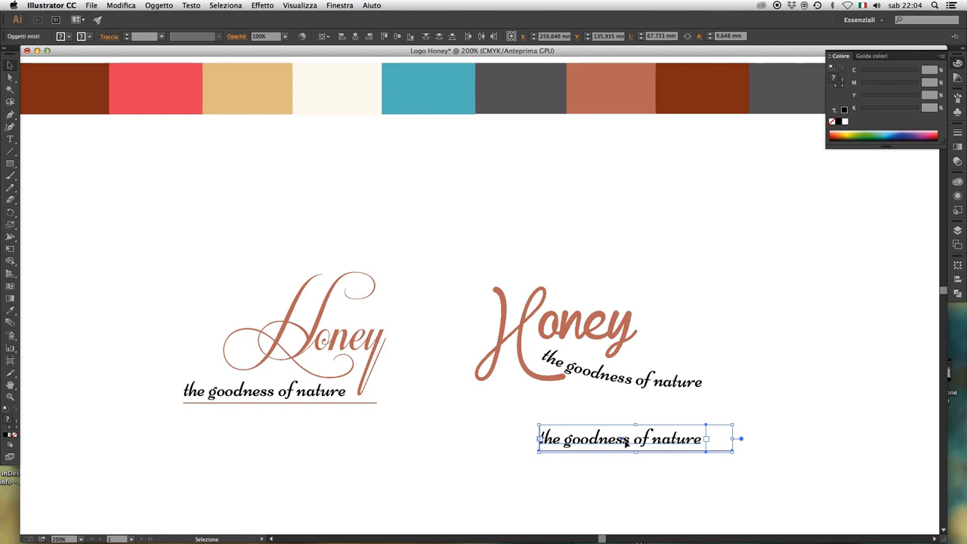
key("Delete")
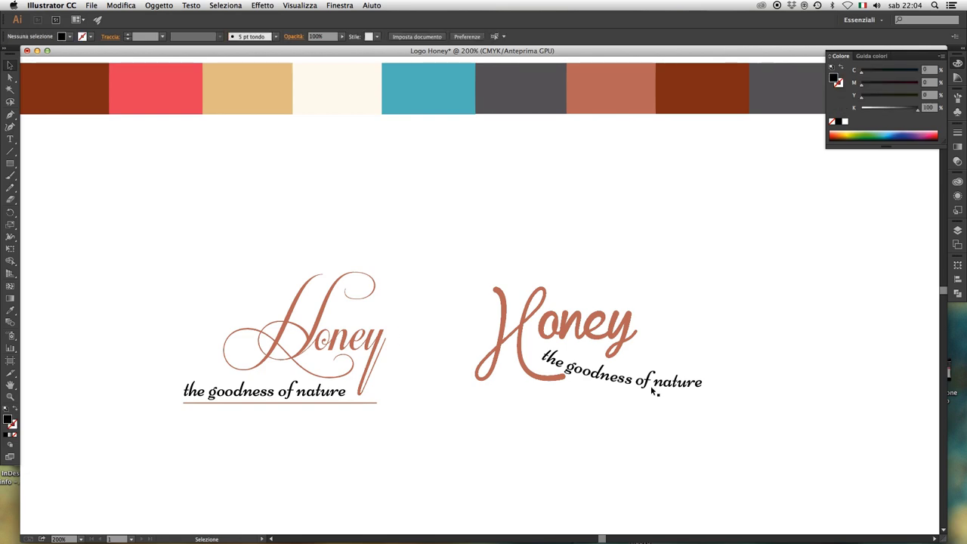
Tilt the curved tagline upward, nudge it into place under Honey, and select its path.
left_click(654, 389)
key("r")
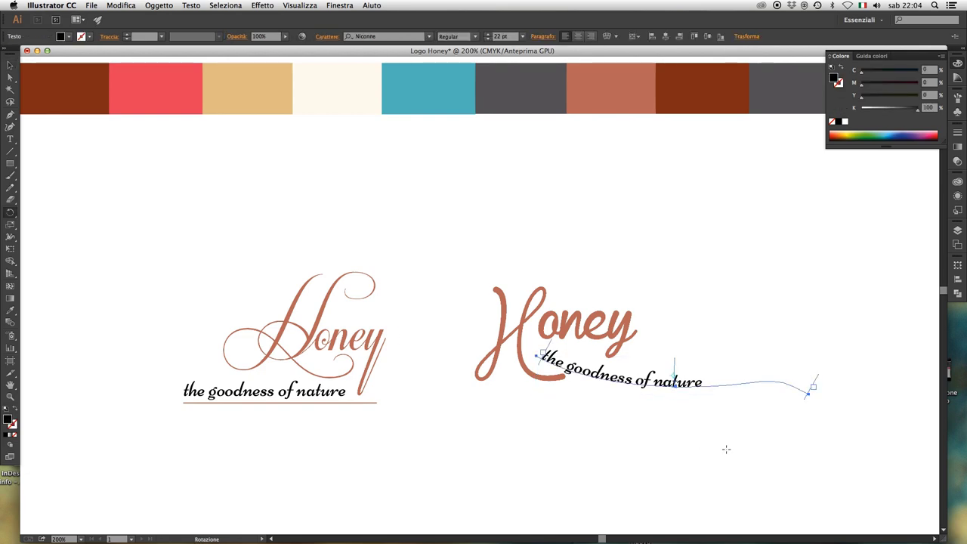
mouse_move(725, 447)
left_mouse_down()
mouse_move(659, 368)
mouse_move(655, 376)
left_mouse_up()
key("v")
left_click(667, 419)
left_click(672, 418)
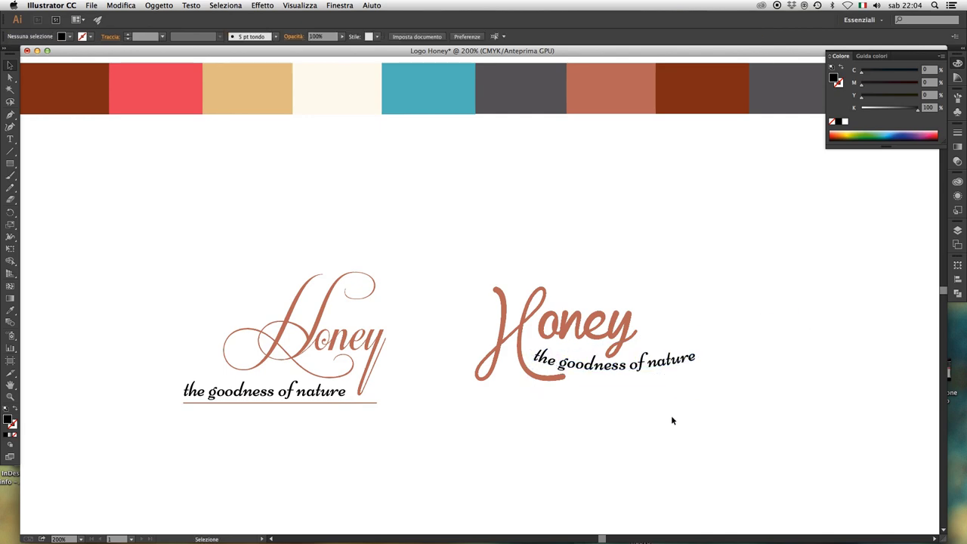
key("a")
left_click(676, 366)
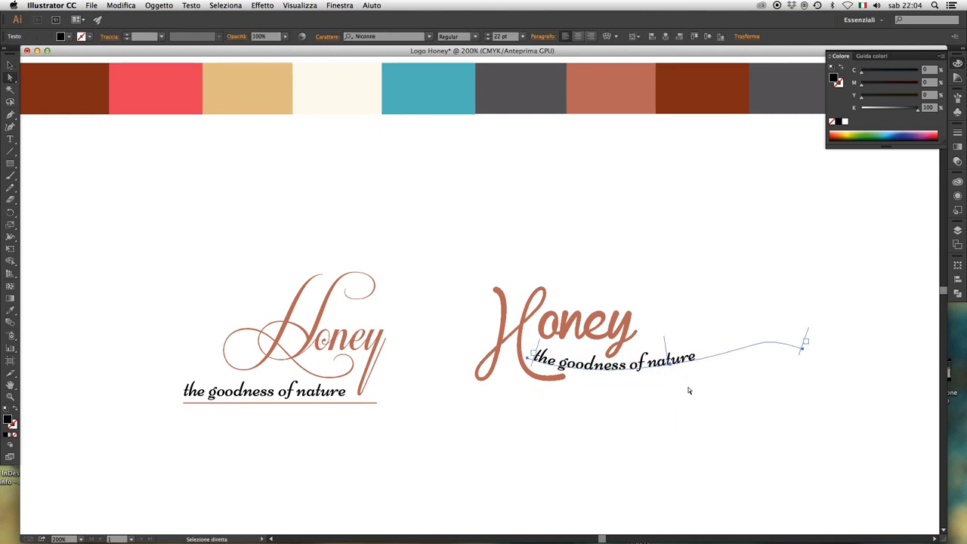
Select the end anchor of the tagline's text path after a failed Scissors attempt.
key("c")
left_click(703, 359)
left_click(577, 273)
key("a")
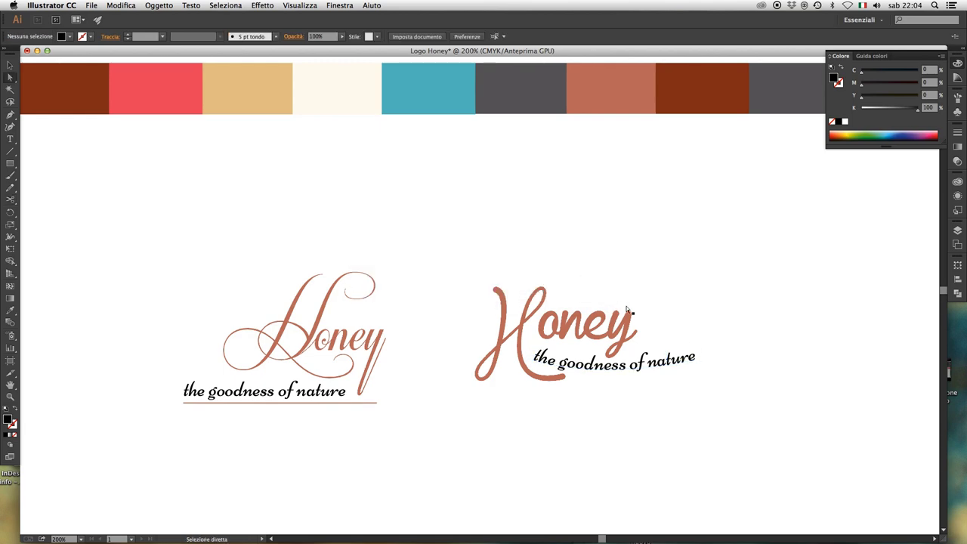
left_click(687, 362)
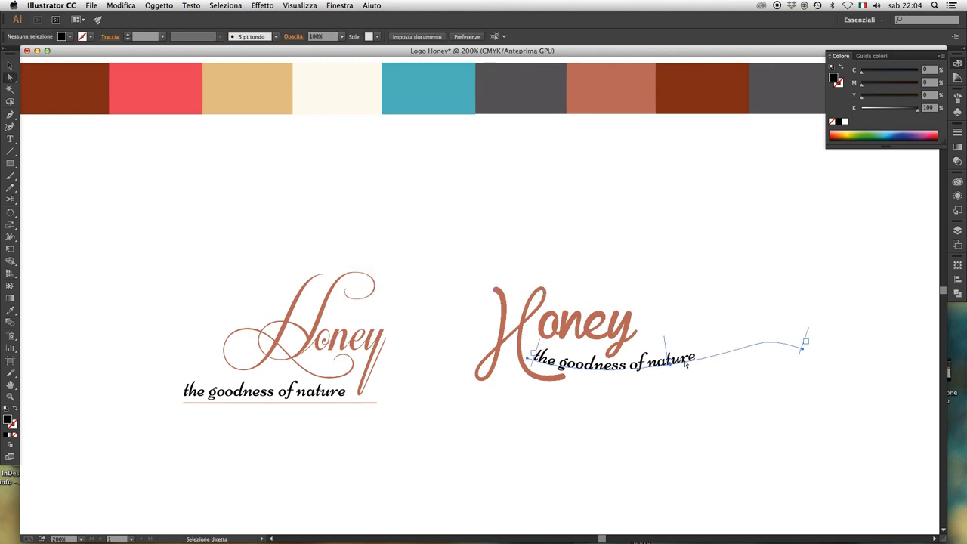
left_click(805, 350)
left_click(803, 350)
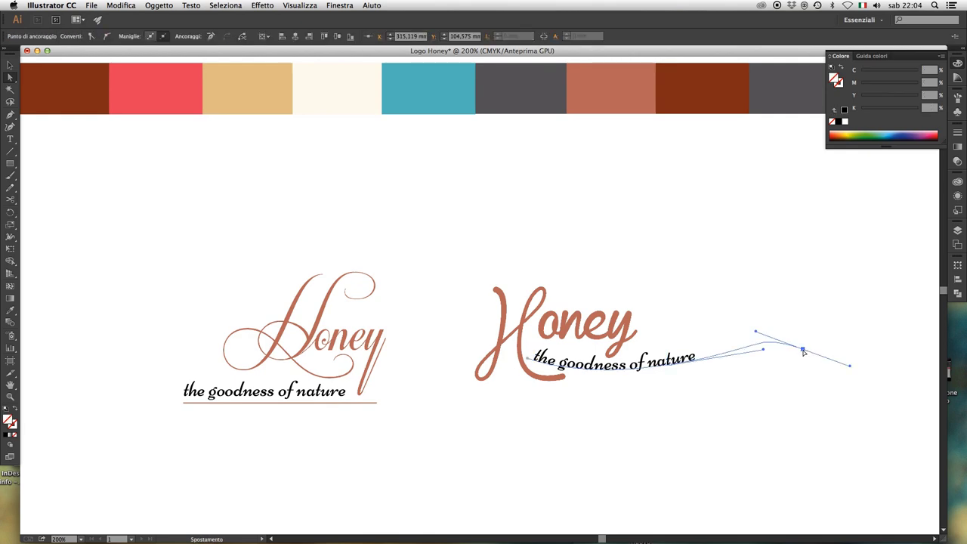
Drag the end anchor and its handles so 'nature' lifts more steeply along a smoother arc.
left_click_drag(804, 351, 726, 355)
left_click_drag(764, 352, 696, 367)
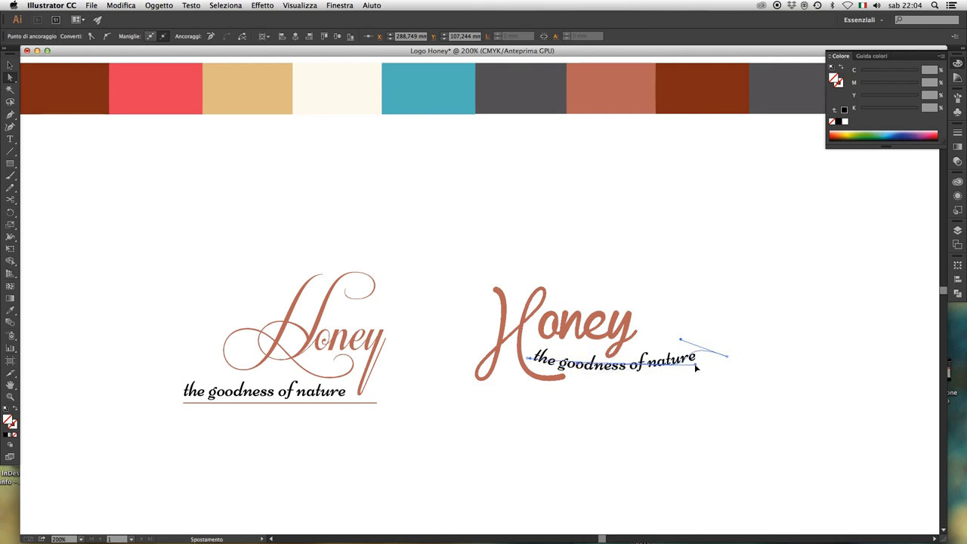
mouse_move(697, 360)
left_mouse_down()
mouse_move(750, 378)
mouse_move(733, 378)
left_mouse_up()
left_click(751, 378)
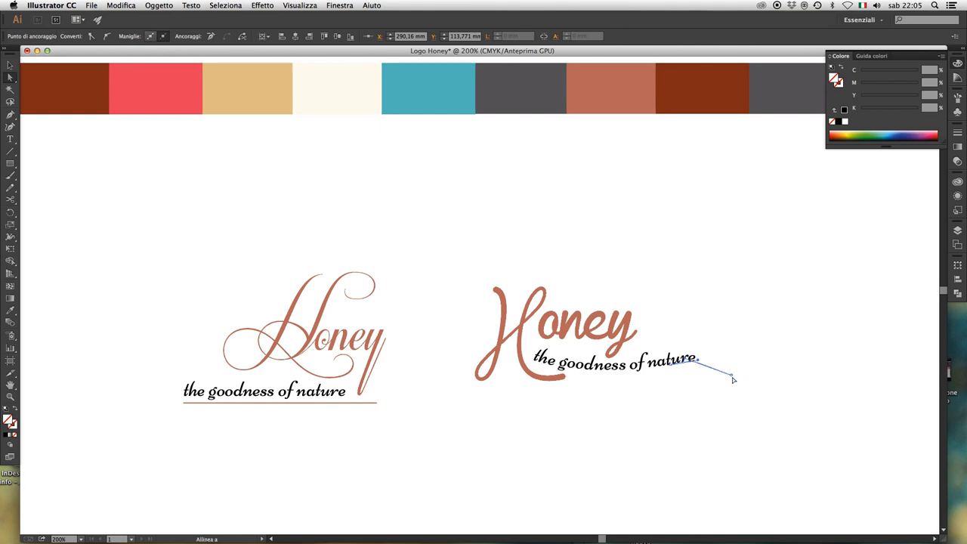
left_click_drag(690, 361, 694, 363)
left_click(731, 375)
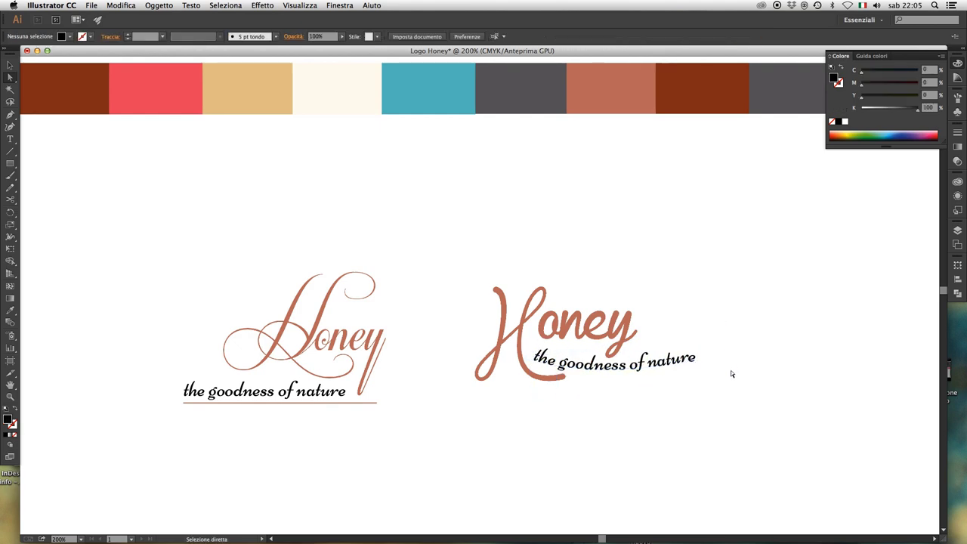
left_click(730, 375)
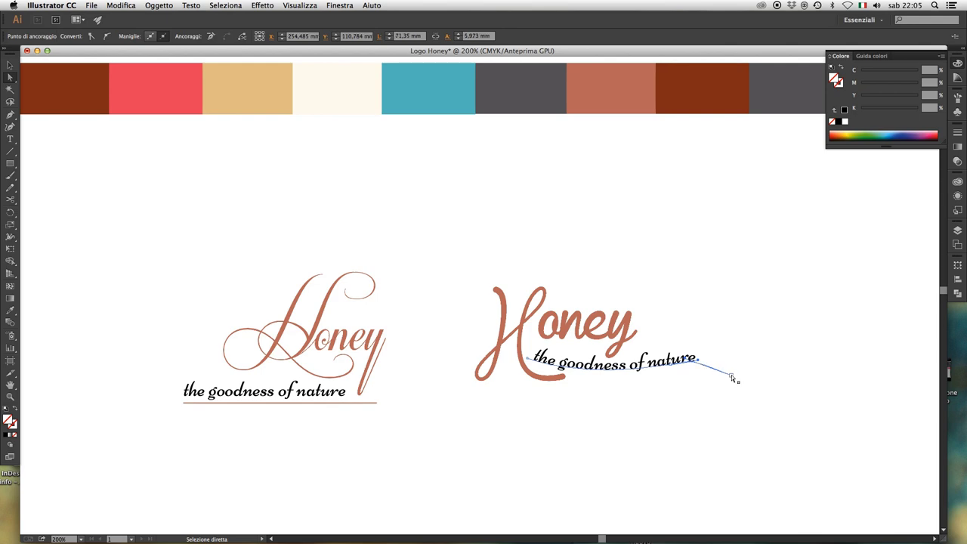
left_click(731, 375)
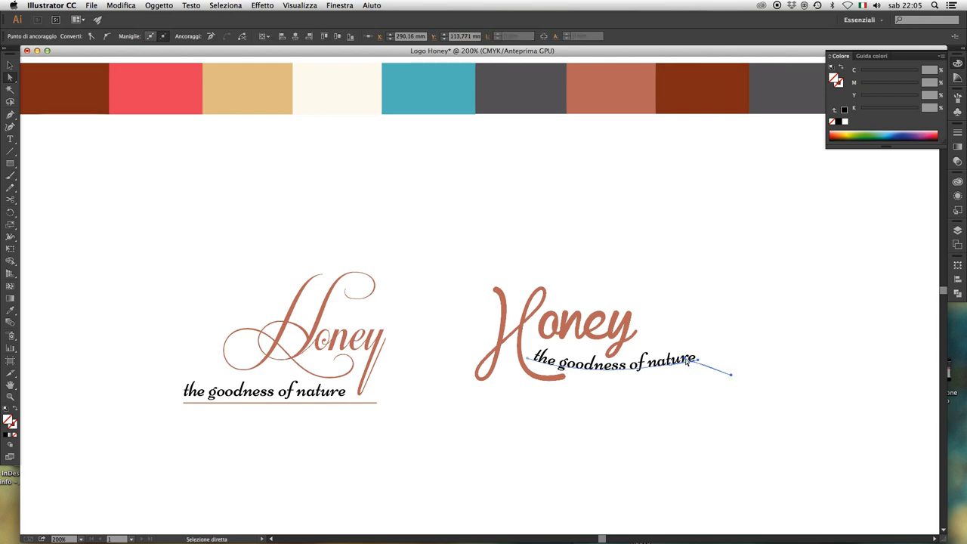
mouse_move(686, 362)
left_mouse_down()
mouse_move(735, 378)
mouse_move(703, 371)
left_mouse_up()
left_click(748, 350)
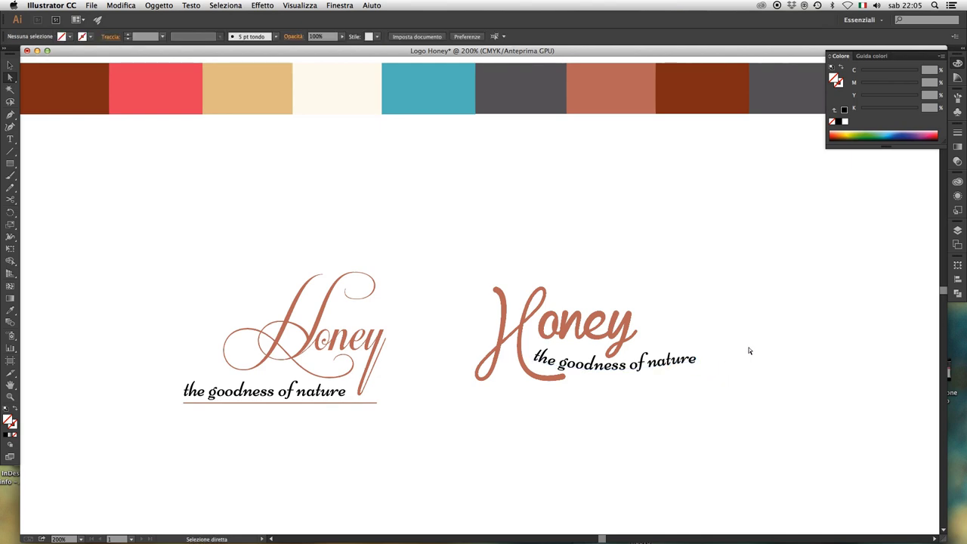
Zoom in on the two Honey logos and check the curved tagline.
key("z")
left_click(597, 330, "alt")
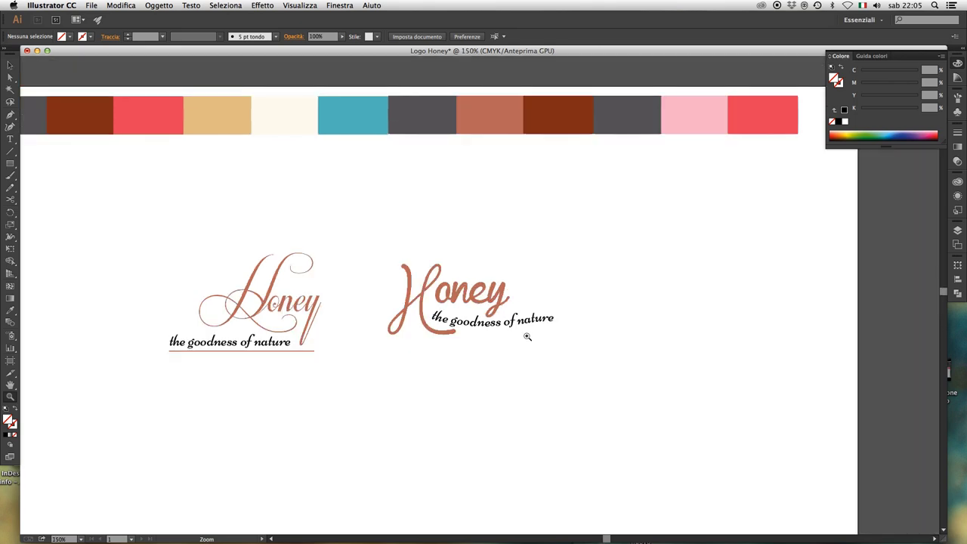
left_click(528, 337, "alt")
scroll(522, 317, "left", 5)
scroll(521, 317, "up", 3)
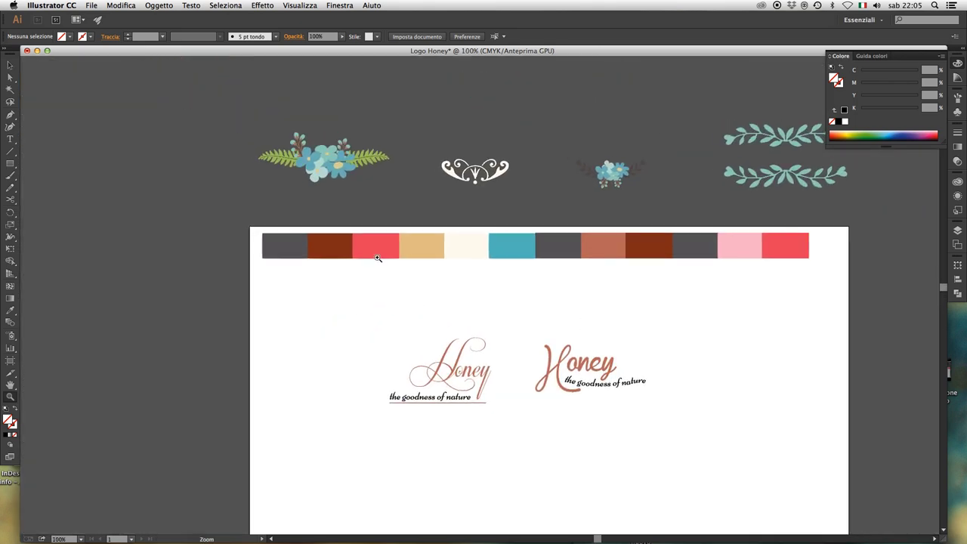
left_click_drag(378, 259, 697, 508)
key("v")
scroll(559, 370, "up", 3)
scroll(619, 323, "left", 2)
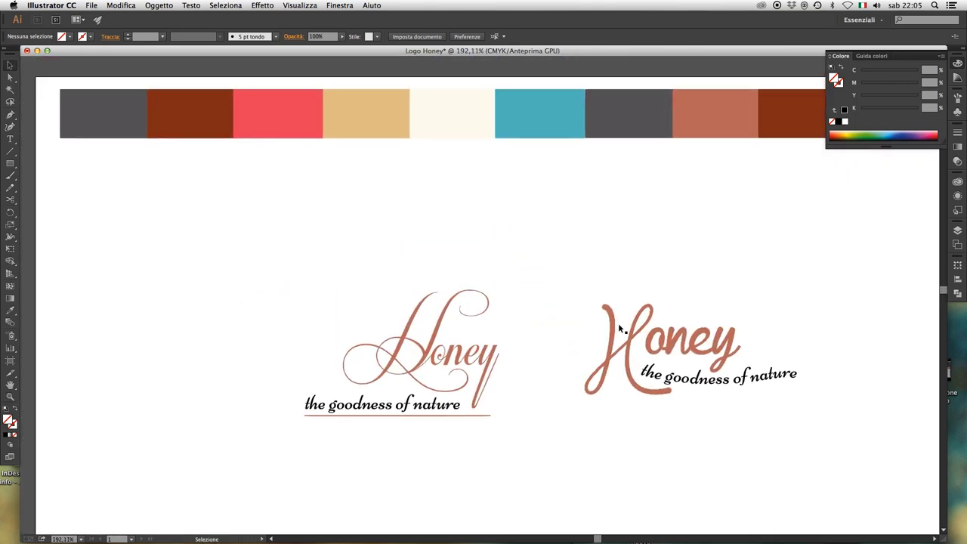
key("a")
key("v")
left_click(736, 384)
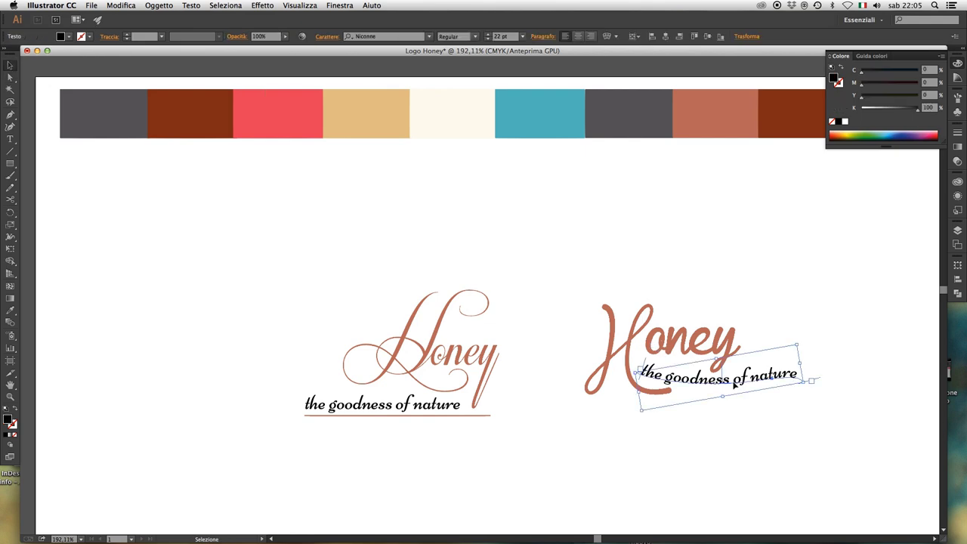
left_click(713, 426)
At 100% zoom, Alt-drag a copy of the right Honey logo below the other two.
key("ctrl+minus")
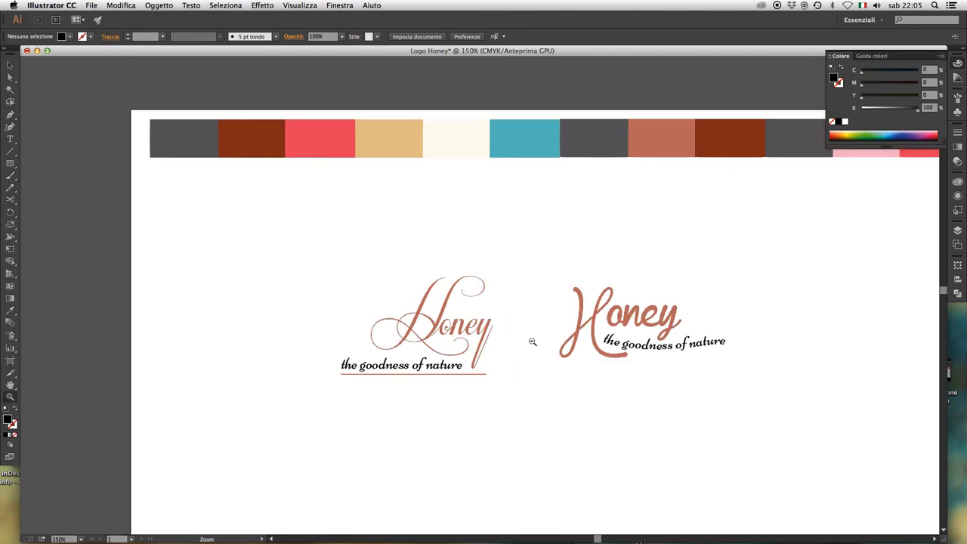
key("ctrl+minus")
key("v")
left_click(560, 284)
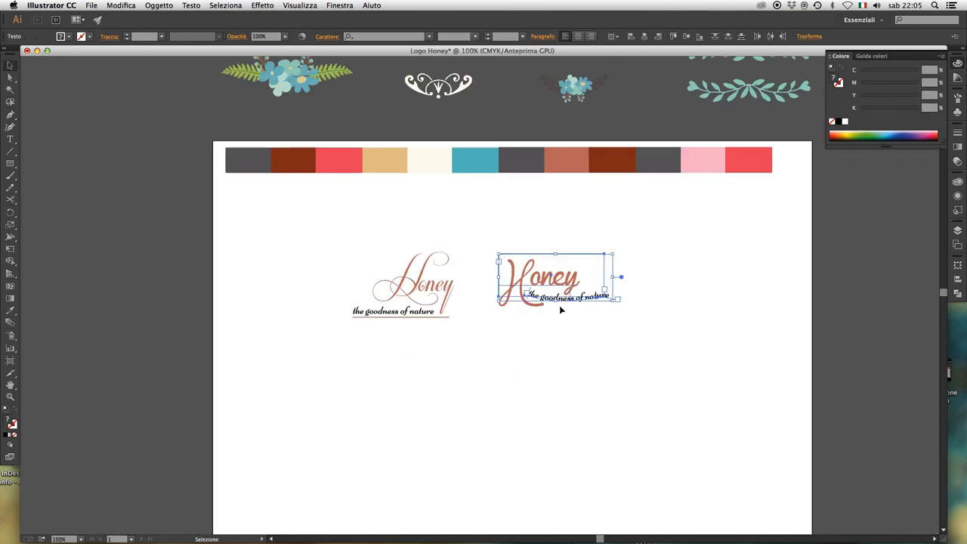
left_click_drag(560, 284, 568, 293)
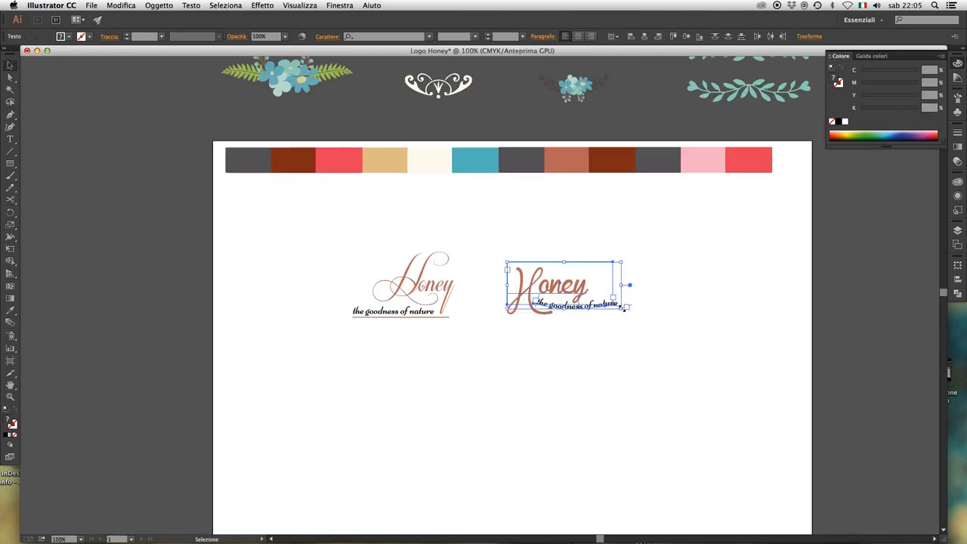
left_click_drag(622, 308, 631, 318)
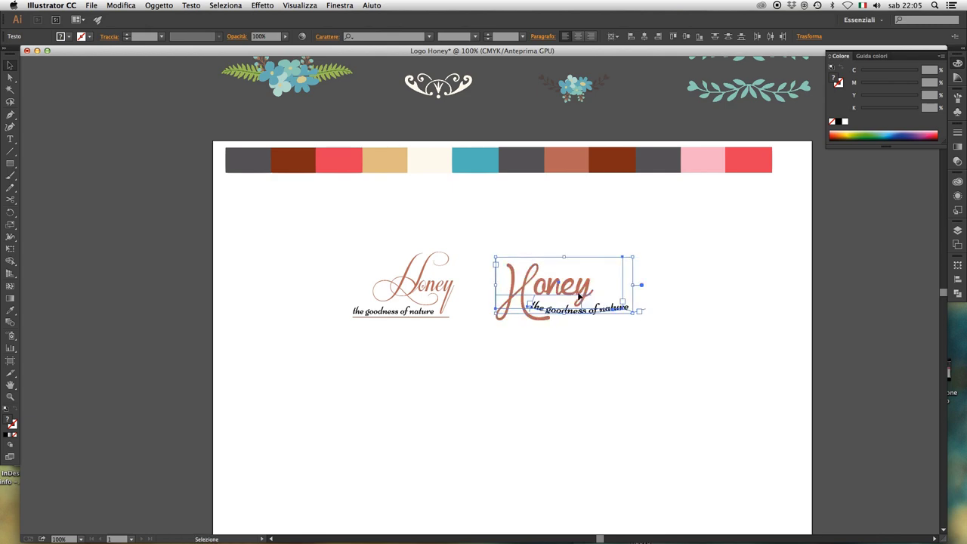
left_click_drag(580, 298, 588, 293)
mouse_move(636, 347)
left_mouse_down()
mouse_move(576, 268)
mouse_move(517, 380)
left_mouse_up()
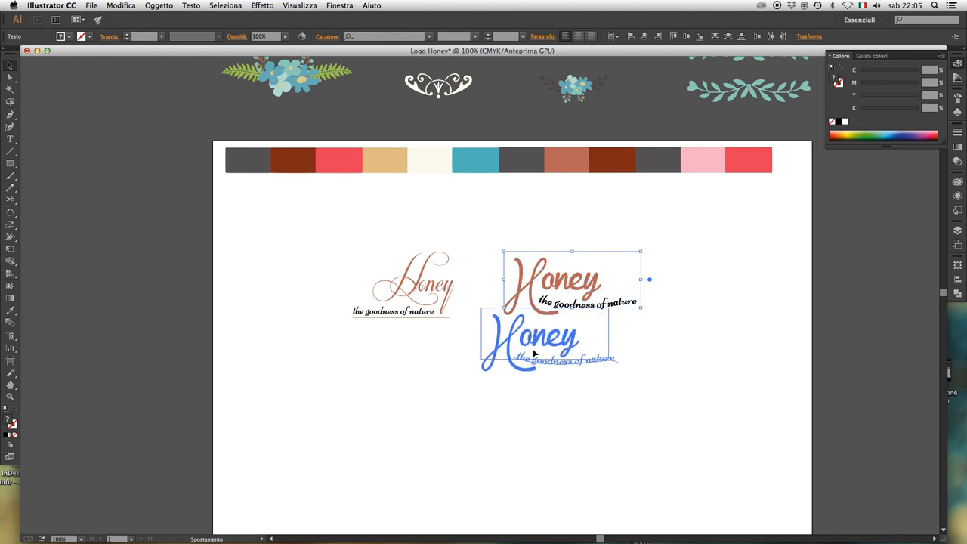
left_click(685, 362)
Shift the bottom Honey logo left and down, then zoom in on it.
scroll(585, 335, "up", 1)
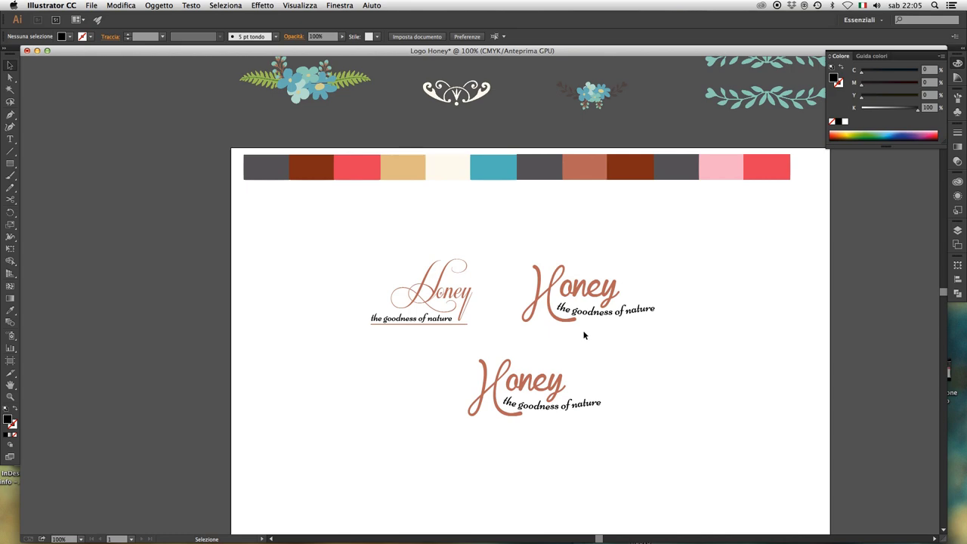
scroll(529, 346, "left", 3)
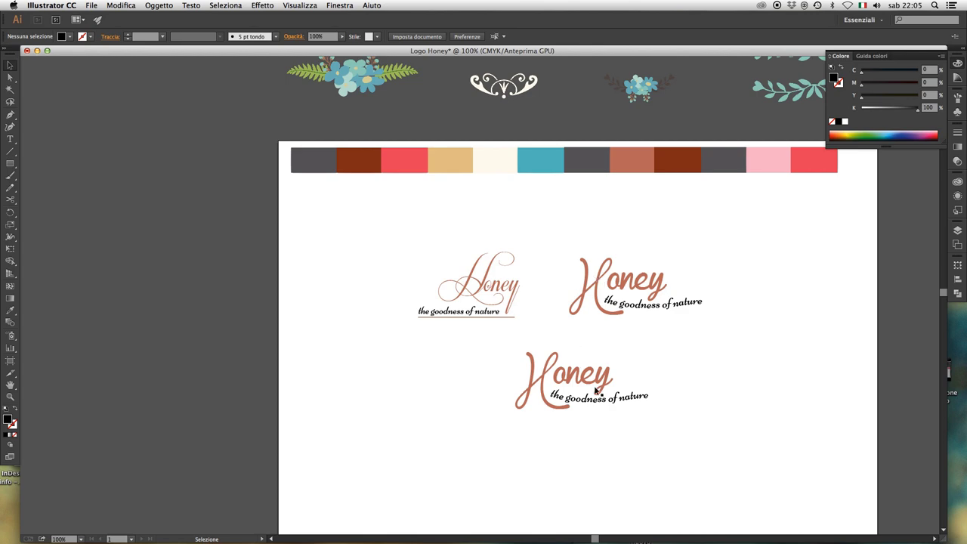
mouse_move(609, 426)
left_mouse_down()
mouse_move(579, 400)
mouse_move(538, 395)
left_mouse_up()
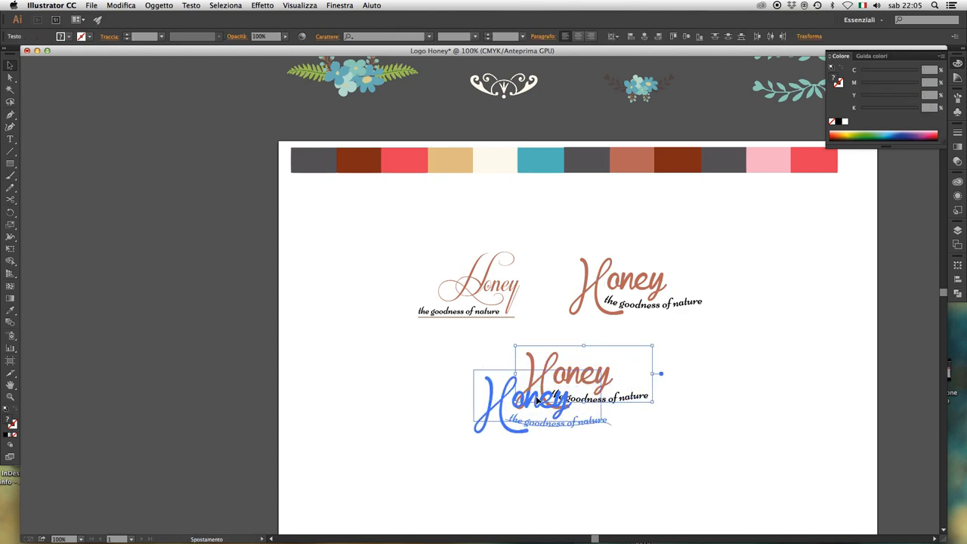
left_click(652, 362)
key("z")
left_click_drag(412, 306, 587, 452)
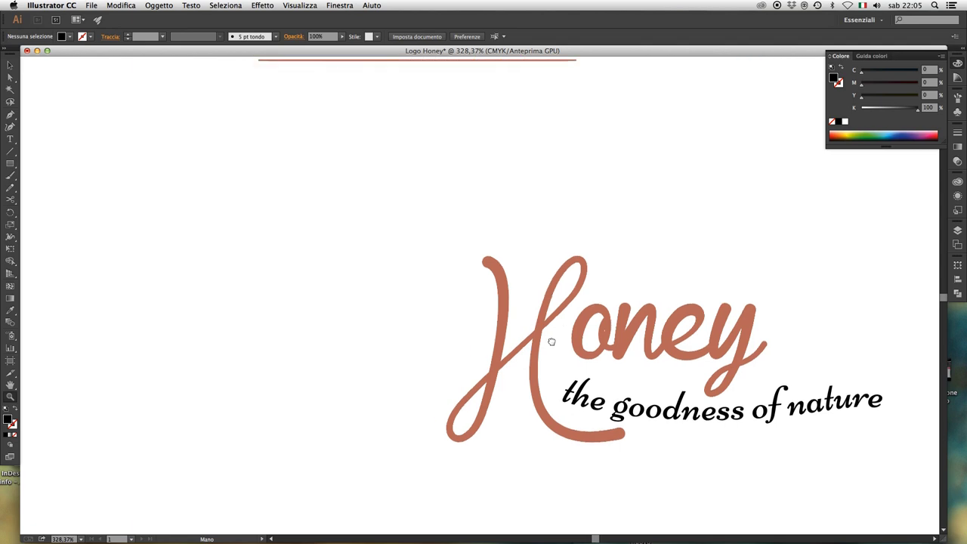
Draw a black hexagon with the Polygon tool and move it over the H of the bottom Honey.
left_click(13, 165)
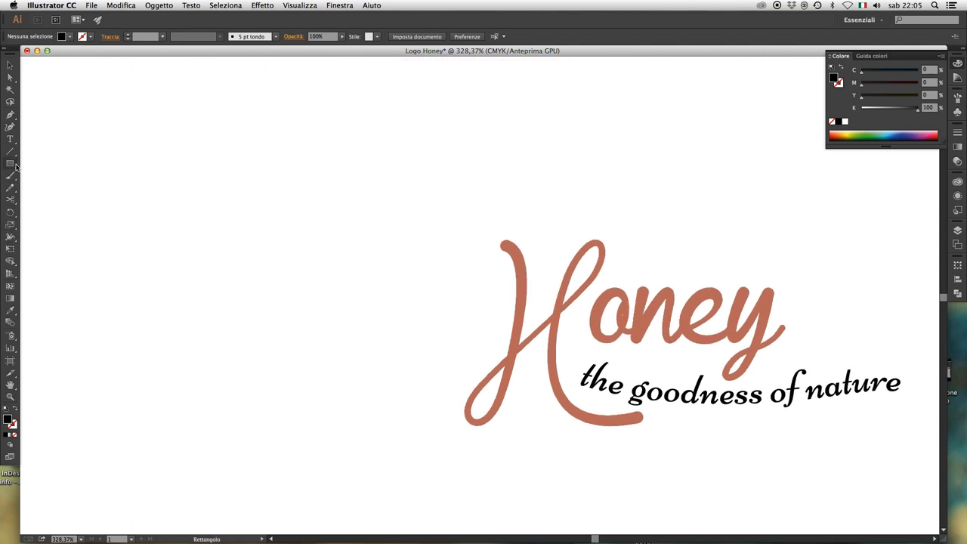
left_click(15, 165)
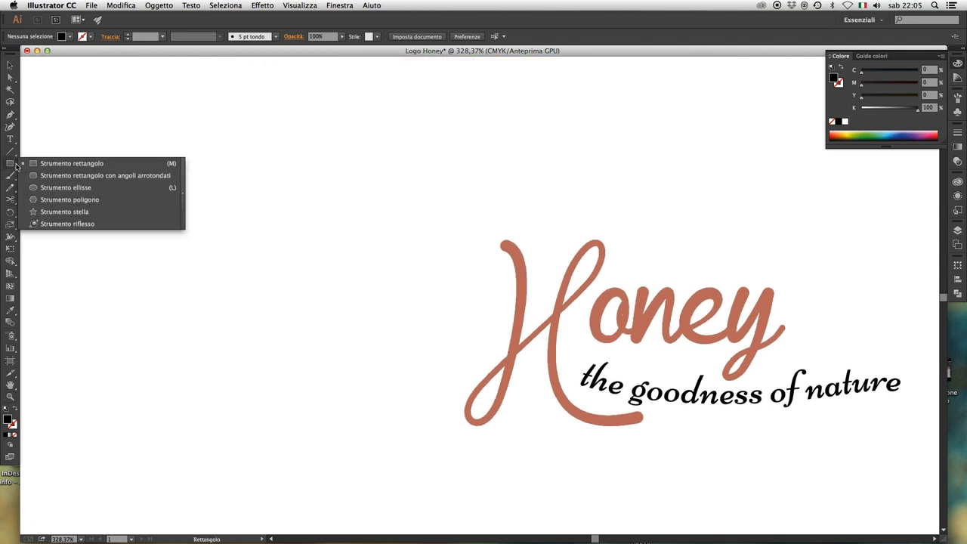
left_click(35, 199)
mouse_move(428, 229)
left_mouse_down()
mouse_move(489, 303)
mouse_move(517, 309)
left_mouse_up()
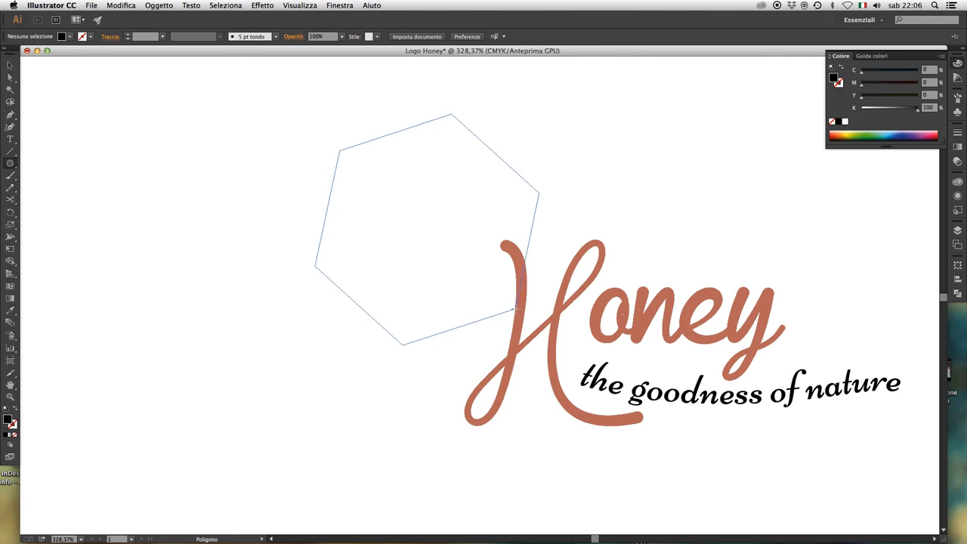
key("v")
left_click_drag(511, 217, 574, 289)
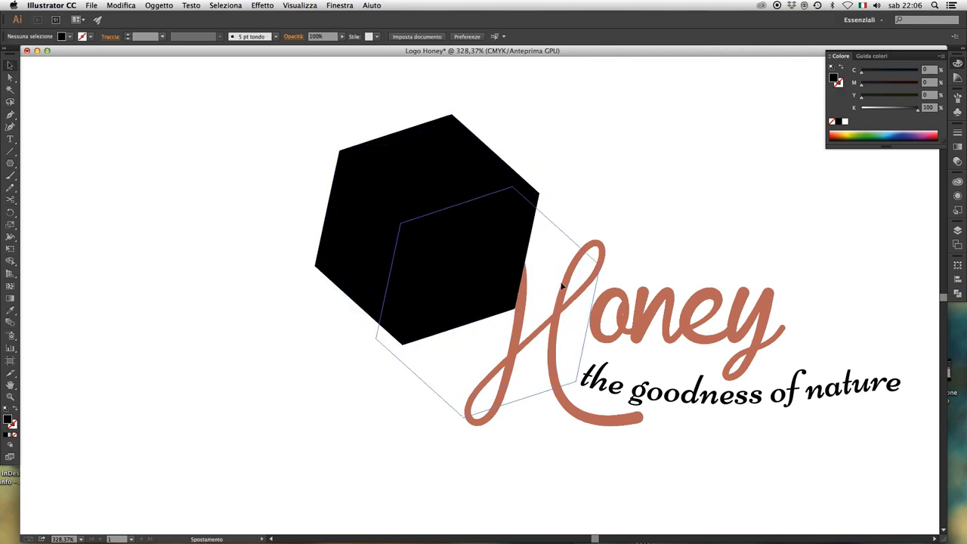
key("z")
left_click(576, 272, "alt")
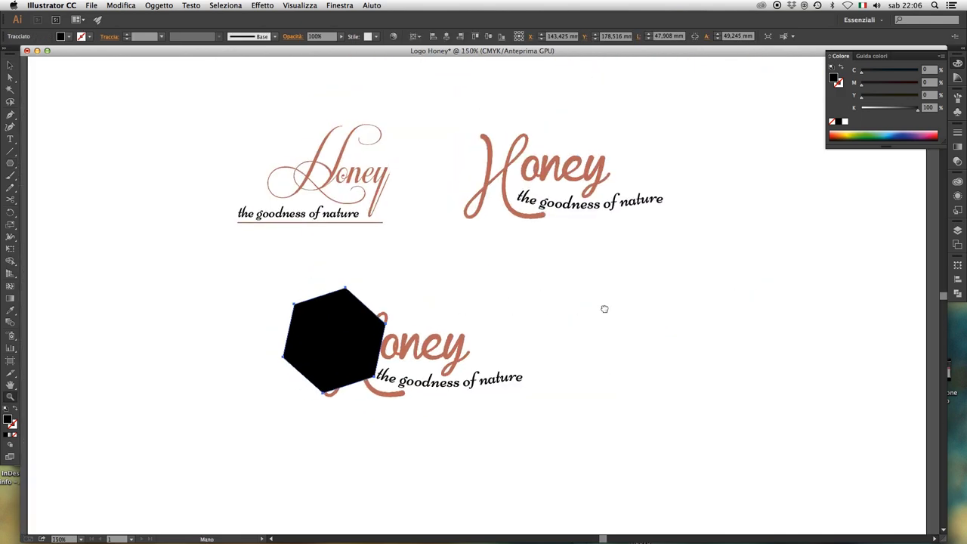
Move the hexagon onto the start of Honey and send it behind the text.
scroll(590, 317, "left", 5)
key("v")
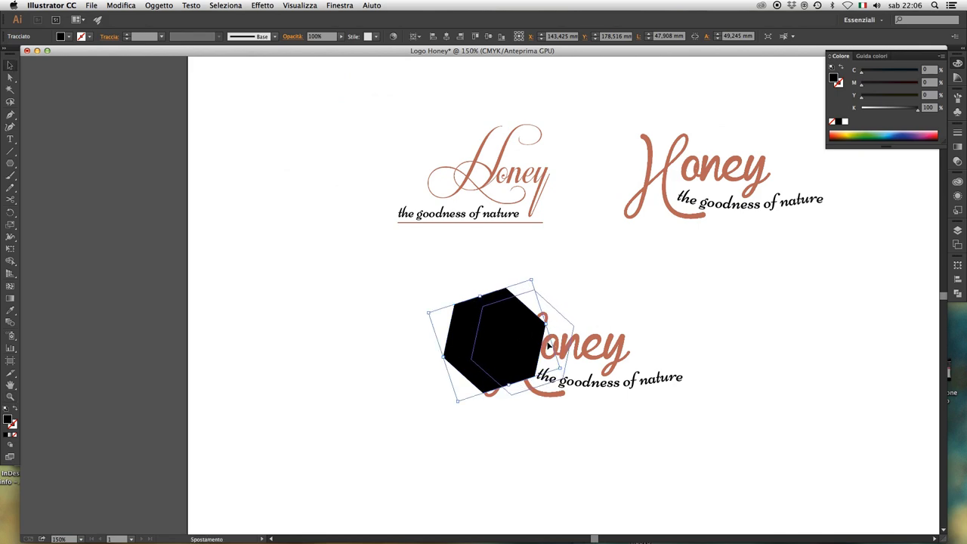
left_click_drag(526, 344, 595, 344)
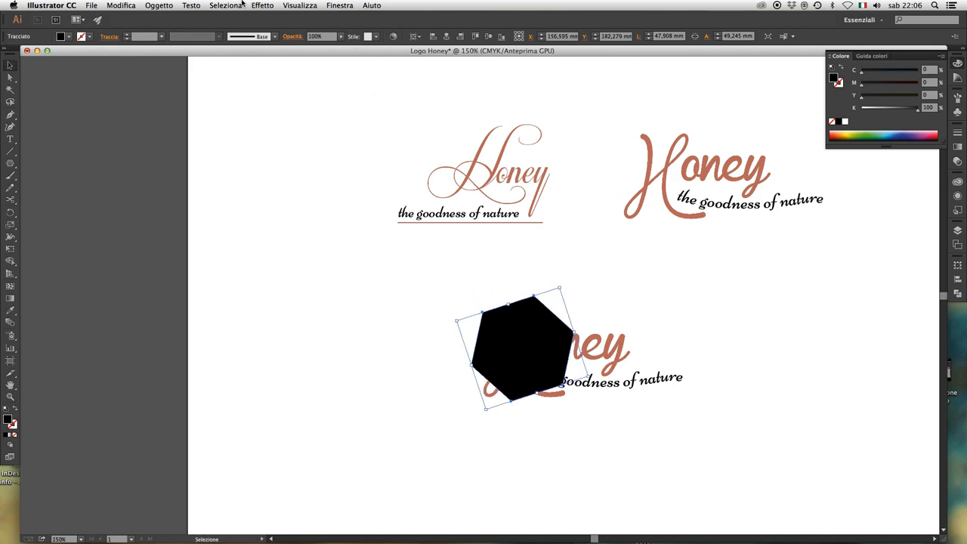
left_click(149, 6)
mouse_move(162, 27)
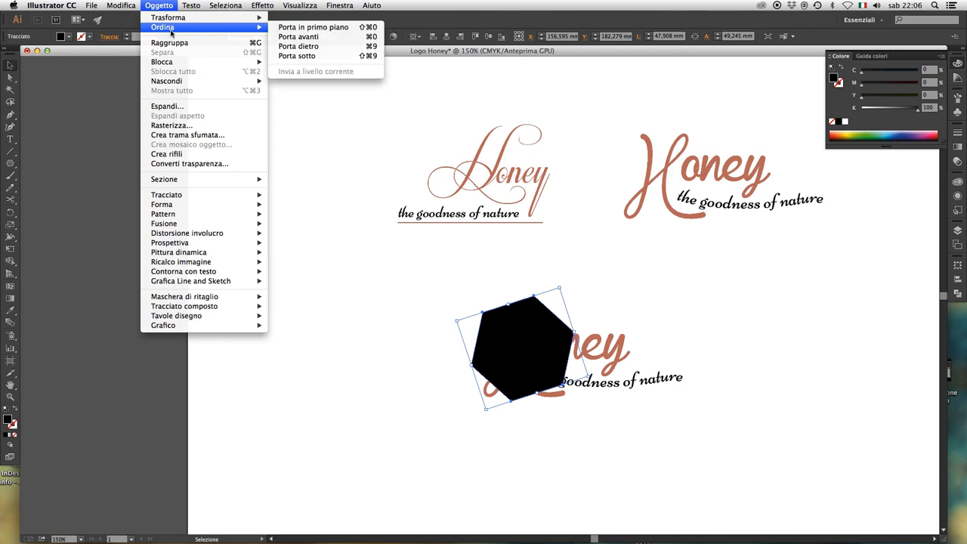
left_click(325, 55)
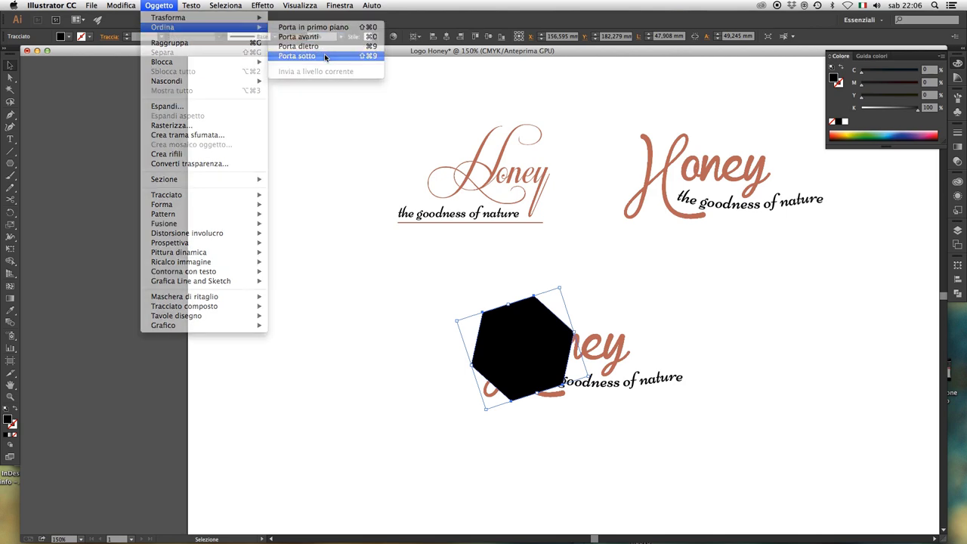
left_click_drag(618, 277, 567, 291)
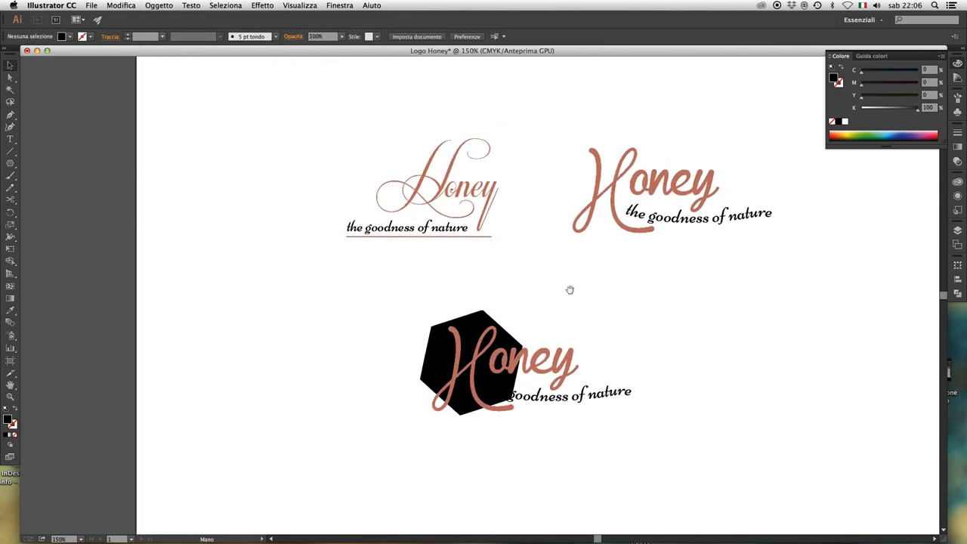
Colour the hexagon teal by sampling the teal swatch with the Eyedropper.
key("z")
left_click(520, 220, "alt")
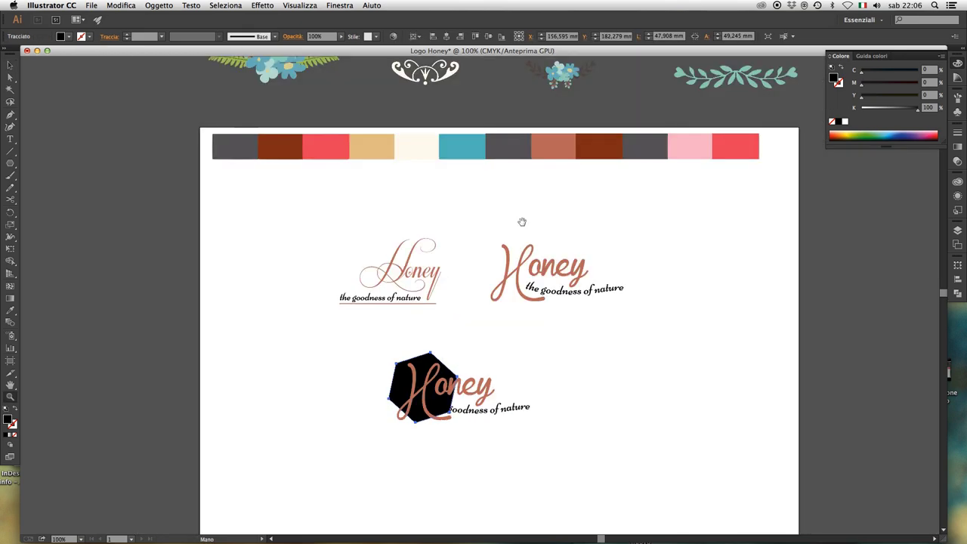
key("i")
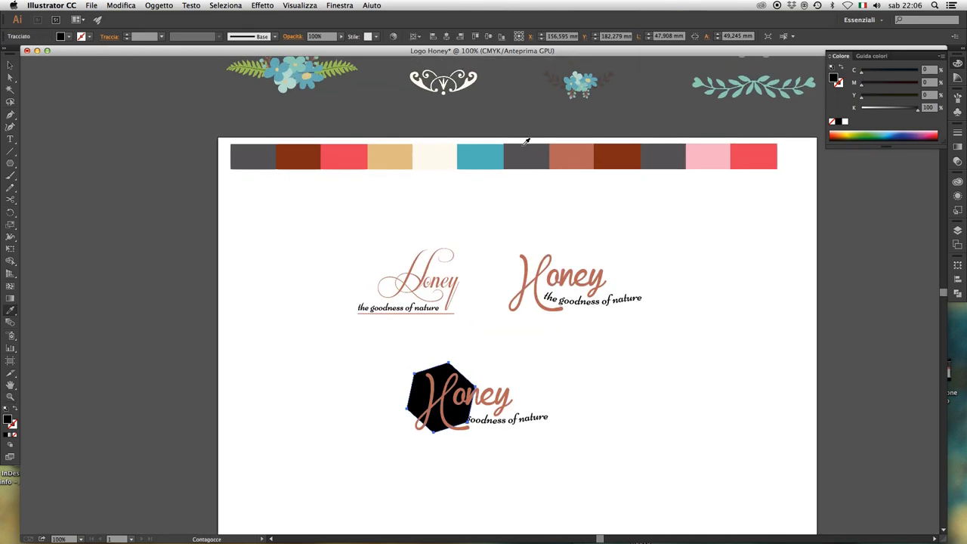
left_click(489, 147)
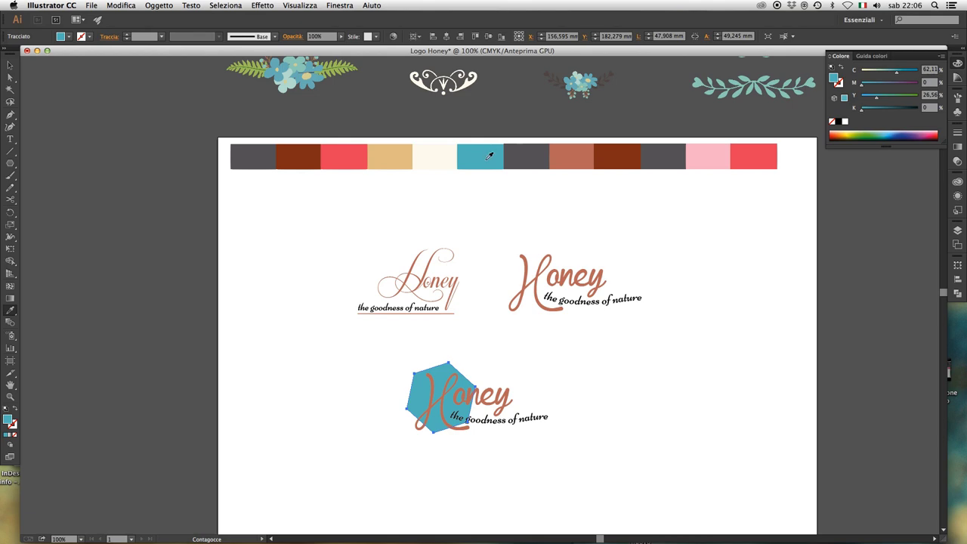
key("v")
left_click(592, 186)
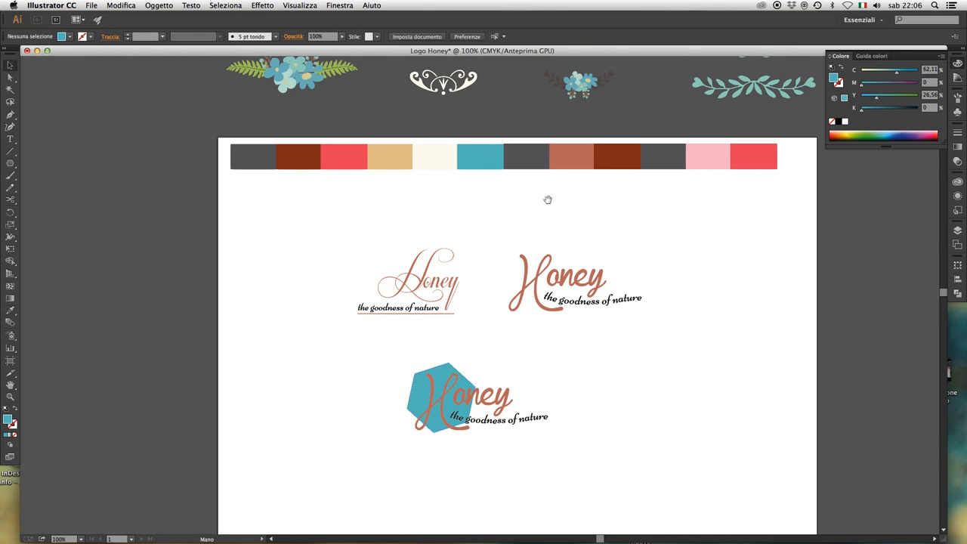
left_click_drag(548, 199, 574, 204)
Recolour the Honey lettering coral red from the palette swatch.
key("a")
left_click(539, 410)
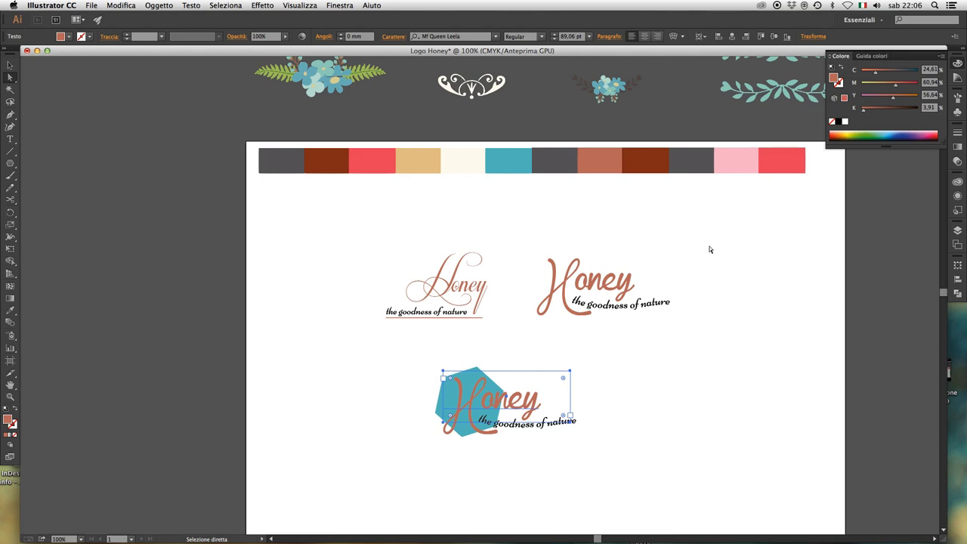
key("i")
left_click(789, 161)
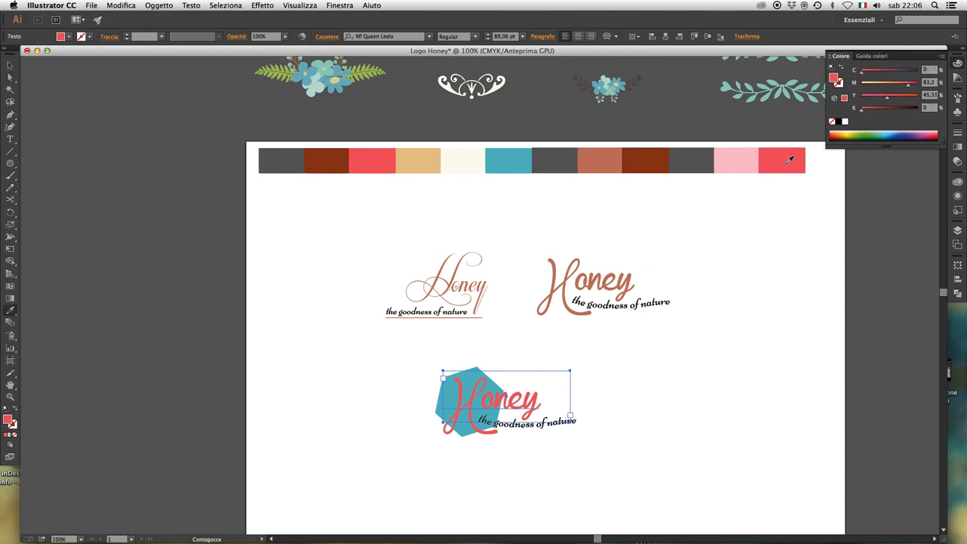
left_click(730, 293)
scroll(609, 350, "left", 3)
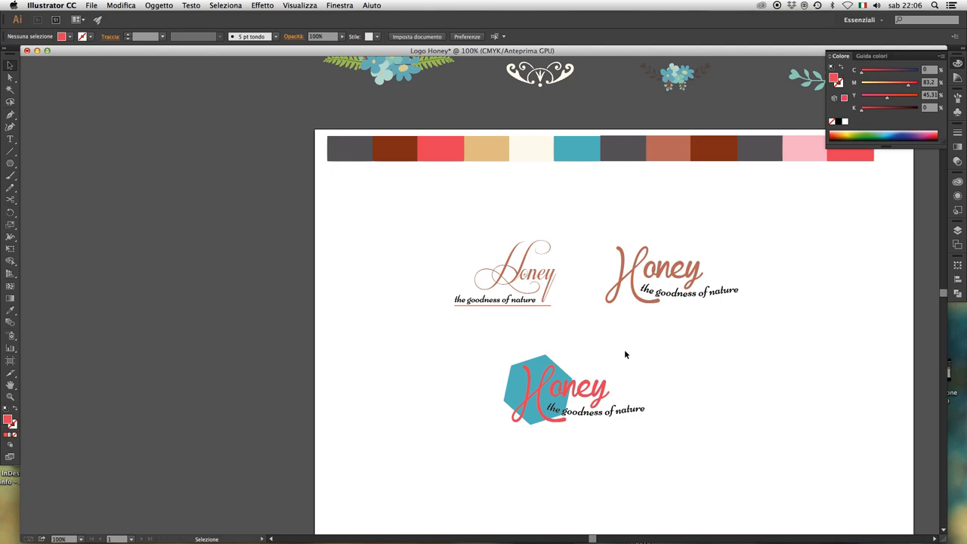
key("z")
left_click_drag(431, 267, 699, 484)
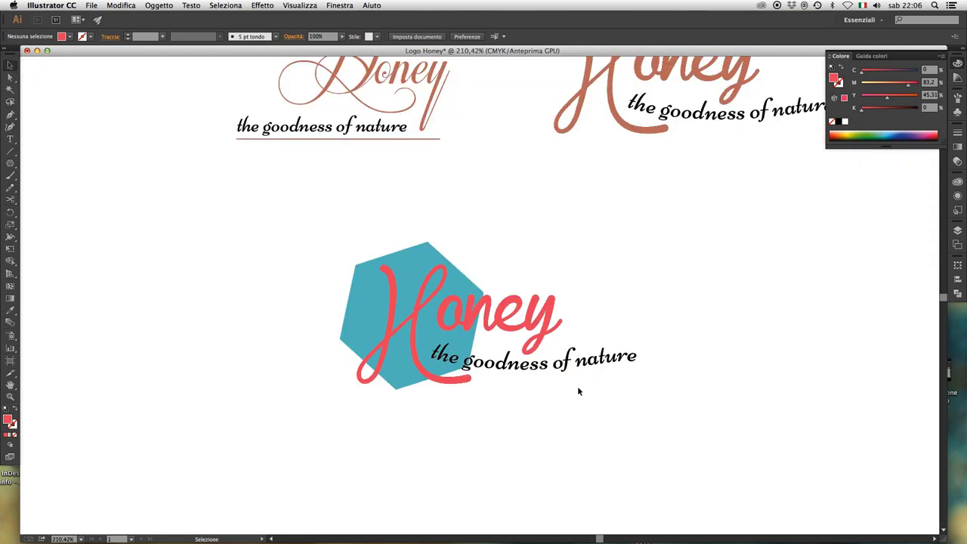
key("z")
left_click(511, 290, "alt")
left_click(496, 297, "alt")
Duplicate the hexagon, Honey and tagline group, and zoom in on the copy.
key("v")
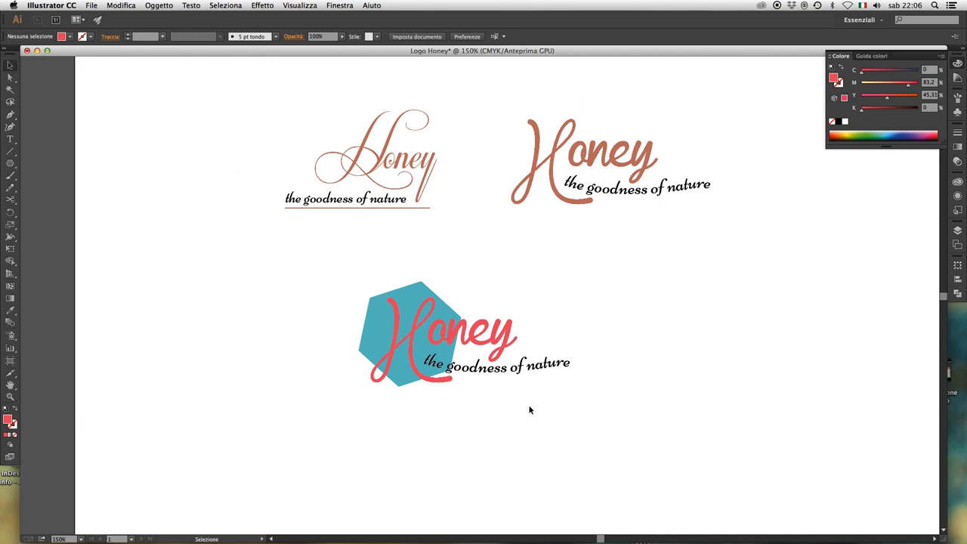
mouse_move(544, 421)
left_mouse_down()
mouse_move(412, 303)
mouse_move(683, 302)
mouse_move(568, 331)
left_mouse_up()
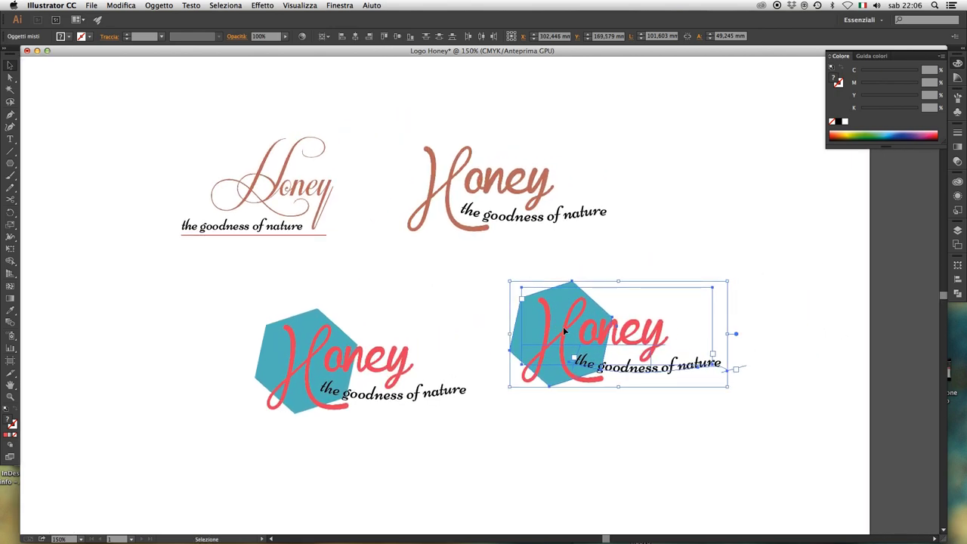
key("z")
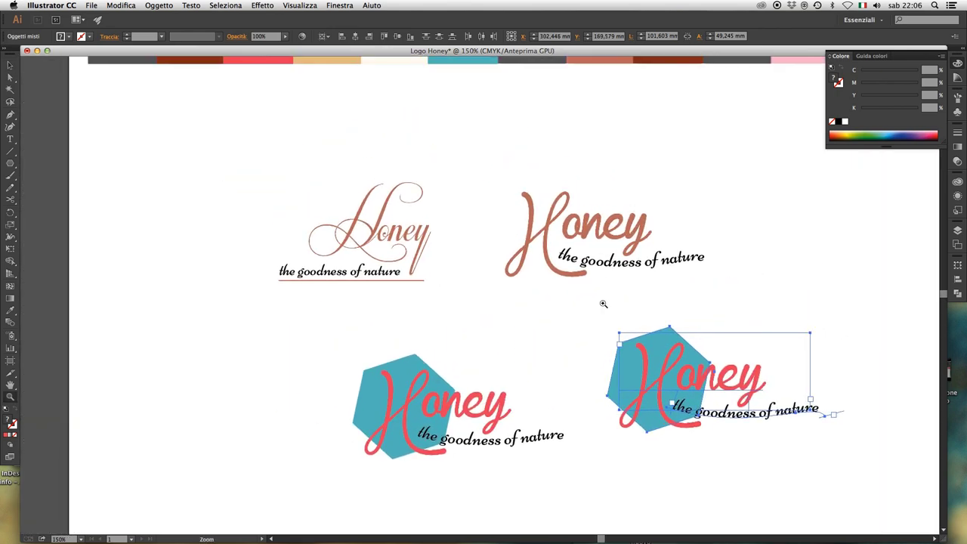
left_click(532, 307, "super")
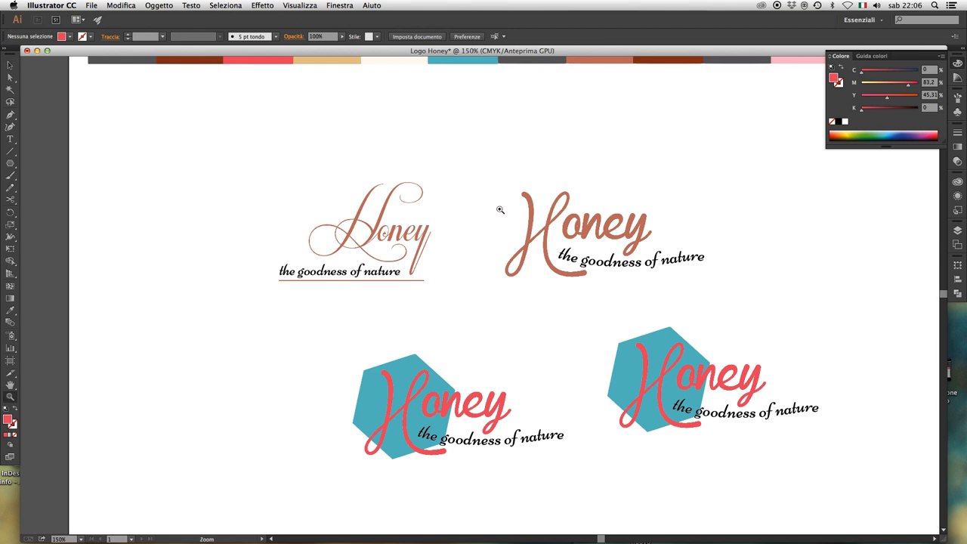
left_click_drag(499, 205, 782, 492)
left_click_drag(637, 452, 589, 446)
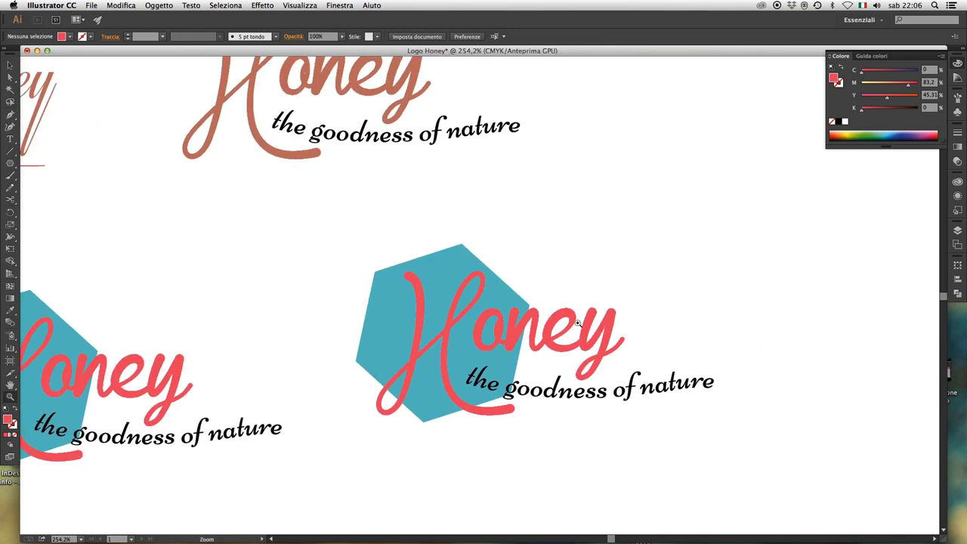
Set the copy's Honey word in the Bakery font from the Character panel.
key("t")
left_click(529, 338, "super")
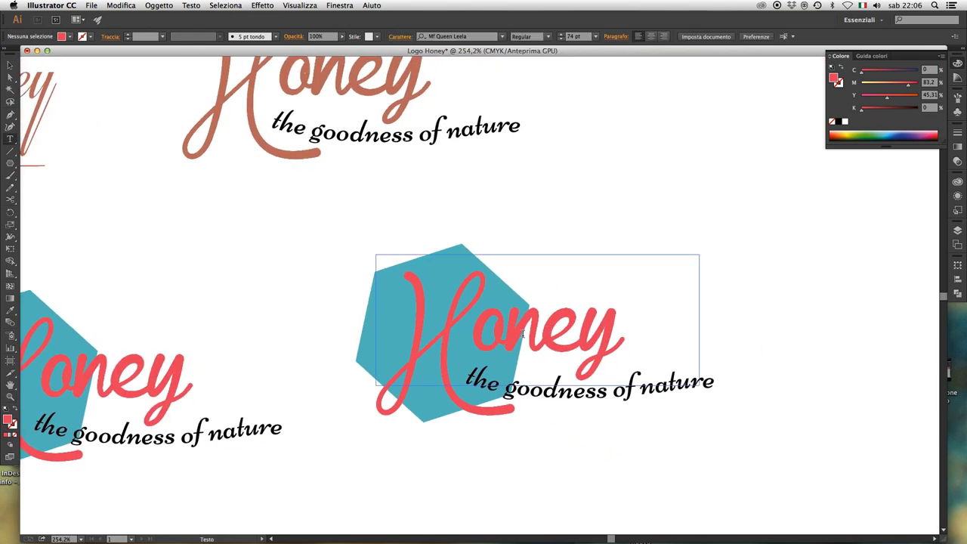
double_click(527, 339)
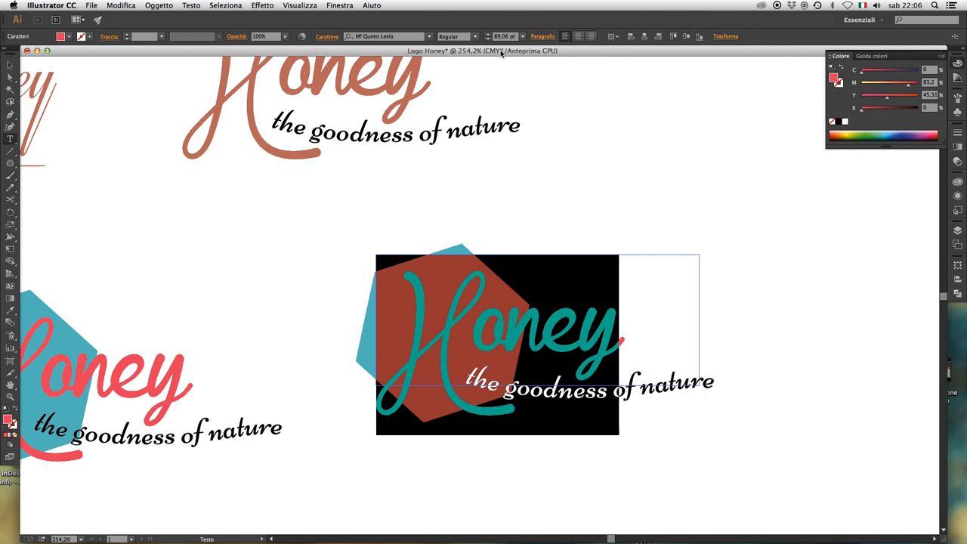
key("super+t")
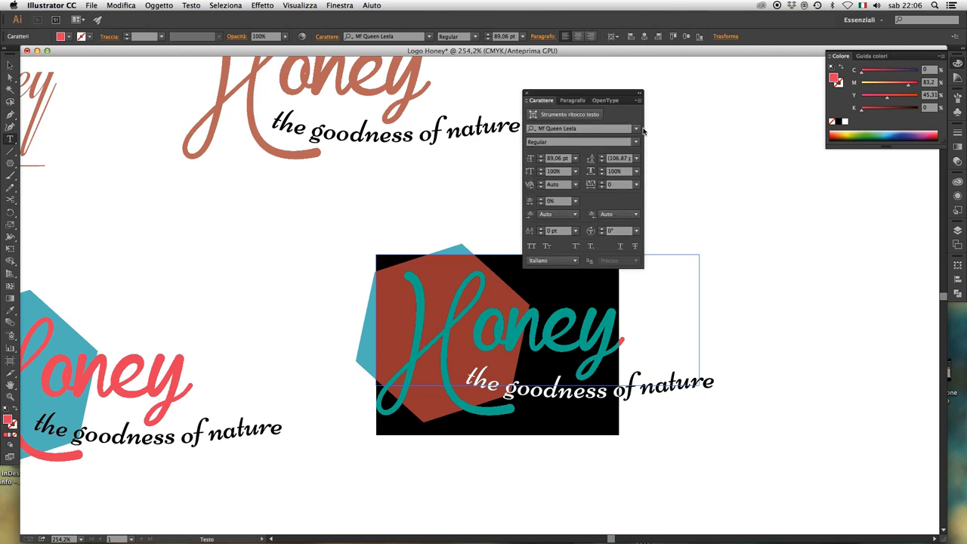
left_click(636, 129)
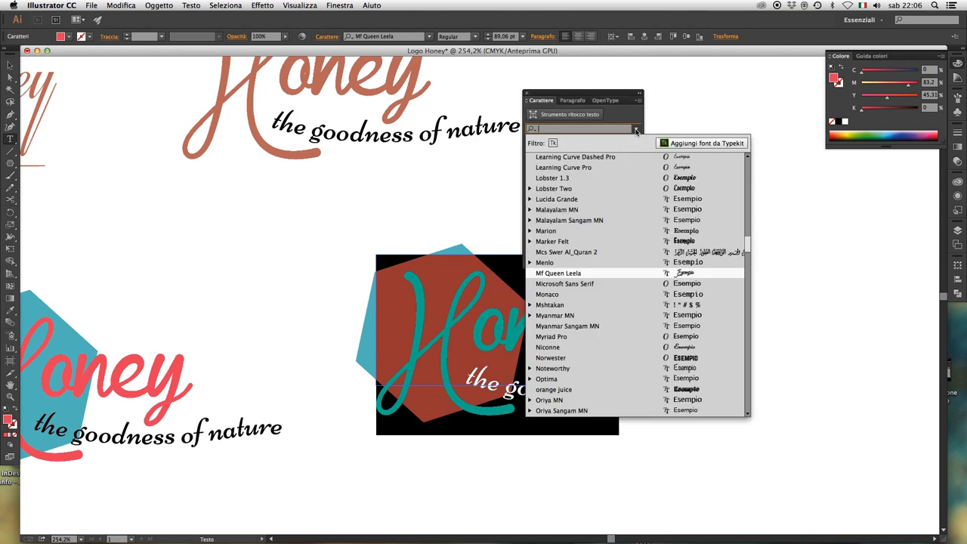
type("b")
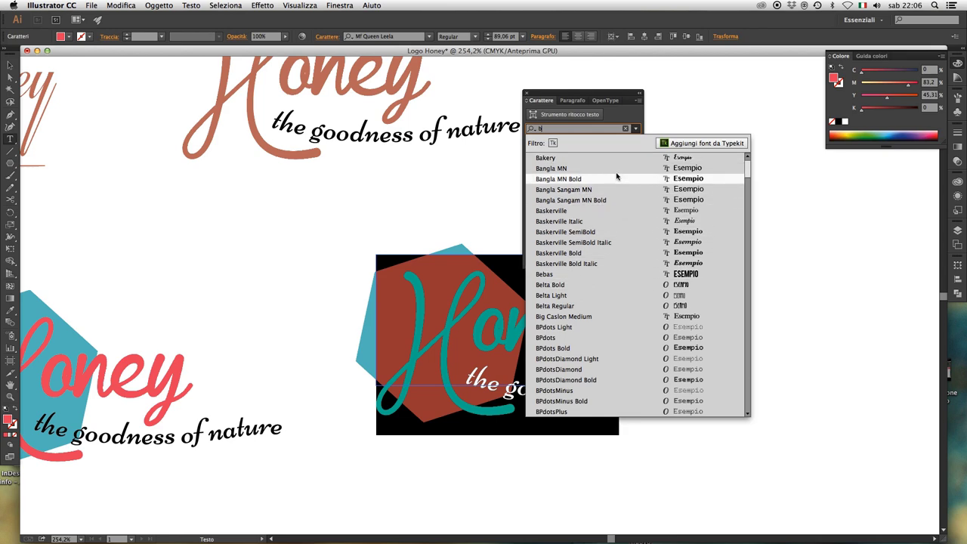
left_click(617, 158)
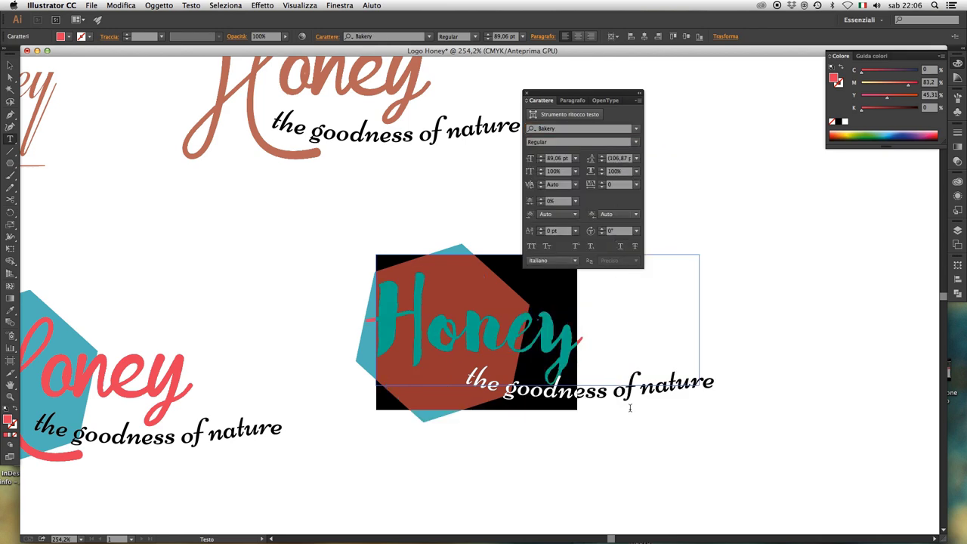
key("Right")
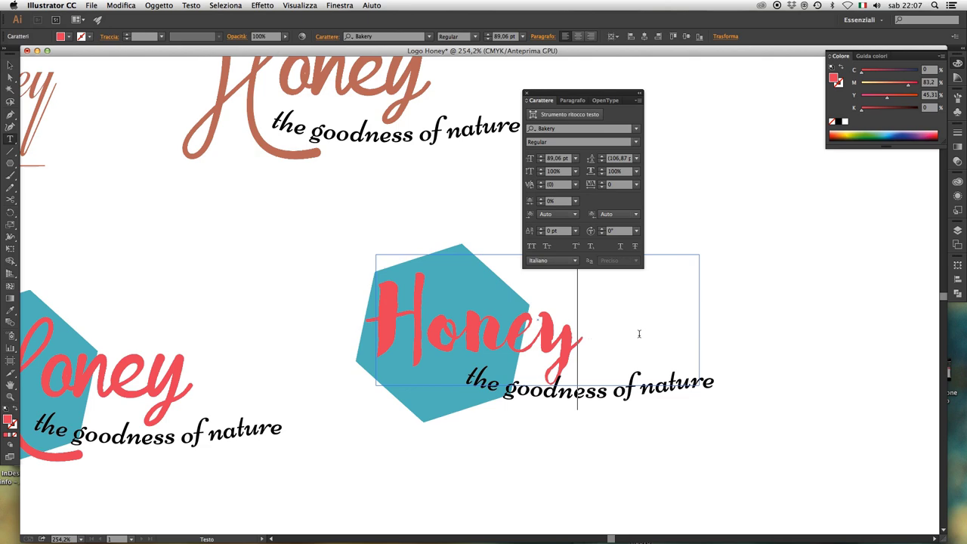
key("Escape")
left_click_drag(375, 256, 592, 389)
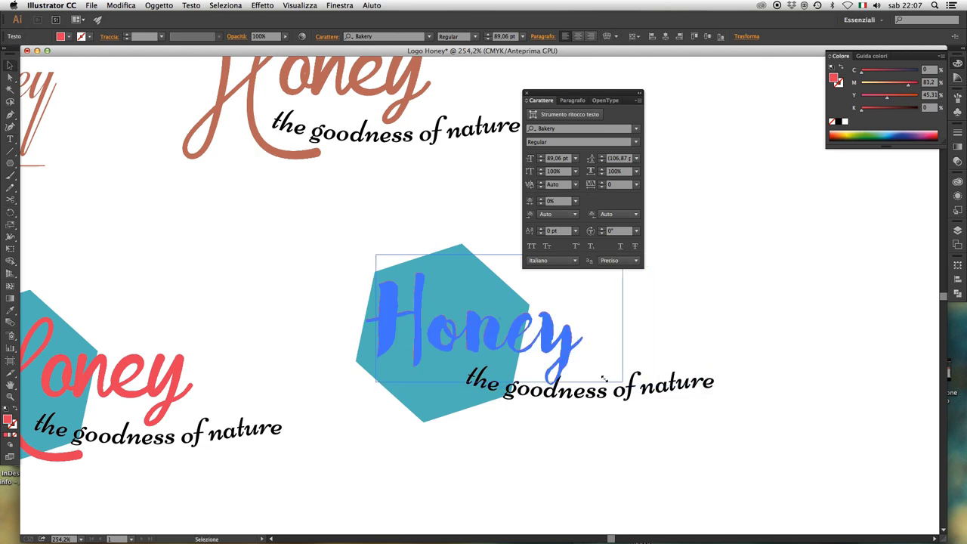
left_click(662, 280)
scroll(642, 378, "up", 3)
scroll(641, 378, "left", 1)
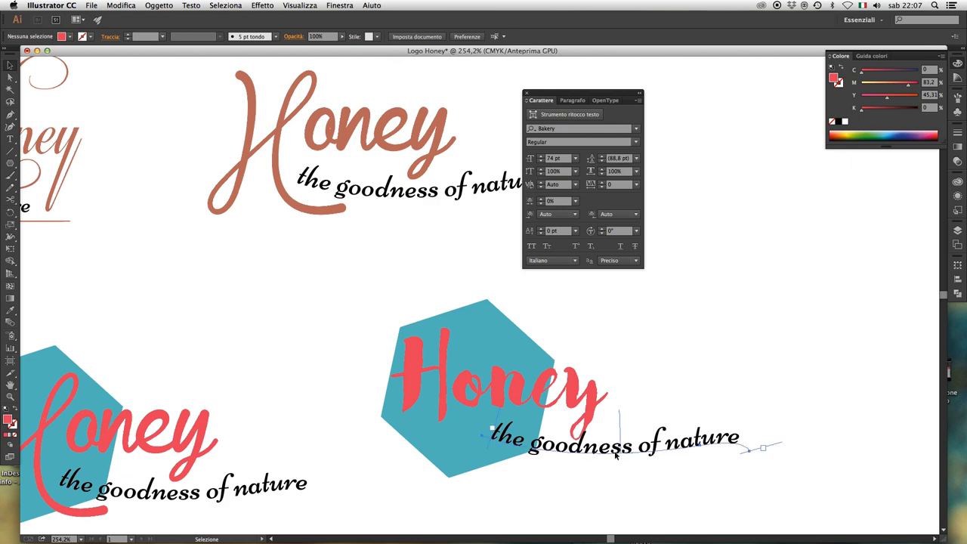
Delete the copy's tagline and zoom out to see all four logos.
left_click(726, 440)
key("Delete")
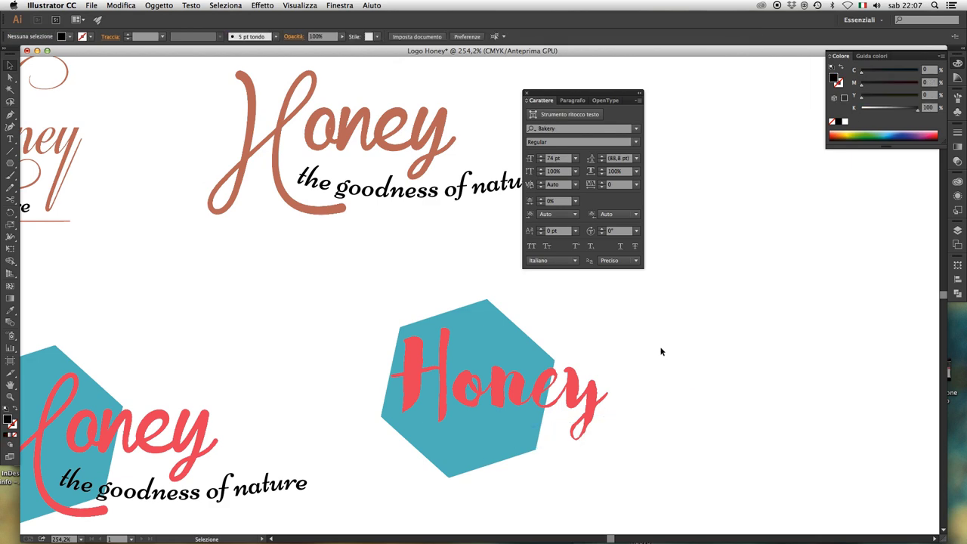
key("z")
left_click(433, 347, "alt")
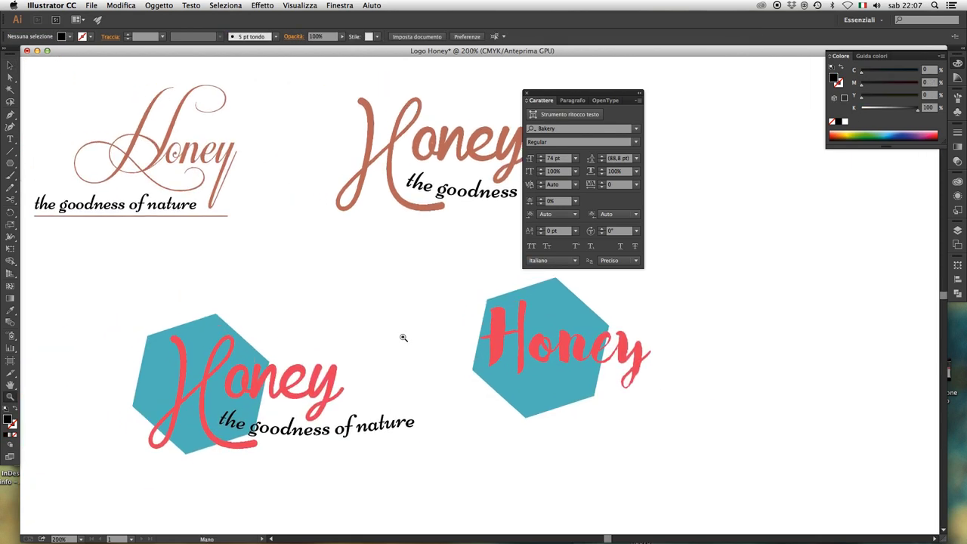
Copy the top-left logo's straight tagline and paste it below Honey on the hexagon.
key("v")
left_click(121, 208)
key("ctrl+c")
key("ctrl+v")
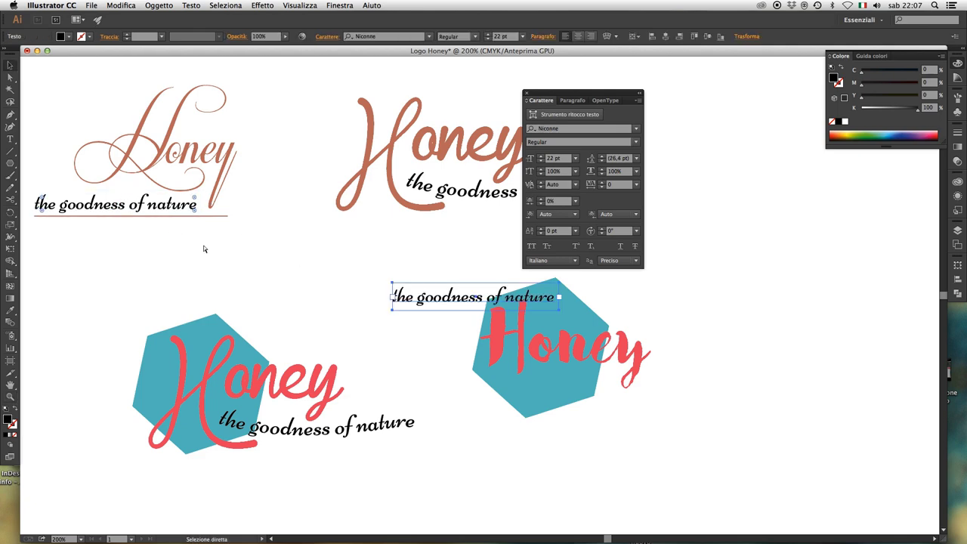
left_click_drag(474, 307, 542, 394)
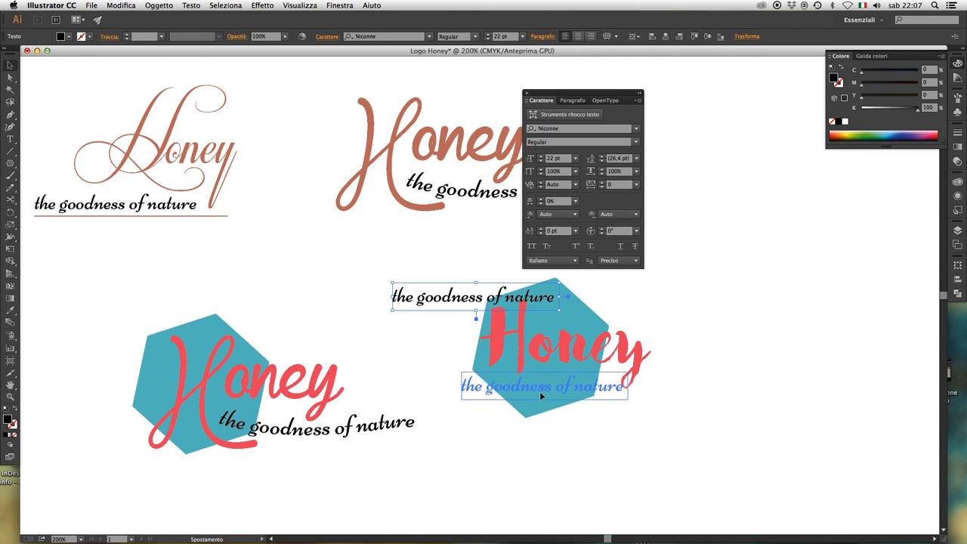
left_click_drag(542, 394, 539, 392)
left_click(649, 394)
scroll(649, 399, "up", 3)
scroll(650, 399, "right", 2)
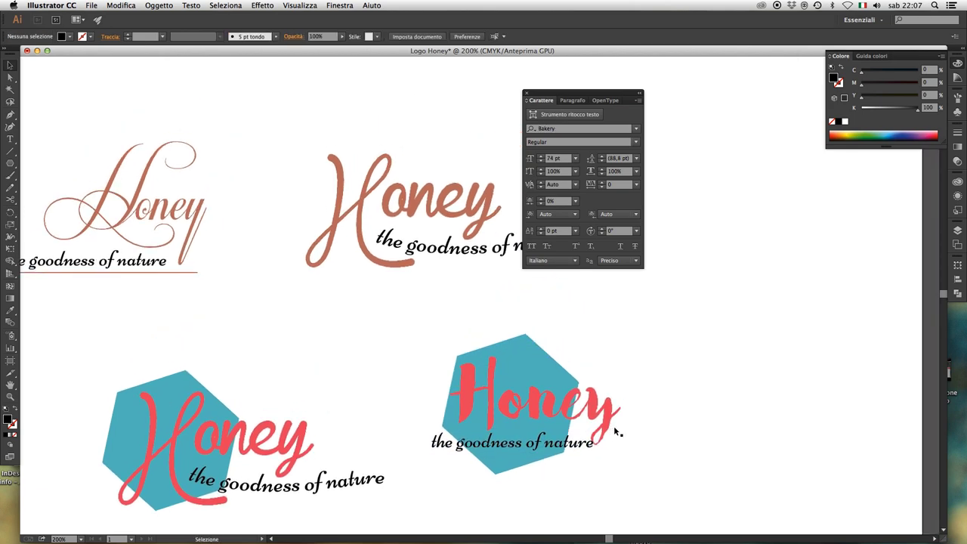
Shift the hexagon and Honey up-right, and move the tagline away to the lower right.
left_click(610, 364)
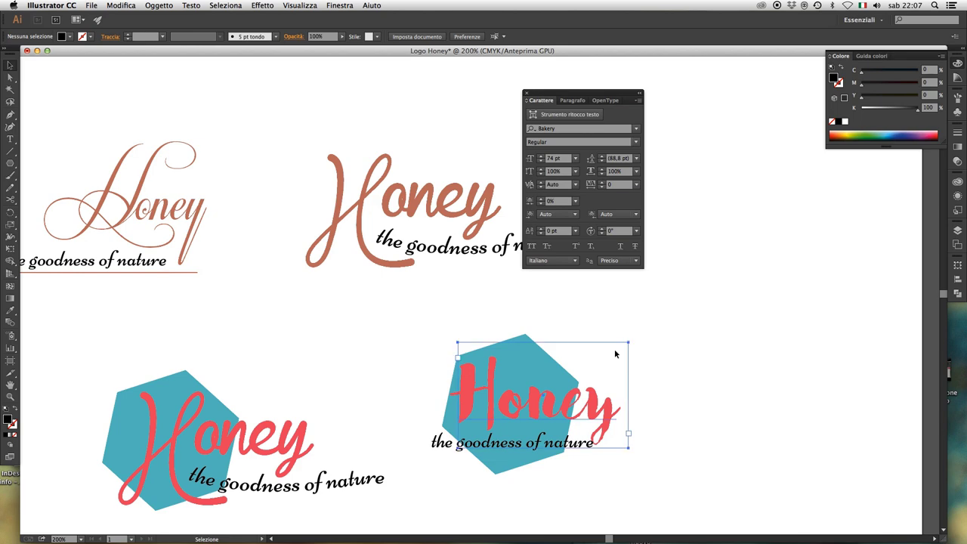
left_click(524, 353)
left_click(565, 411, "shift")
left_click_drag(565, 410, 582, 389)
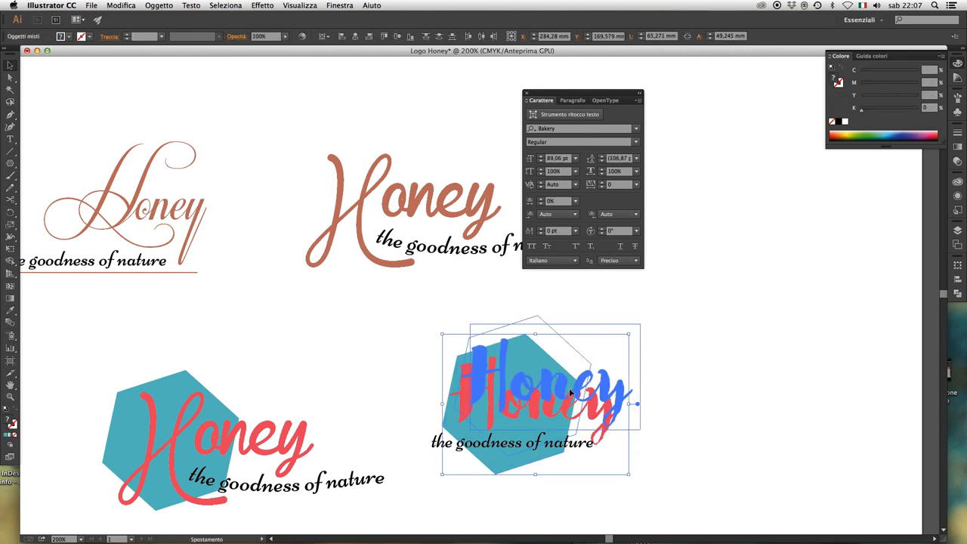
left_click(654, 401)
left_click(533, 449)
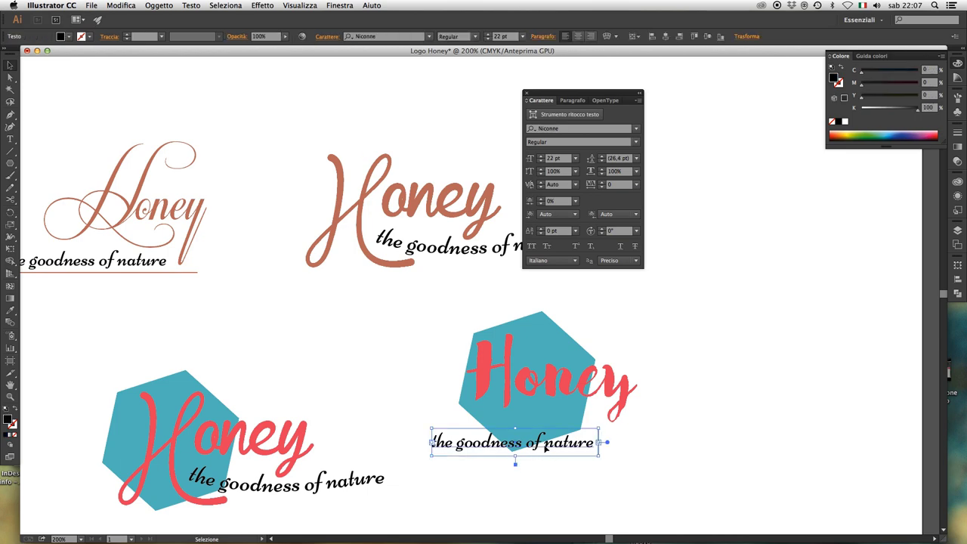
mouse_move(533, 449)
left_mouse_down()
mouse_move(533, 429)
mouse_move(766, 497)
left_mouse_up()
left_click(635, 440)
Rotate the teal hexagon slightly counter-clockwise and shrink it to sit behind the H.
left_click(608, 395)
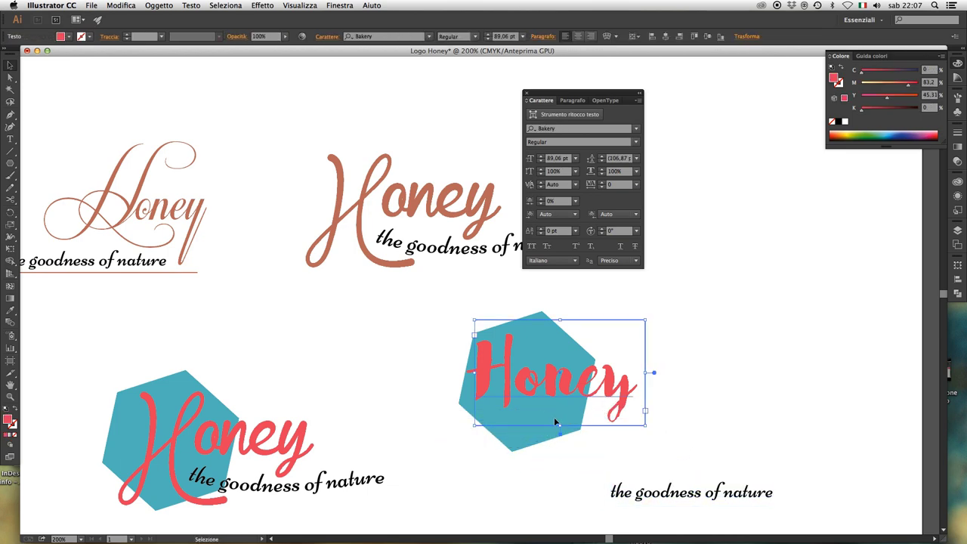
left_click(517, 449)
left_click_drag(567, 468, 597, 458)
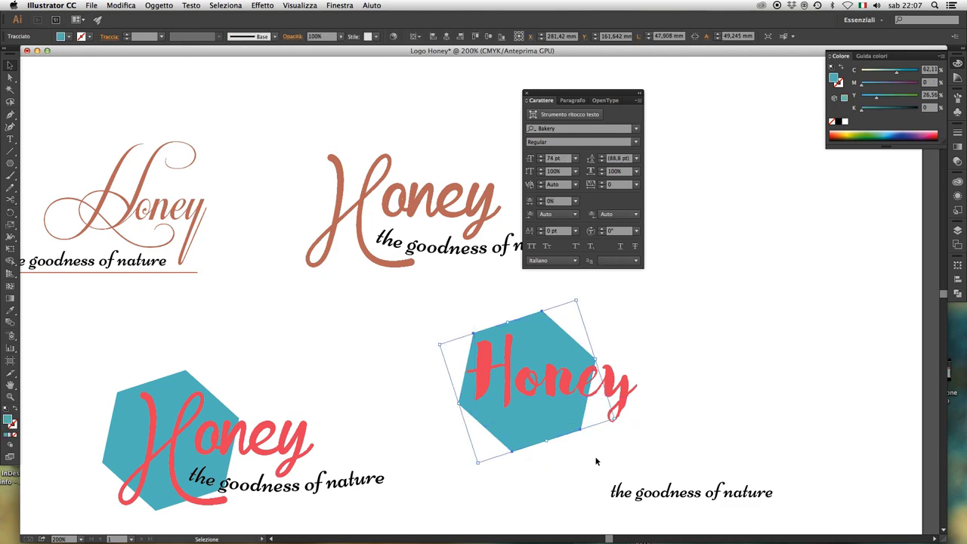
mouse_move(616, 422)
left_mouse_down()
mouse_move(558, 409)
mouse_move(564, 415)
left_mouse_up()
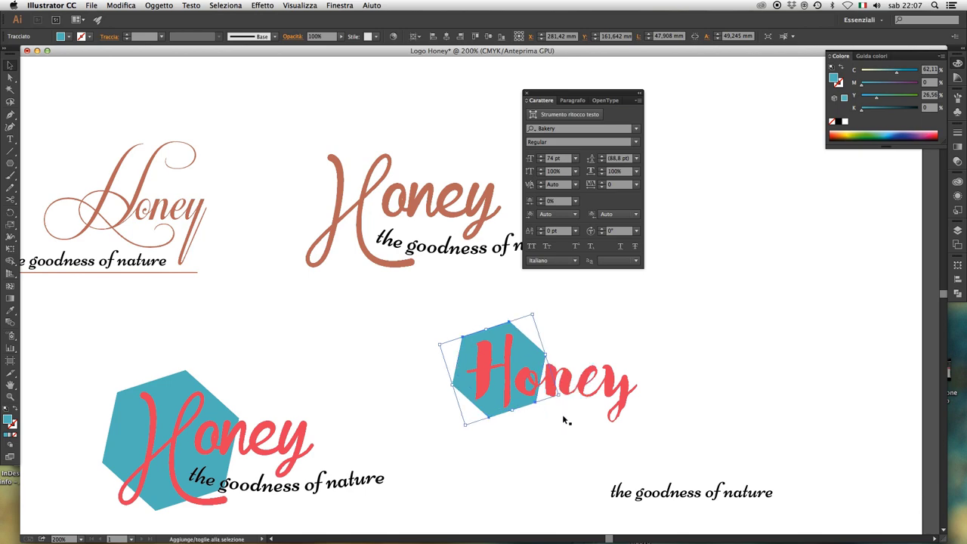
left_click(551, 463)
Nudge the Honey text up two arrow-key steps, then zoom out to see all logos.
left_click(533, 349)
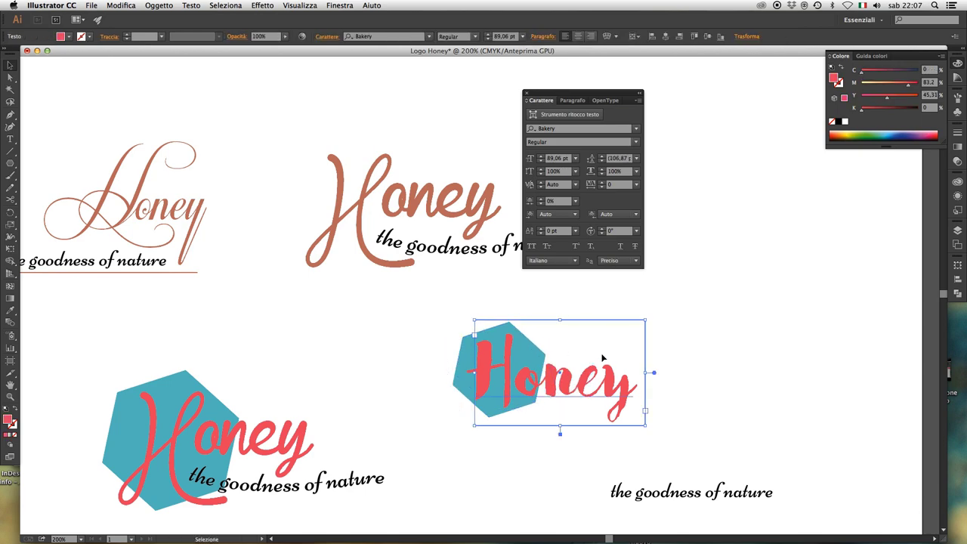
key("Up")
key("Up")
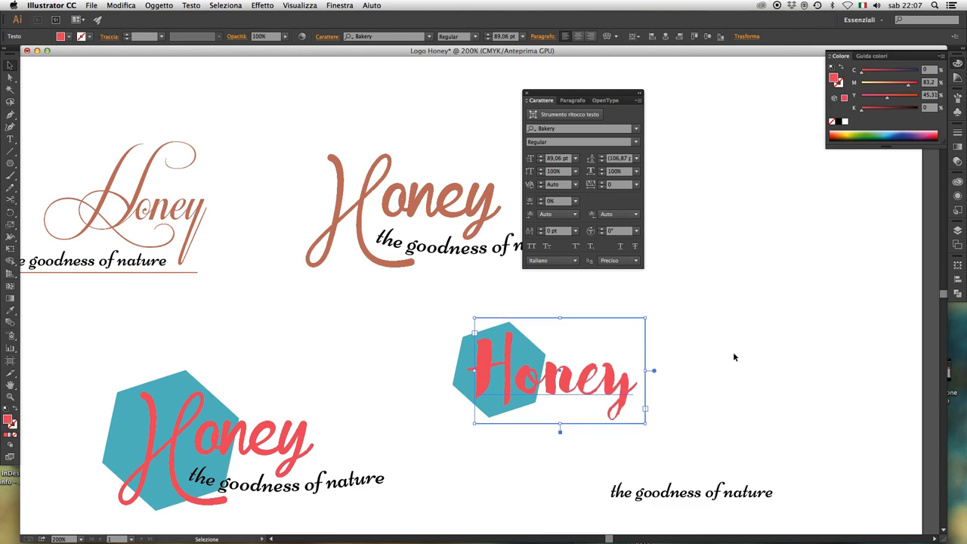
key("Up")
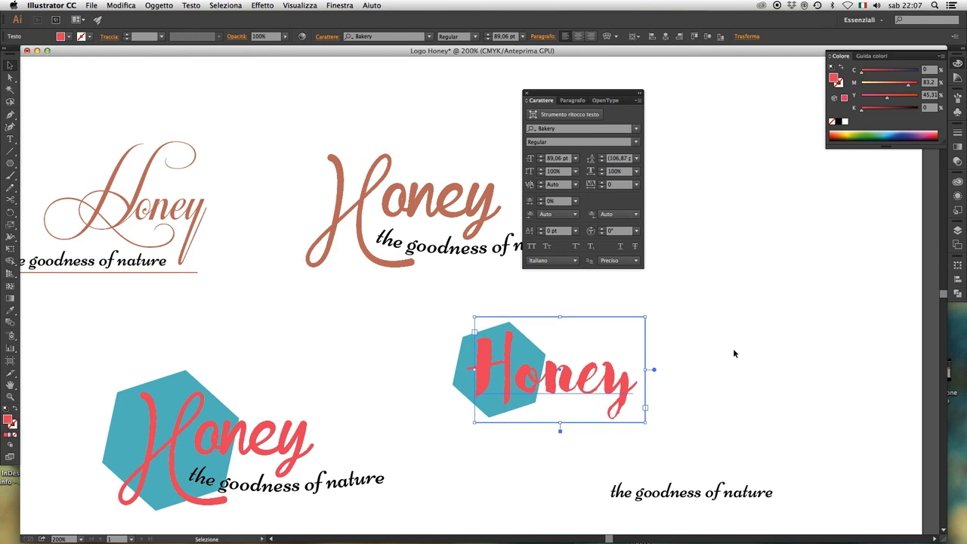
left_click(733, 348)
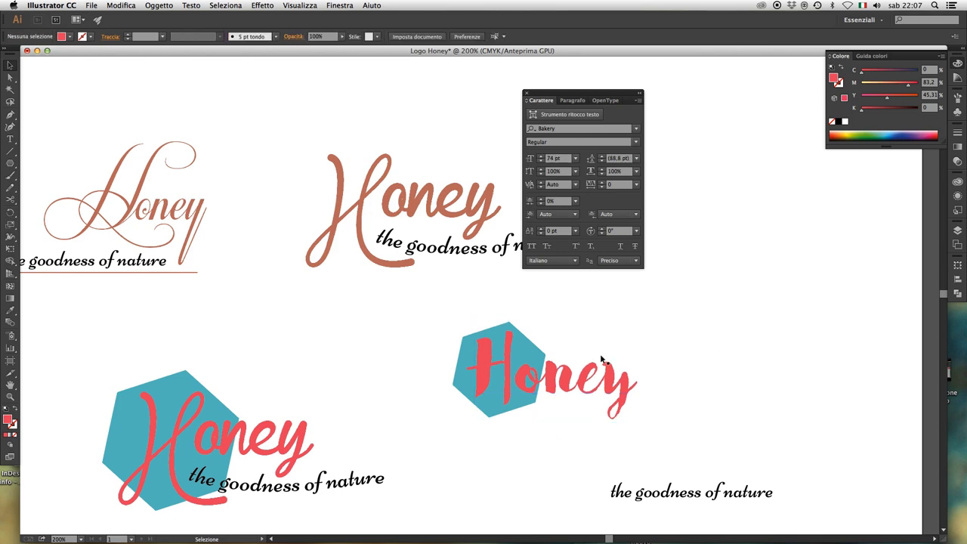
left_click(529, 381, "ctrl+alt")
Place the tagline under the hexagon Honey logo and zoom in on that logo.
left_click_drag(618, 456, 504, 411)
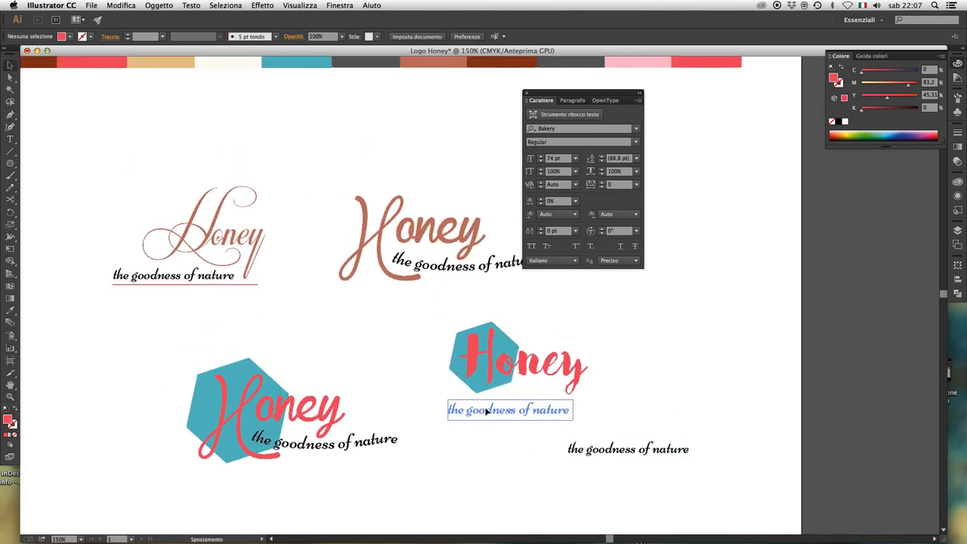
left_click(637, 409)
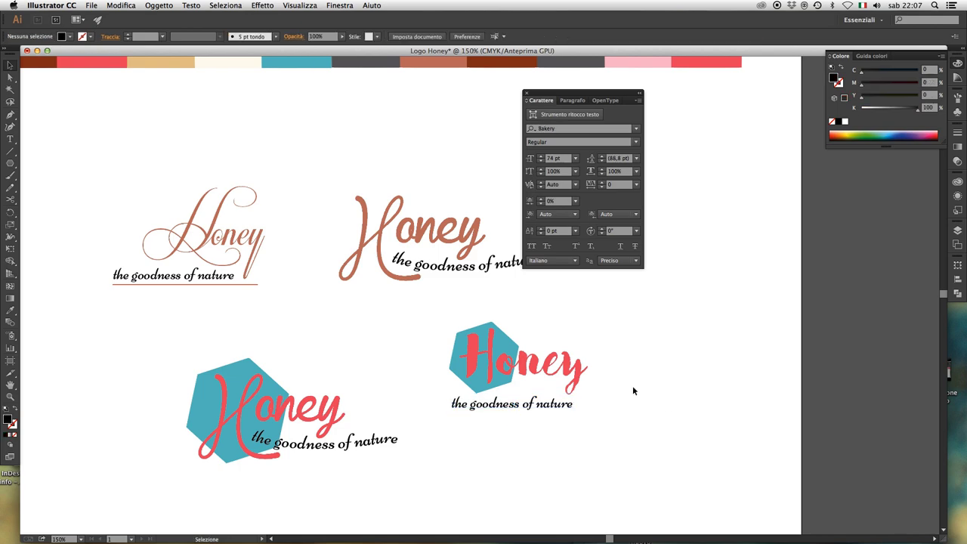
key("z")
left_click_drag(432, 275, 603, 505)
left_click_drag(541, 399, 593, 506)
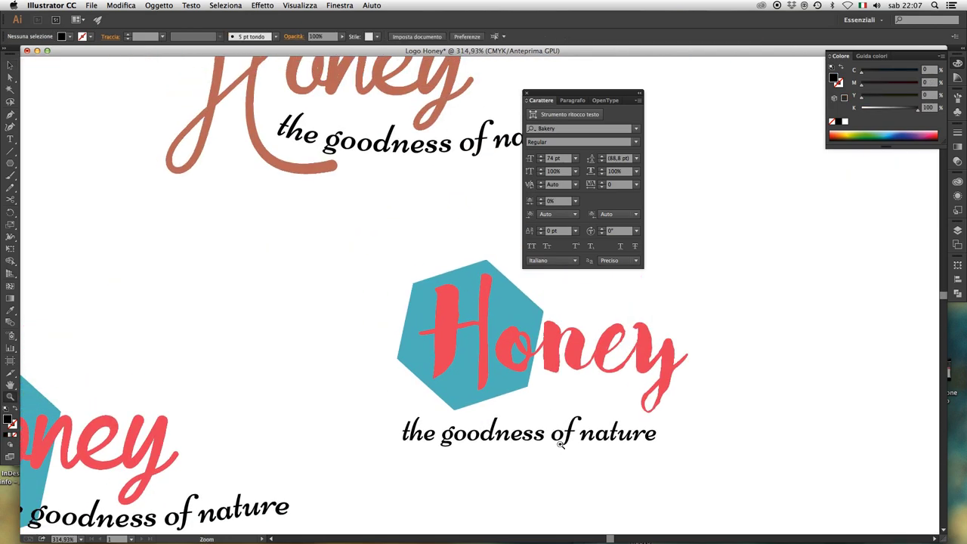
Rotate the tagline counter-clockwise and shift it slightly left beneath Honey.
key("v")
left_click(619, 435)
key("r")
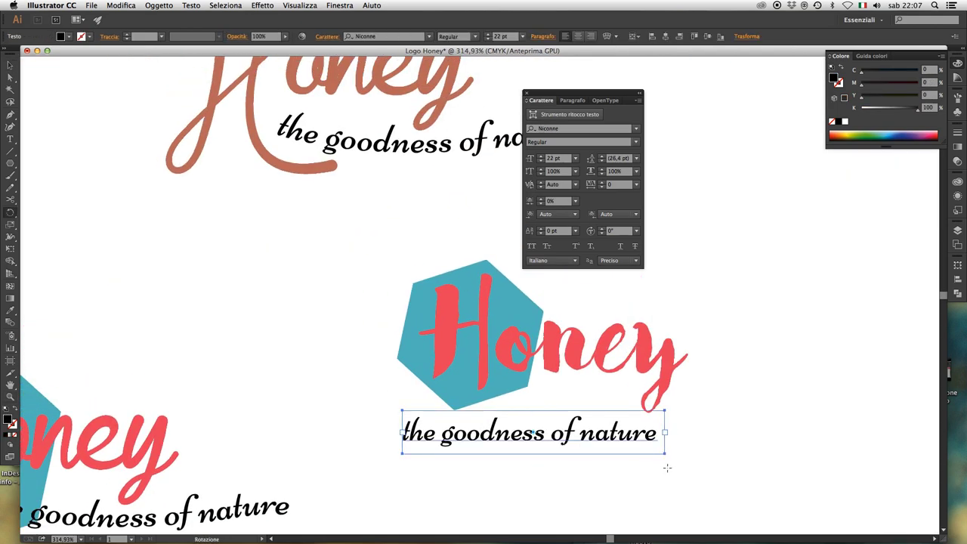
left_click_drag(664, 467, 679, 449)
key("v")
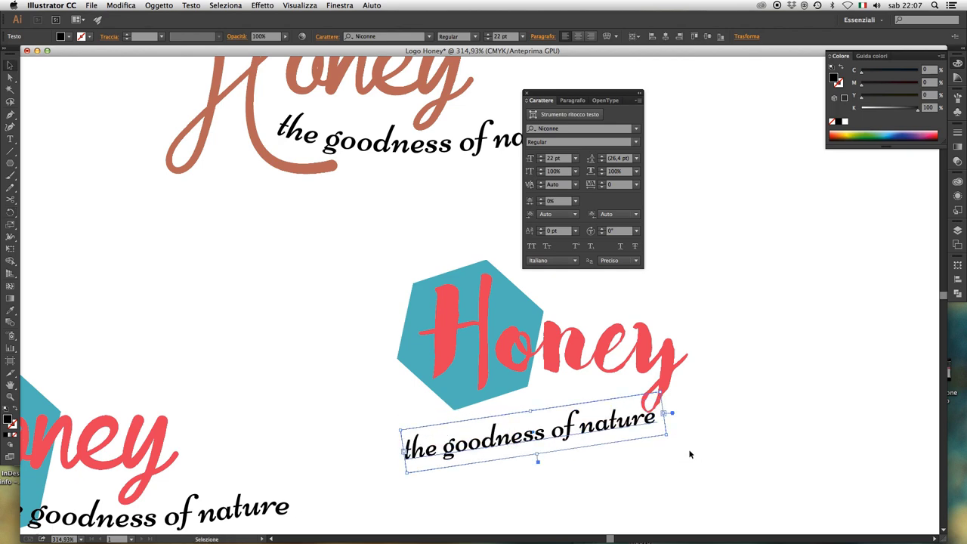
left_click(690, 454)
left_click_drag(627, 424, 604, 415)
left_click(604, 468)
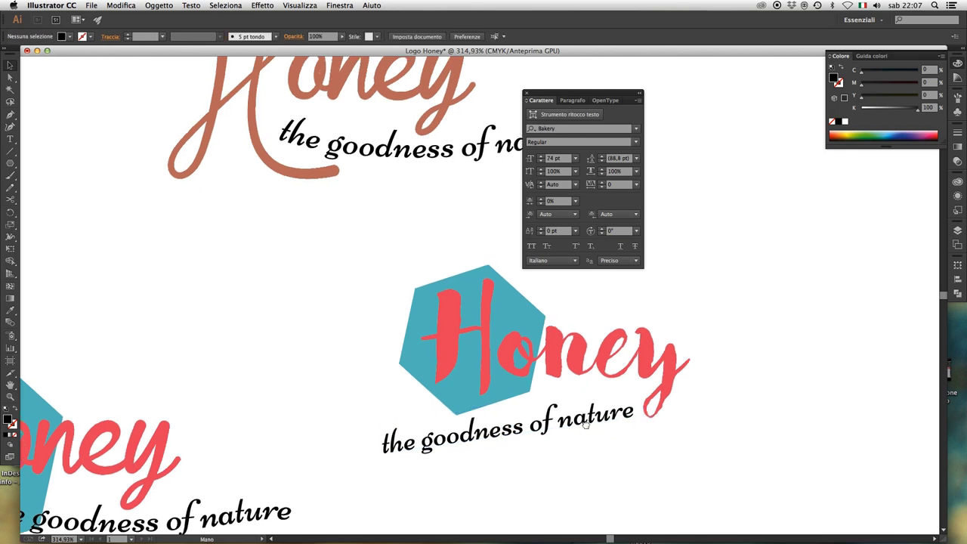
scroll(604, 468, "up", 3)
left_click(599, 487)
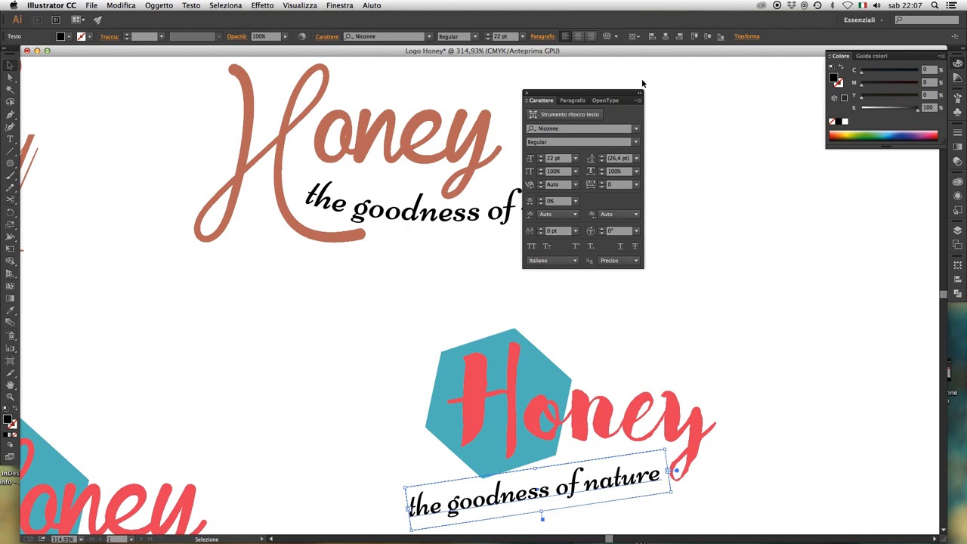
Change the tagline's font family to Snell Roundhand.
left_click(637, 129)
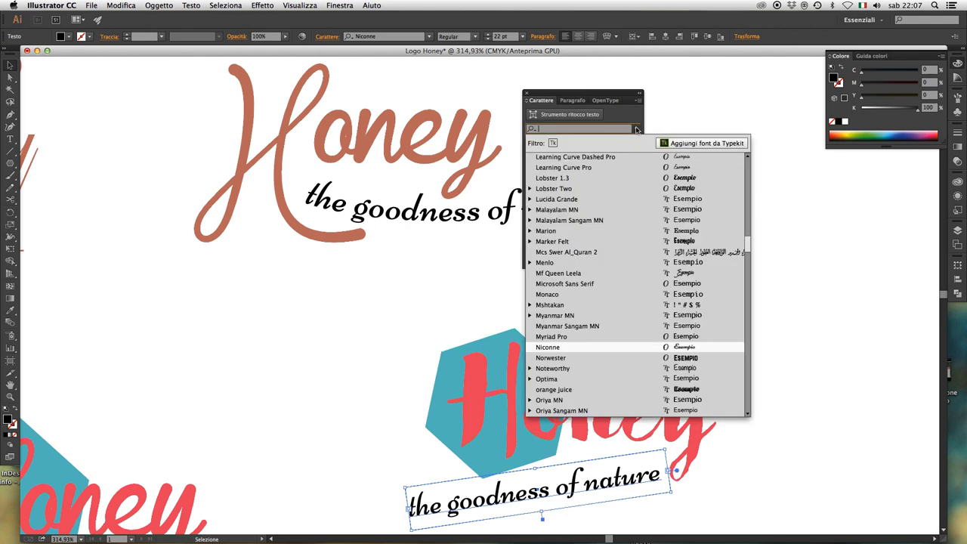
type("s")
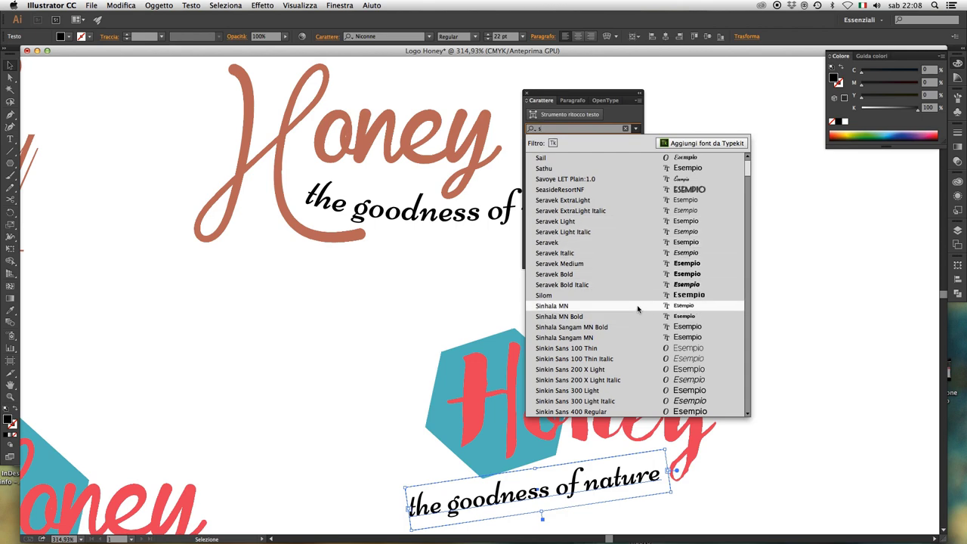
scroll(637, 308, "down", 3)
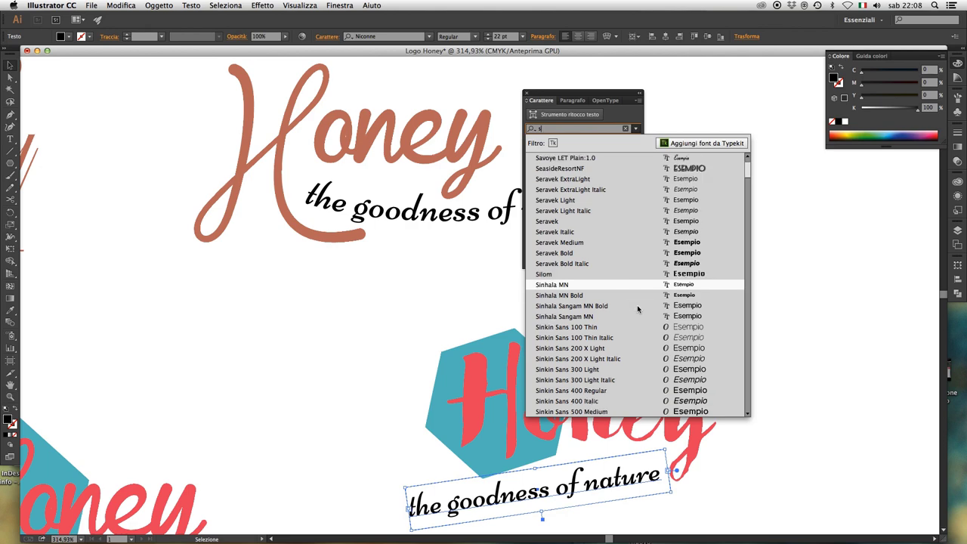
scroll(637, 308, "up", 3)
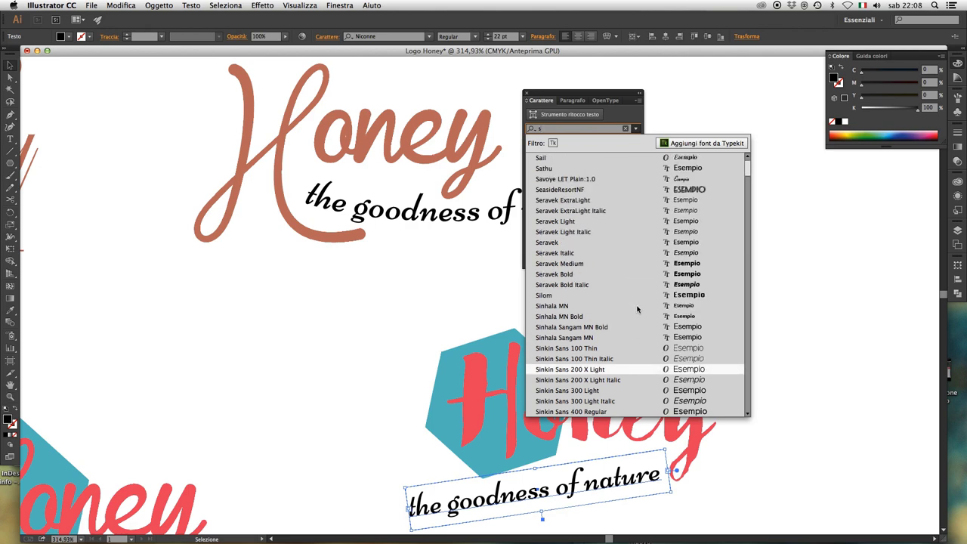
scroll(636, 308, "down", 10)
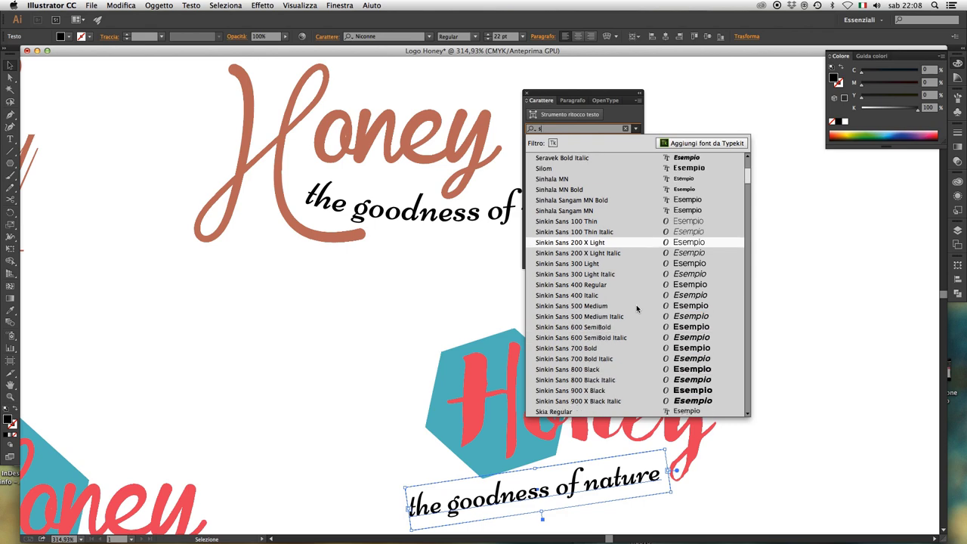
scroll(636, 308, "down", 6)
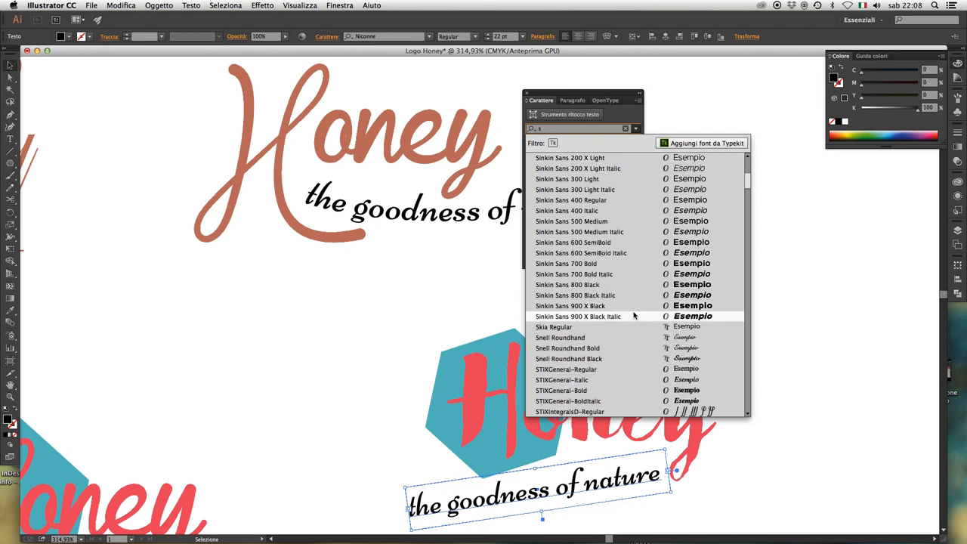
left_click(632, 344)
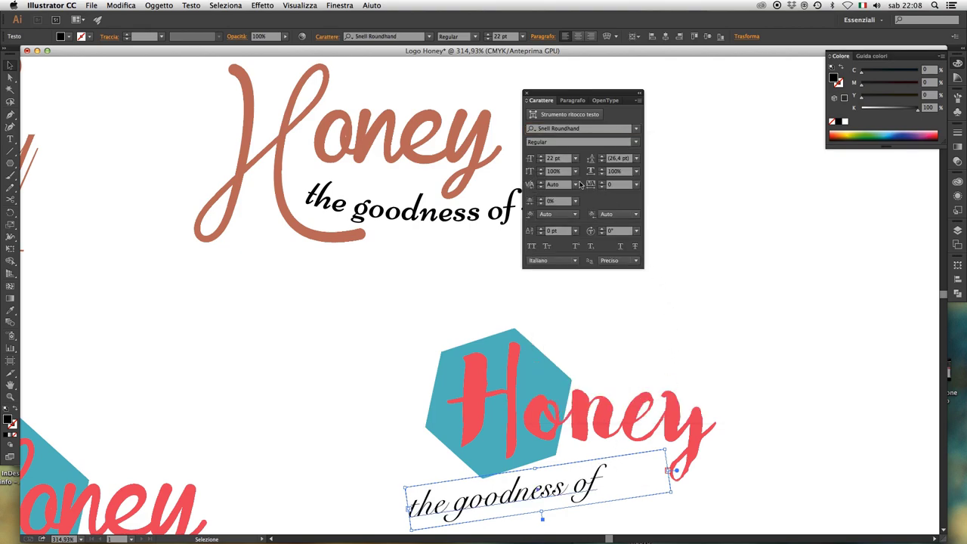
Reduce the tagline's font size to 19 pt.
left_click(539, 161)
left_click(539, 160)
left_click(540, 160)
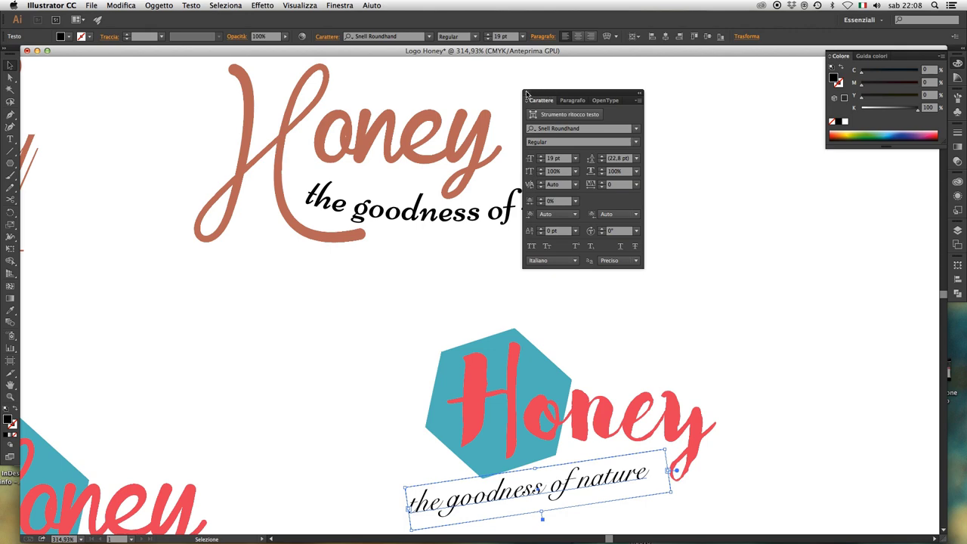
left_click(527, 93)
left_click(594, 167)
Zoom out to all four logos and arrow-nudge the tagline slightly right beneath Honey.
key("z")
left_click(552, 340, "alt")
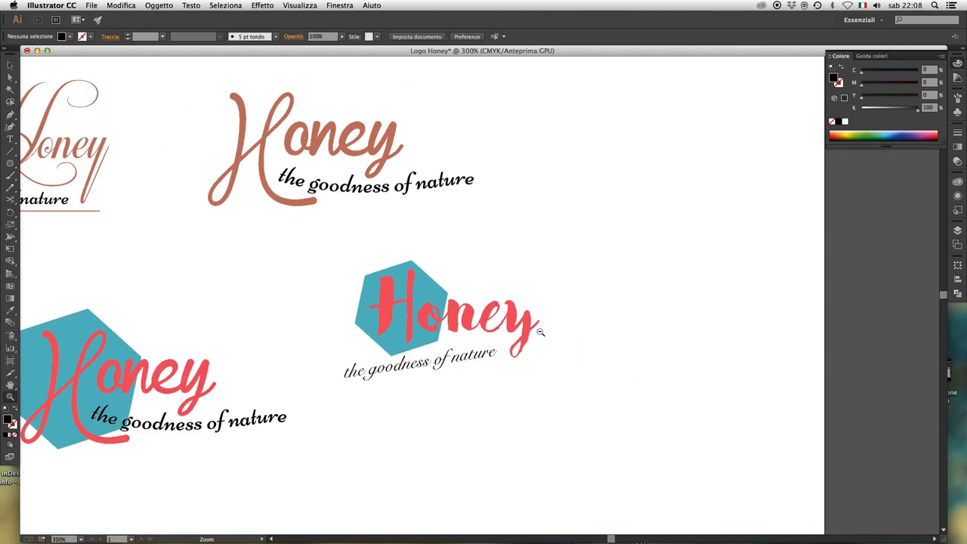
key("v")
left_click(621, 399)
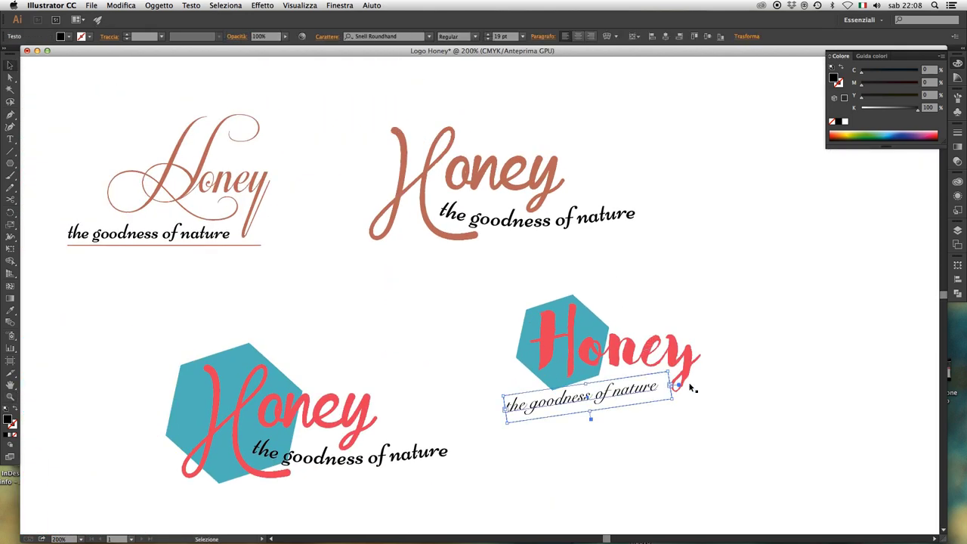
key("Down")
key("Right")
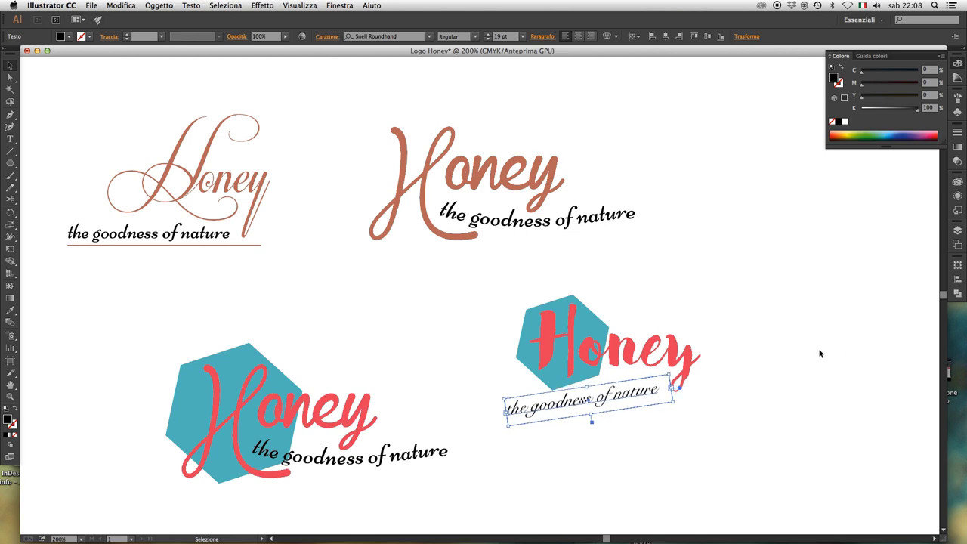
key("Right")
key("Right")
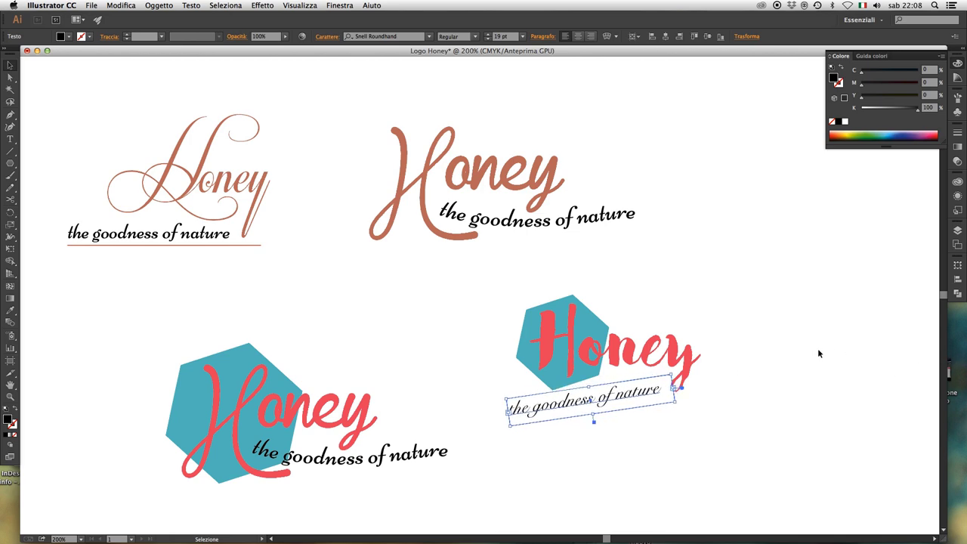
key("Up")
key("Up")
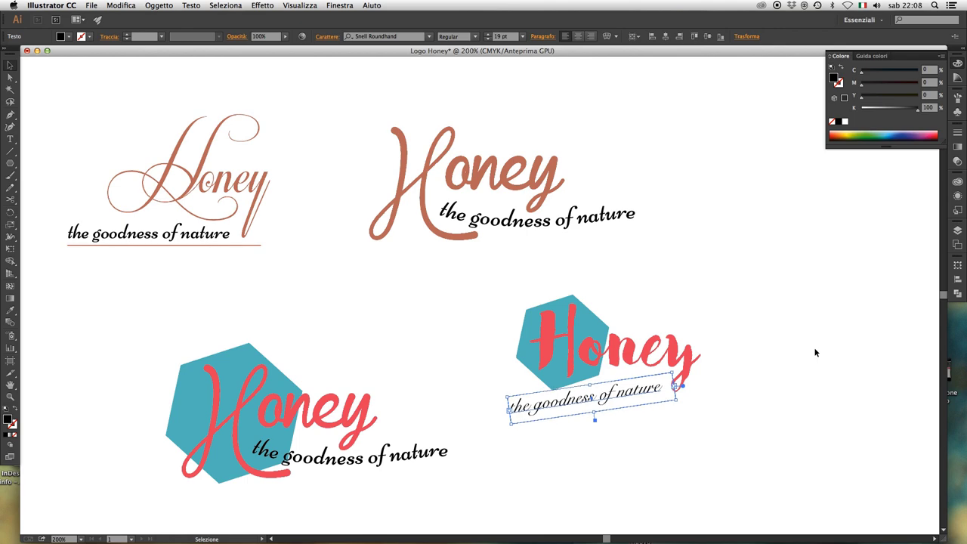
key("Right")
key("Right")
key("Left")
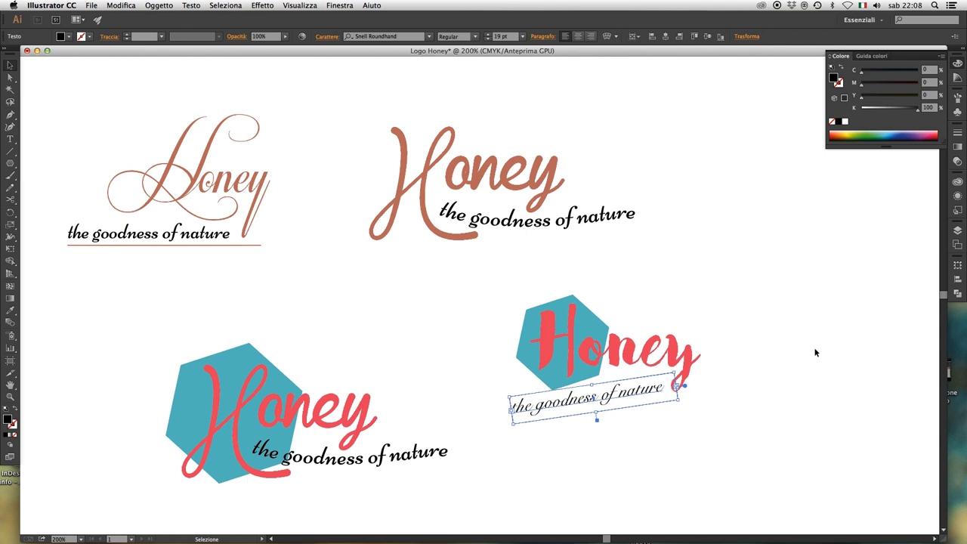
left_click(779, 336)
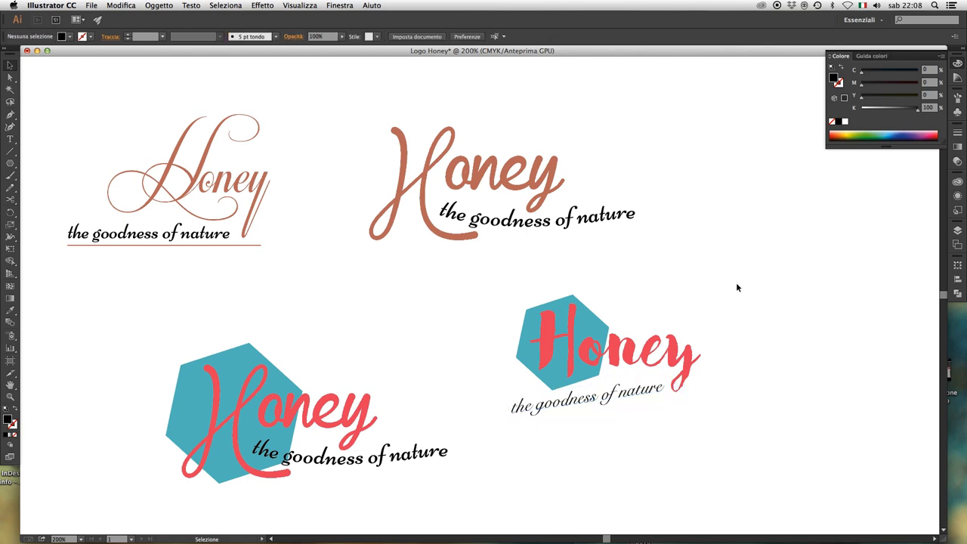
scroll(493, 332, "left", 5)
scroll(493, 332, "up", 2)
key("super+minus")
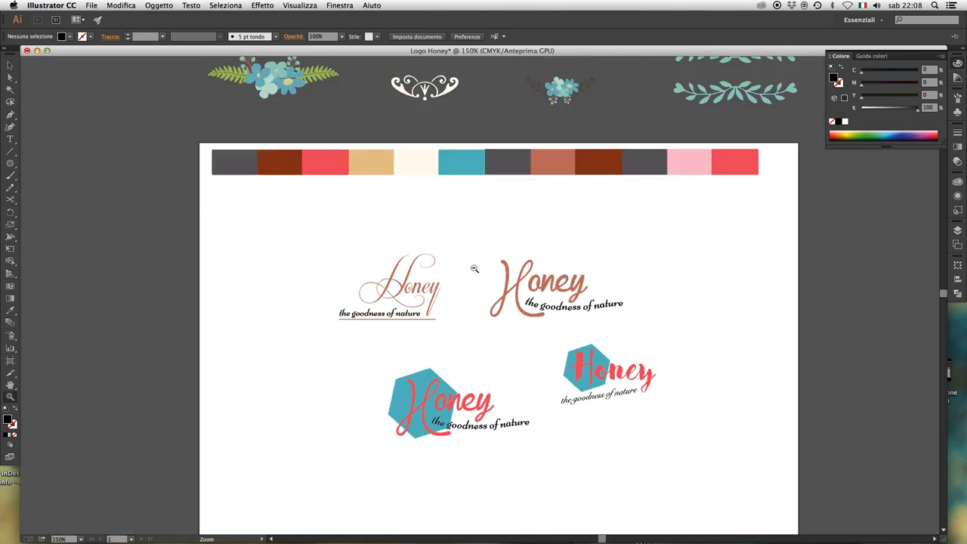
left_click_drag(449, 293, 494, 303)
key("z")
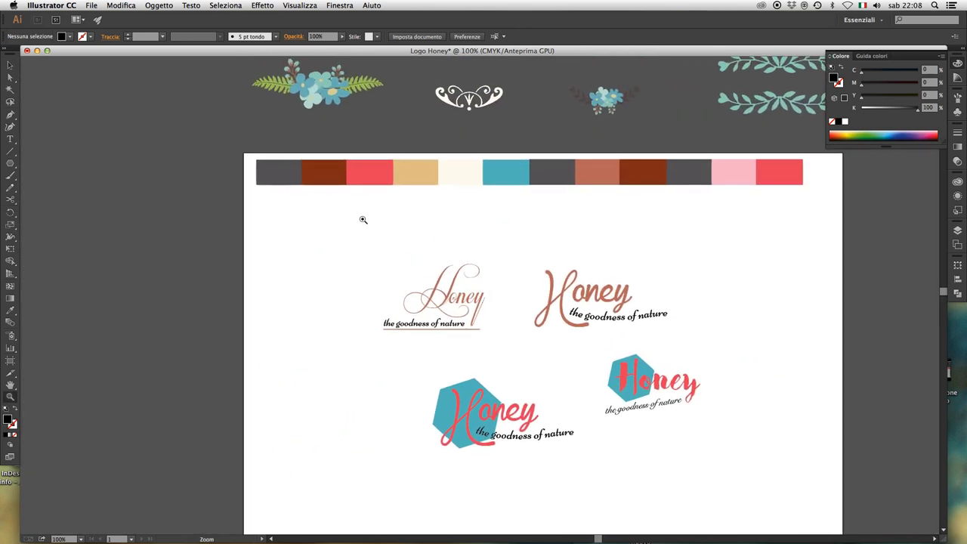
mouse_move(367, 219)
left_mouse_down()
mouse_move(784, 518)
mouse_move(767, 501)
left_mouse_up()
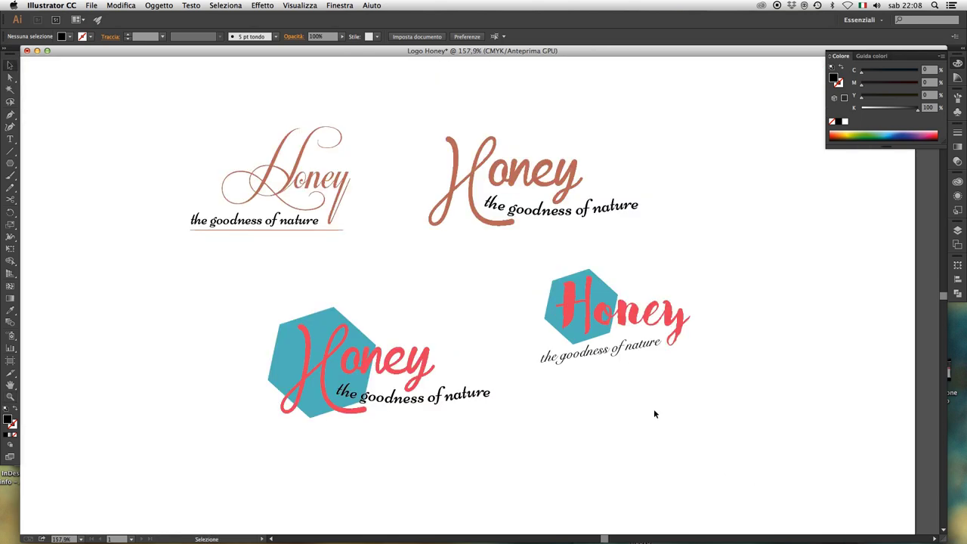
key("h")
left_click_drag(566, 364, 642, 410)
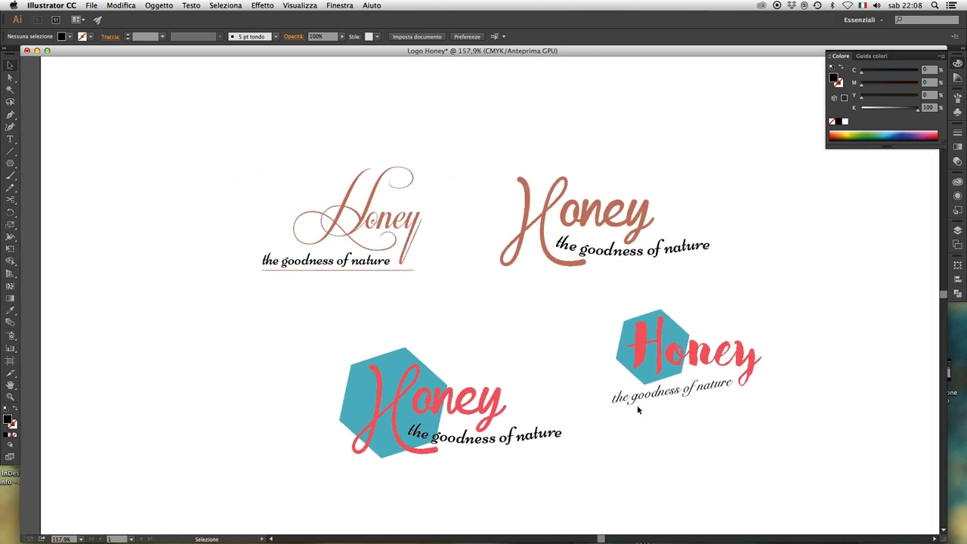
scroll(754, 451, "up", 2)
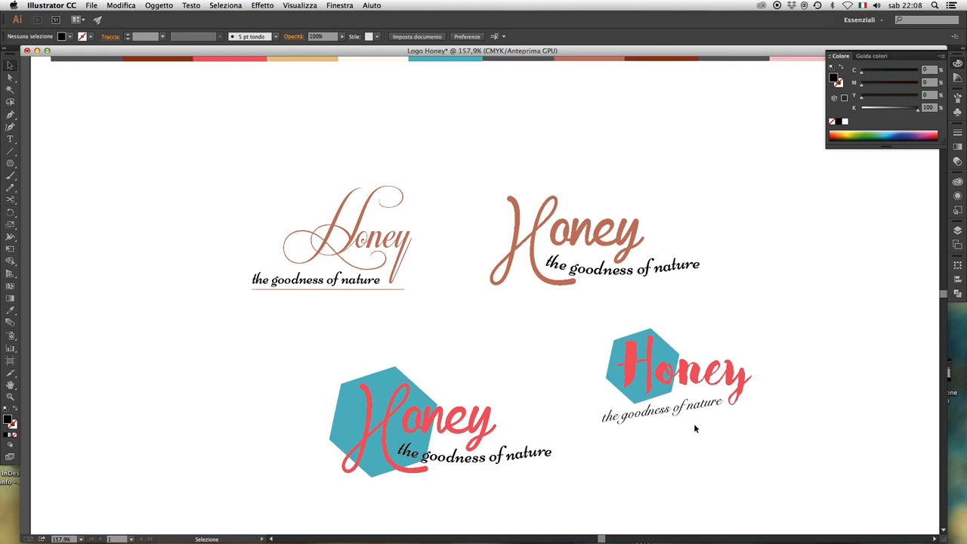
left_click_drag(644, 377, 670, 368)
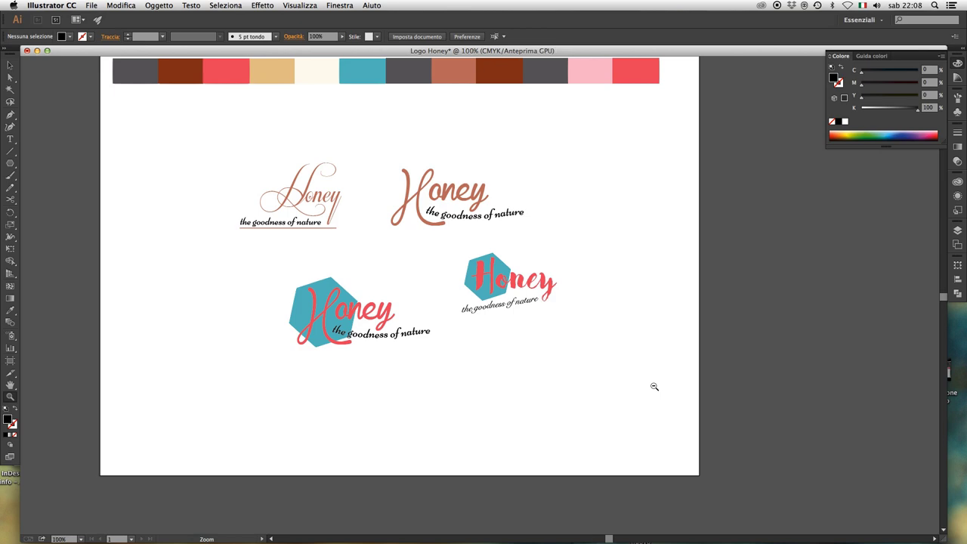
key("ctrl+minus")
key("ctrl+minus")
key("ctrl+minus")
left_click_drag(476, 293, 648, 375)
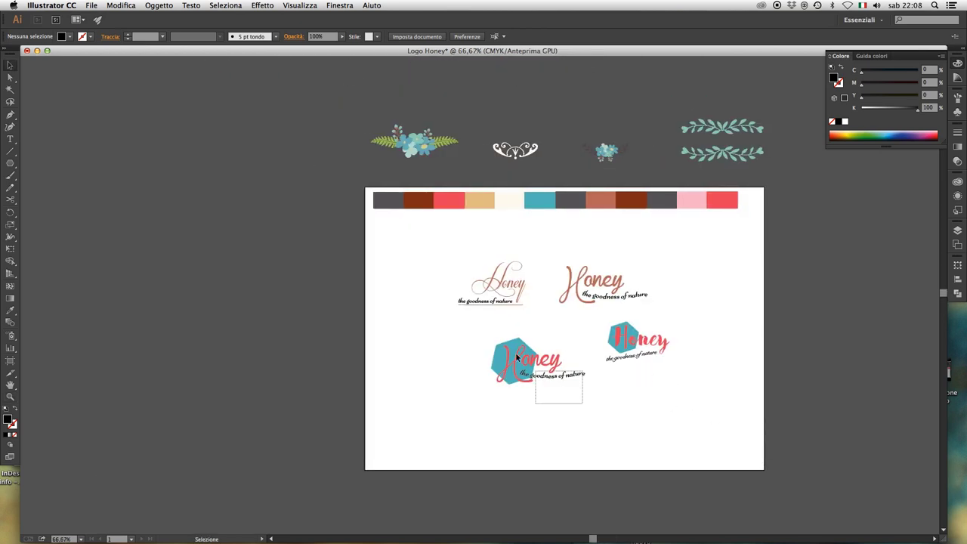
Shrink the teal hexagon script logo slightly and move it up and left.
left_click_drag(584, 404, 500, 345)
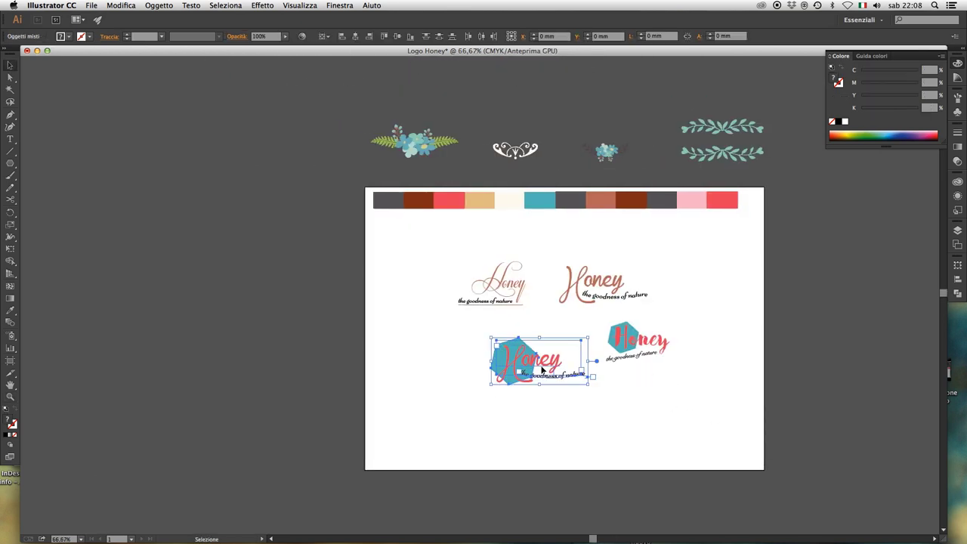
left_click_drag(589, 386, 495, 338)
left_click(586, 403)
left_click(693, 389)
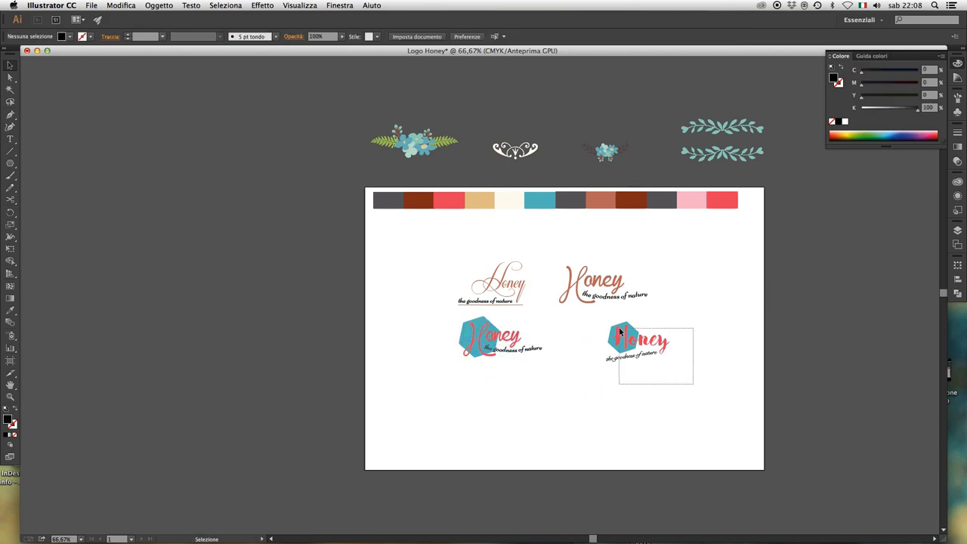
Duplicate the bold Honey hexagon logo lower down and zoom in on the copy.
mouse_move(694, 389)
left_mouse_down()
mouse_move(621, 326)
mouse_move(586, 400)
mouse_move(616, 429)
left_mouse_up()
key("a")
key("v")
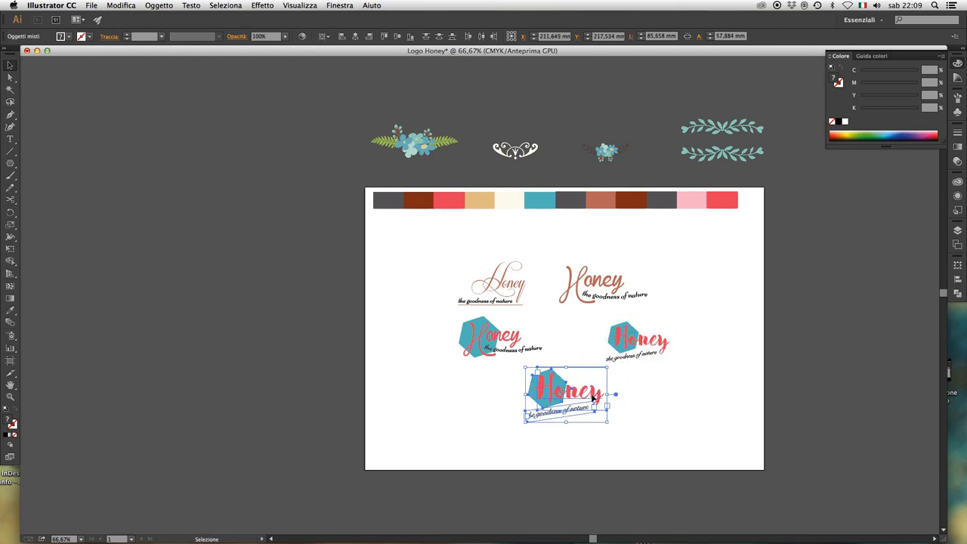
left_click(672, 402)
key("z")
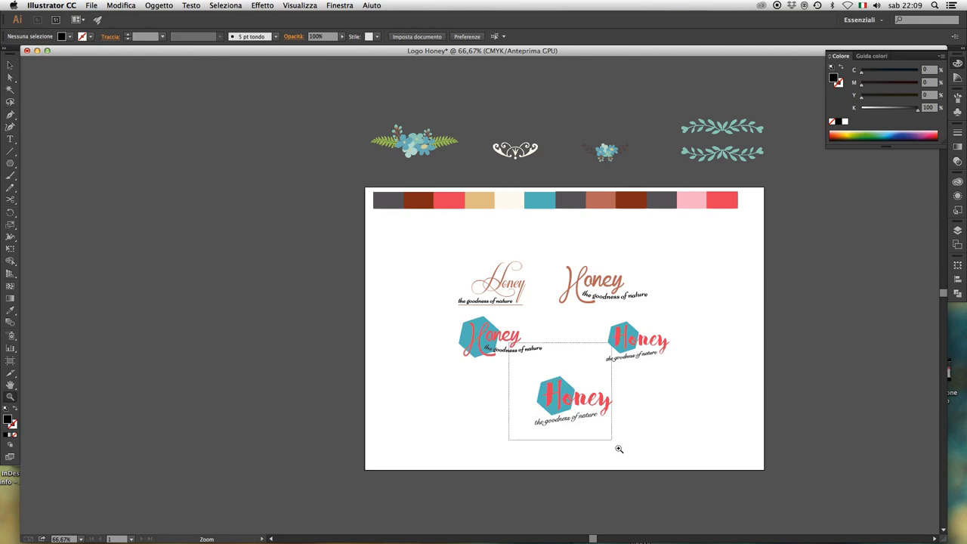
left_click_drag(508, 344, 621, 446)
key("v")
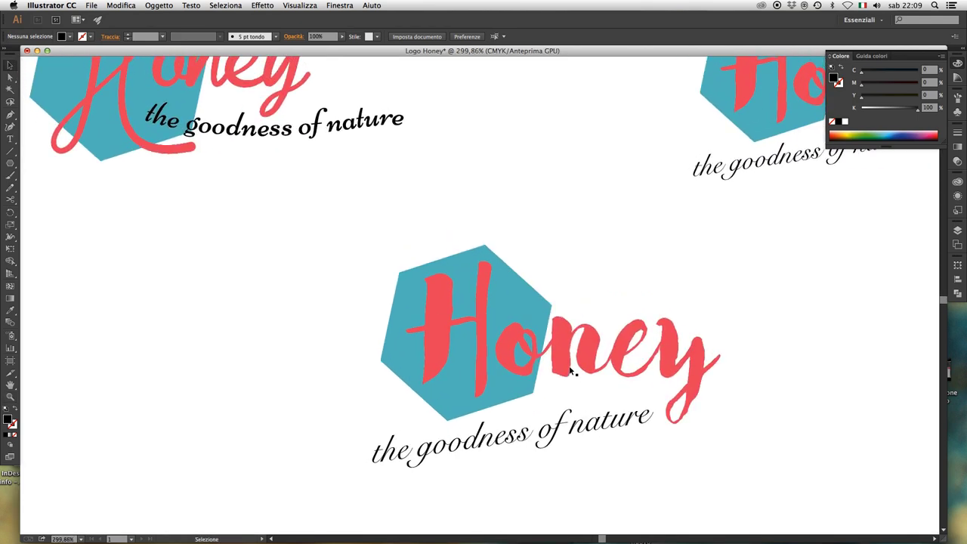
Expand the bottom logo's Honey text via Oggetto > Espandi with Oggetto and Riempimento checked.
key("a")
left_click(569, 372)
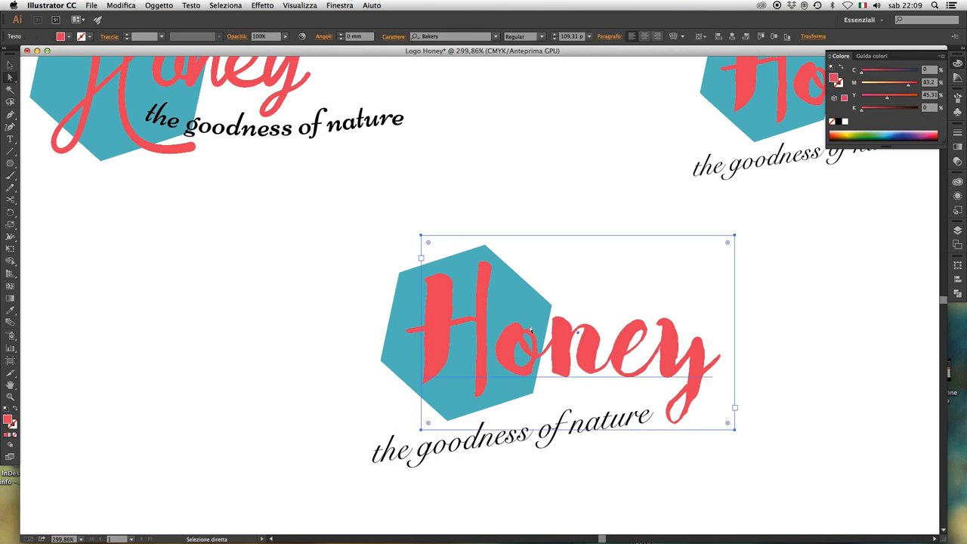
left_click(160, 6)
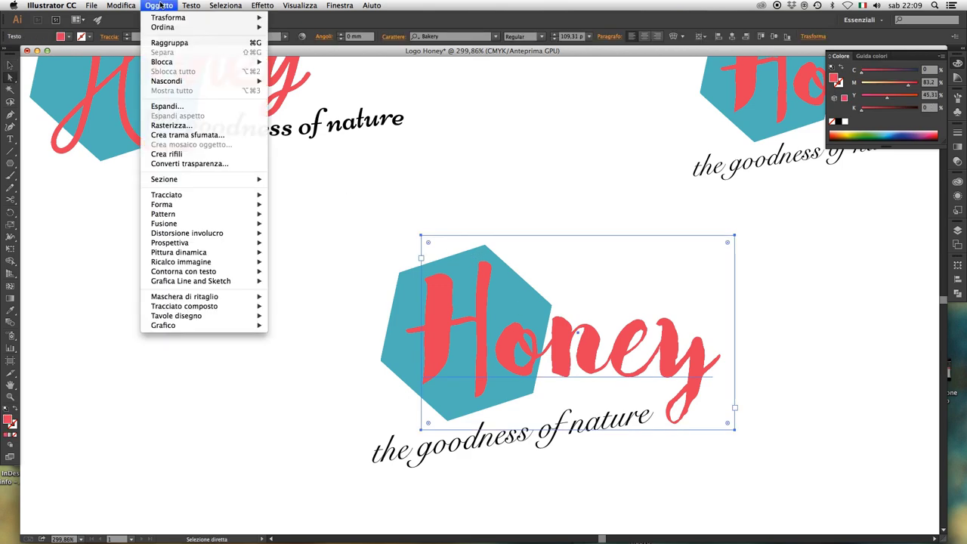
left_click(174, 110)
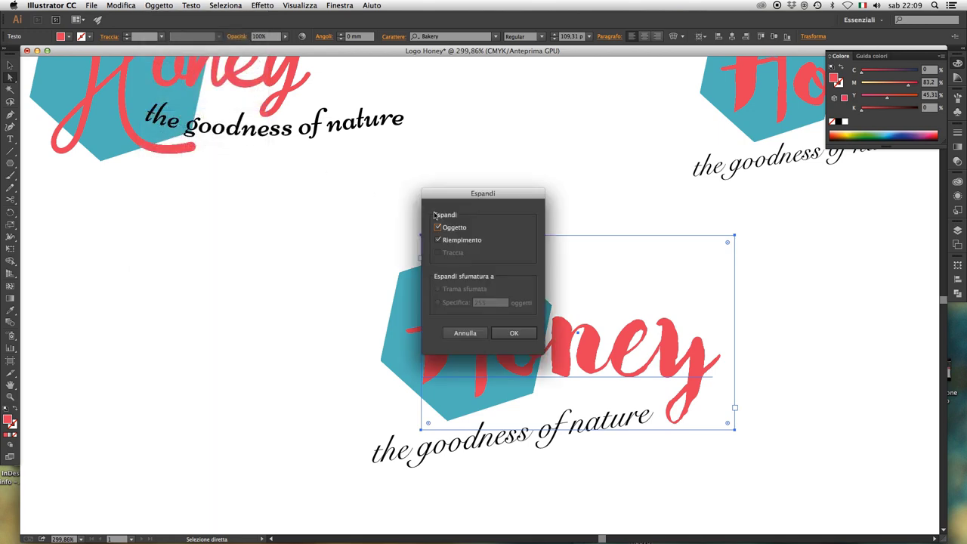
left_click(517, 333)
left_click(510, 180)
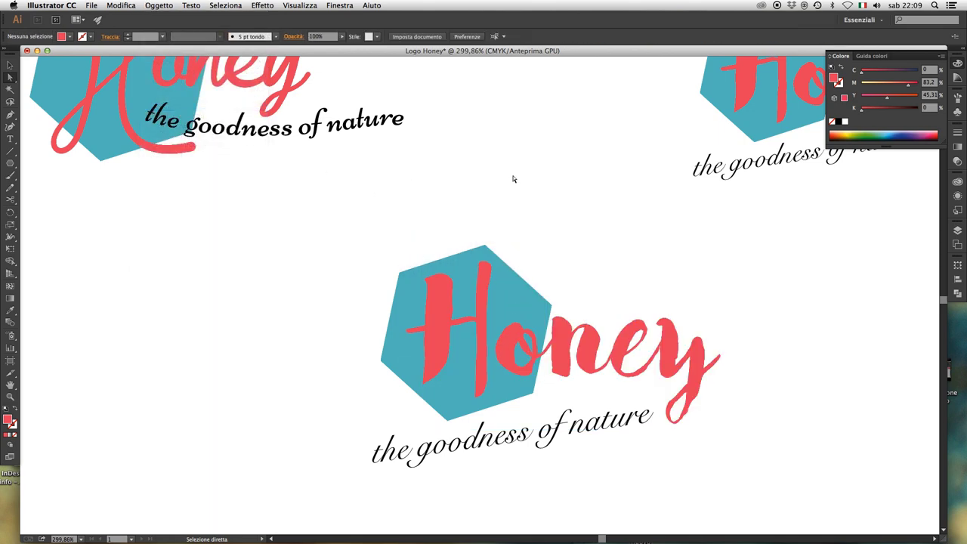
Draw a rectangle right of the bottom logo and fill it with the hexagon's teal.
key("v")
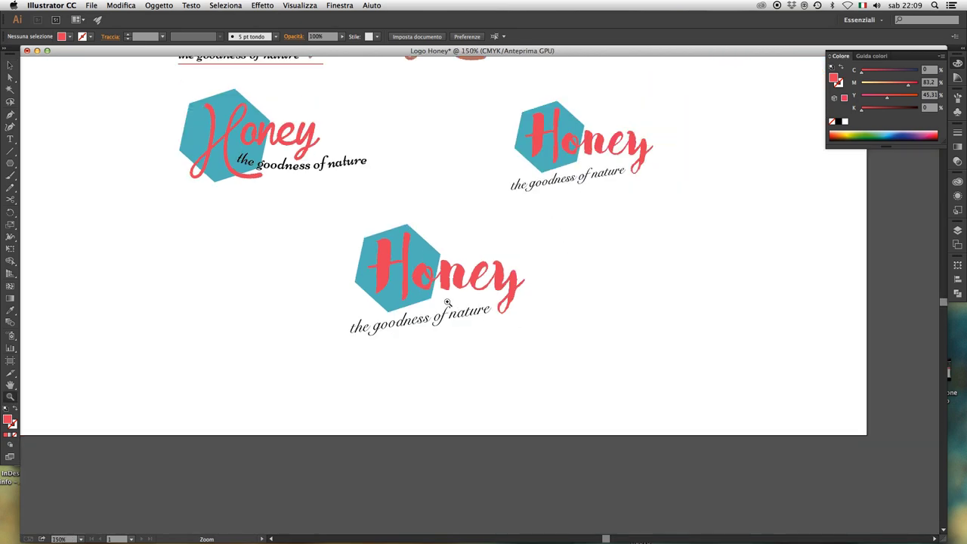
left_click_drag(541, 334, 451, 296)
key("m")
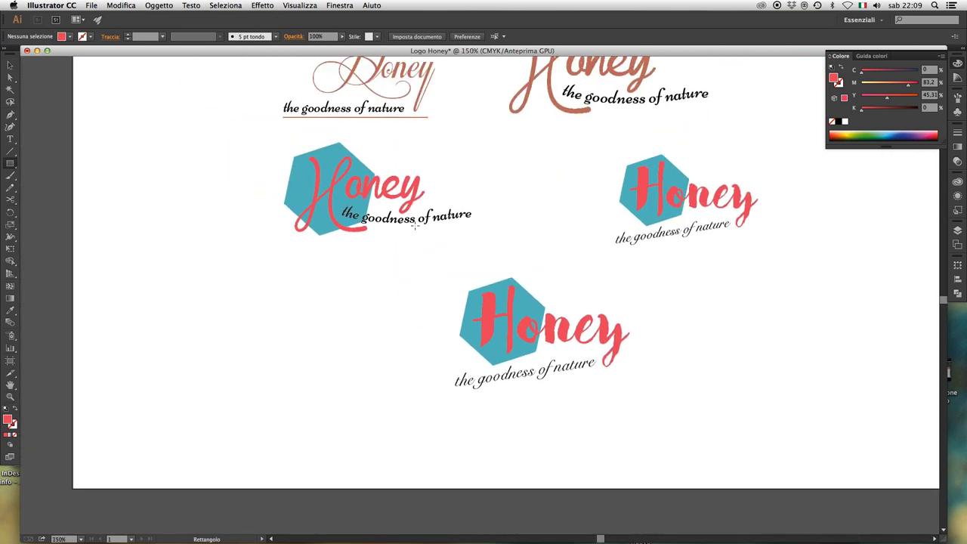
left_click_drag(412, 246, 669, 428)
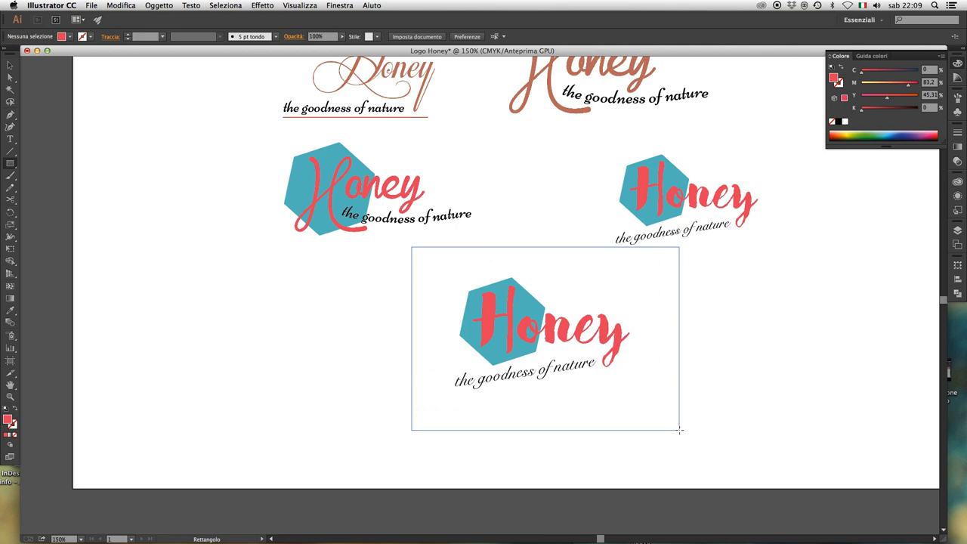
key("v")
left_click_drag(477, 298, 703, 339)
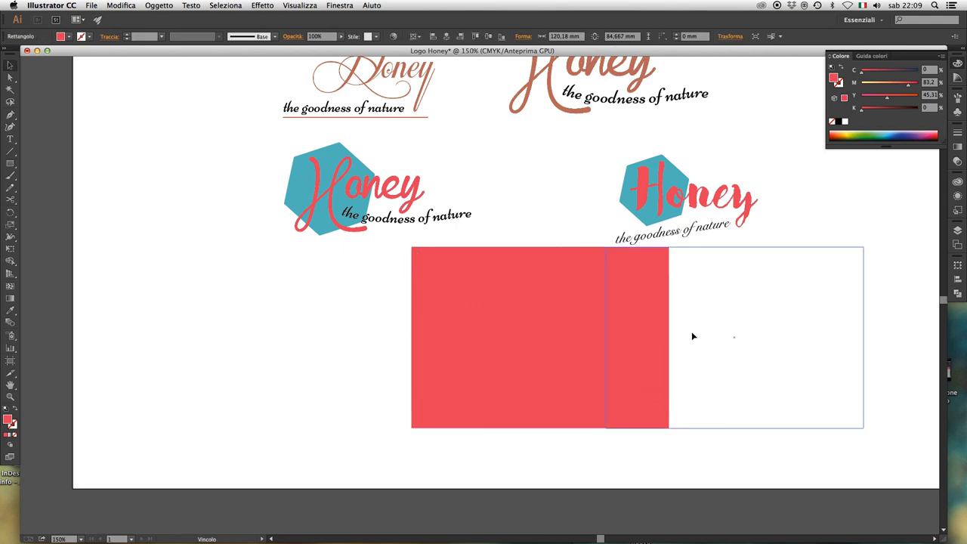
key("i")
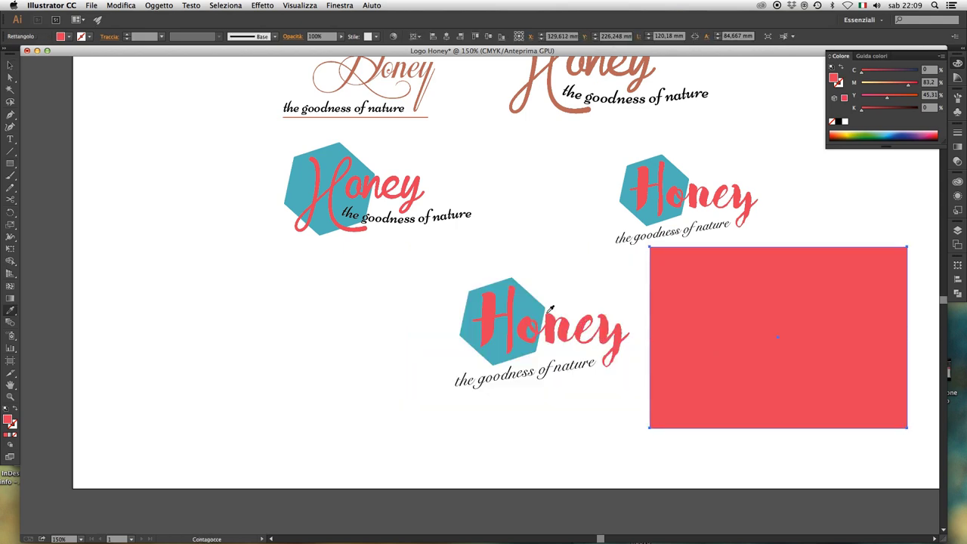
left_click(530, 297)
key("a")
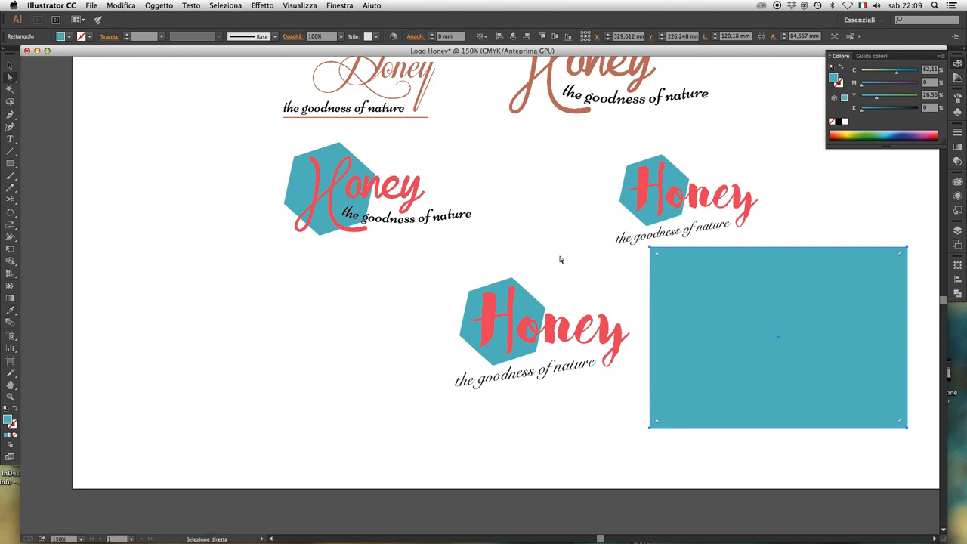
left_click(560, 253)
Fill the bottom logo's hexagon with the cream palette swatch, then zoom in on the logos.
key("ctrl+minus")
key("ctrl+minus")
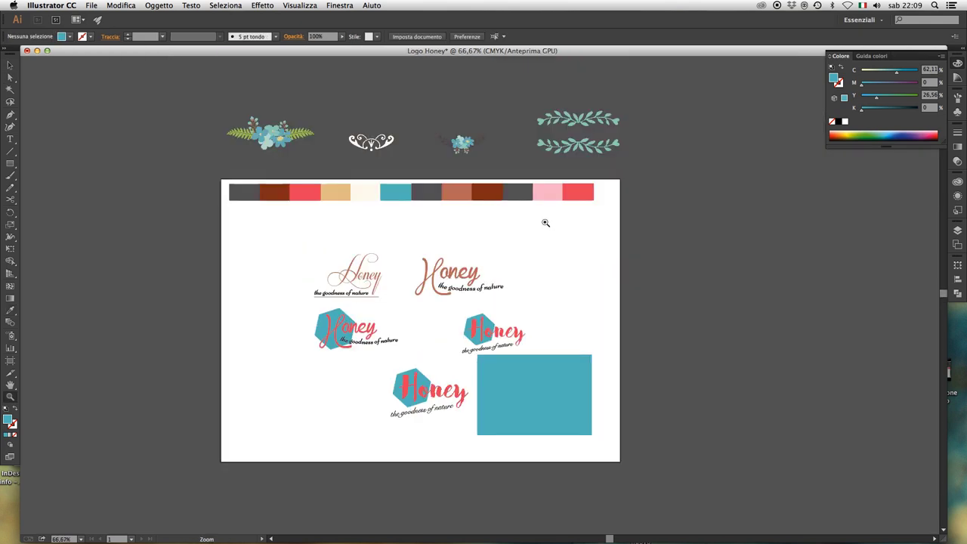
key("space")
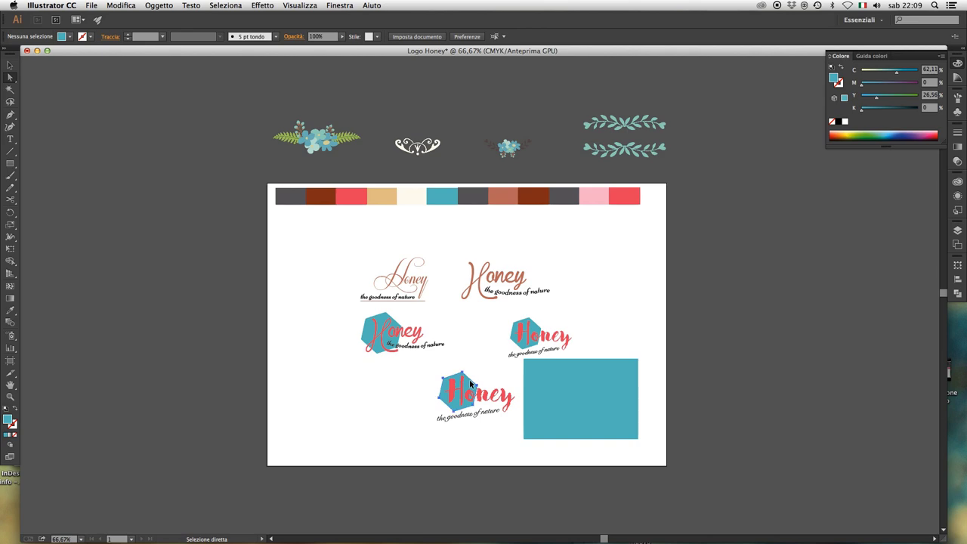
left_click(469, 380)
key("i")
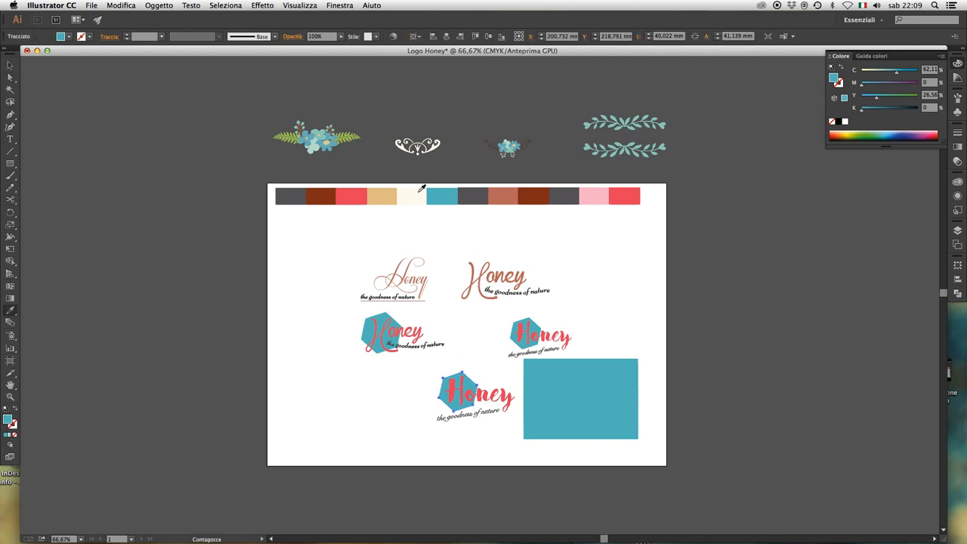
left_click(417, 197)
key("v")
left_click(572, 248)
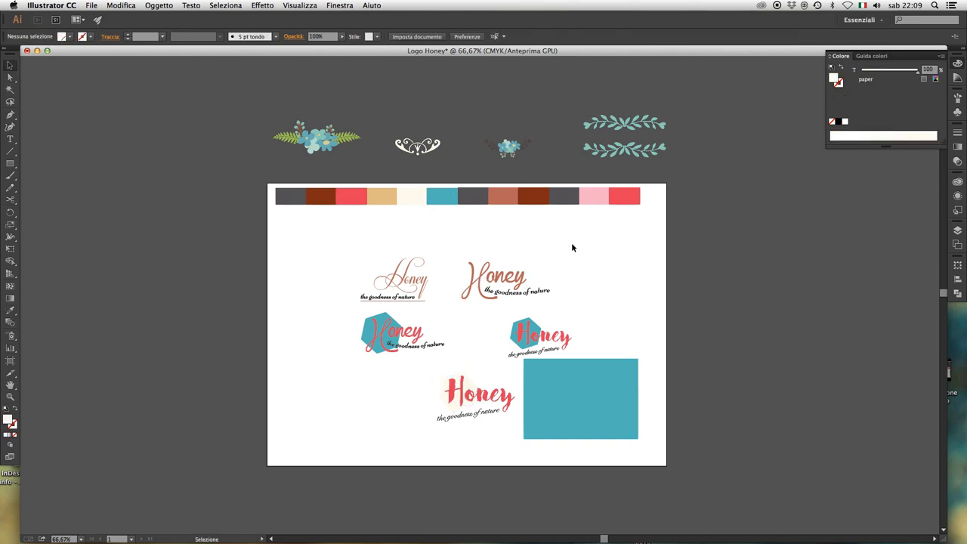
key("z")
left_click_drag(370, 277, 571, 443)
Select the cream hexagon with the Honey lettering and try a clipping mask, declining the warning.
key("v")
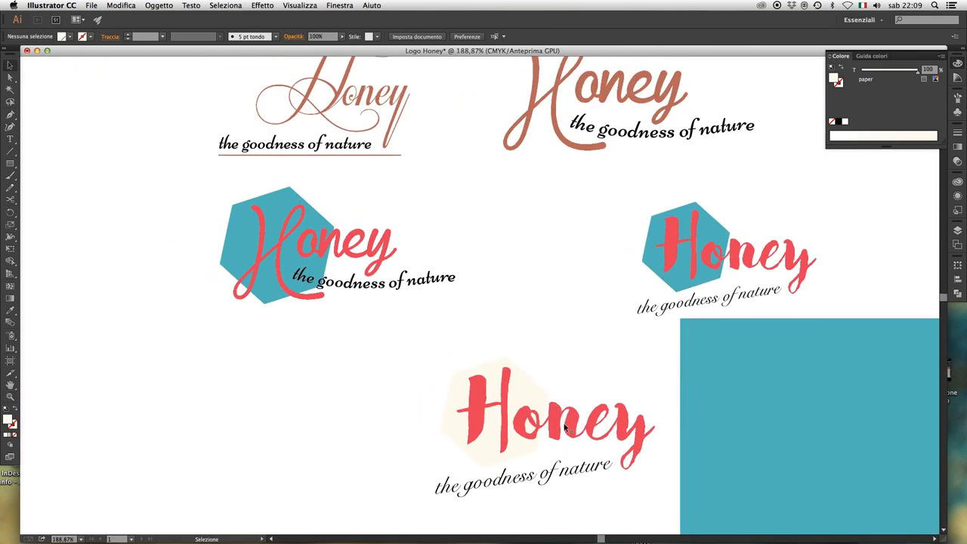
left_click(560, 423)
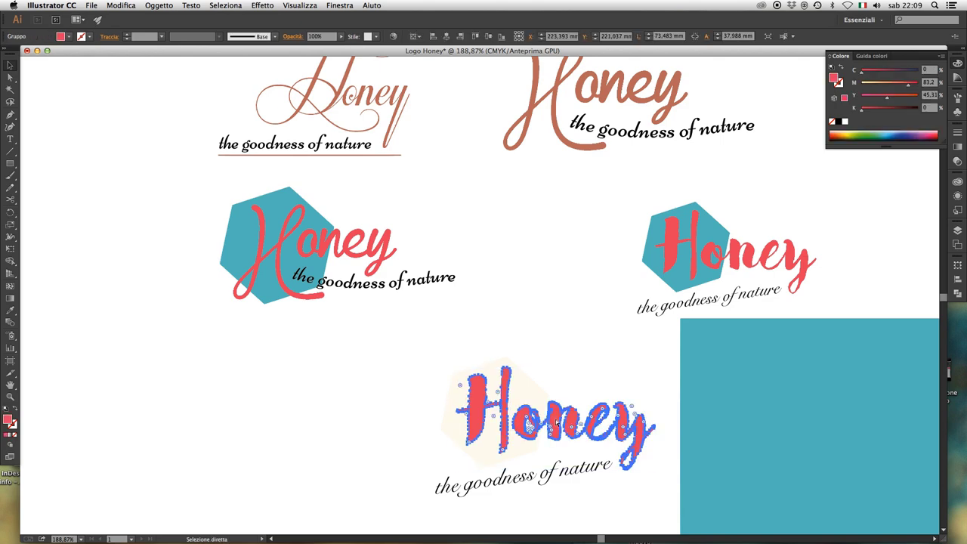
key("shift+ctrl+b")
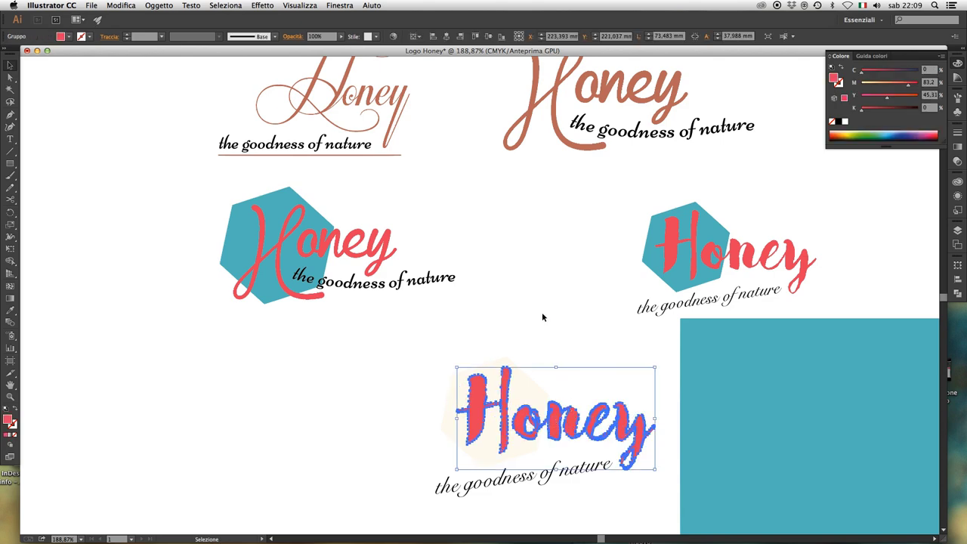
left_click(544, 315)
left_click(533, 393)
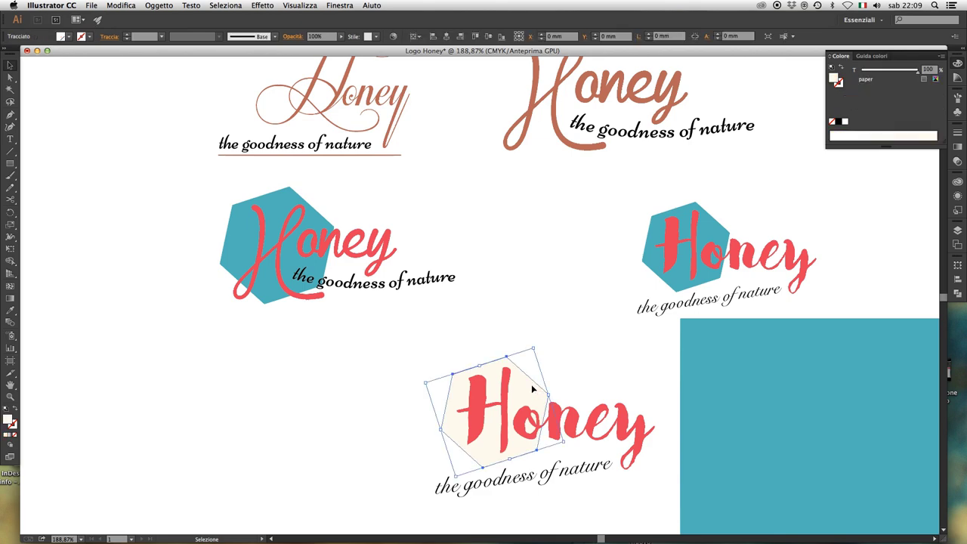
left_click(556, 430, "shift")
right_click(556, 430)
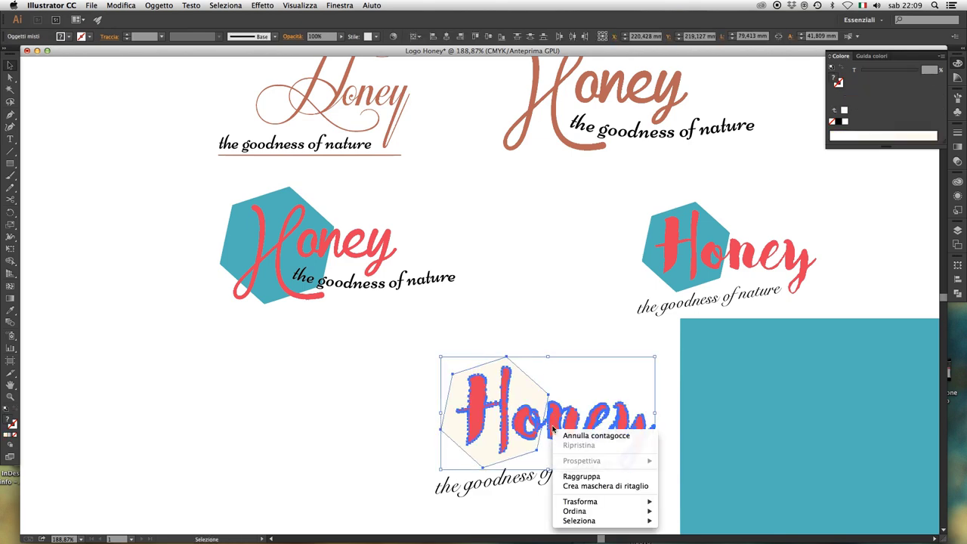
left_click(580, 486)
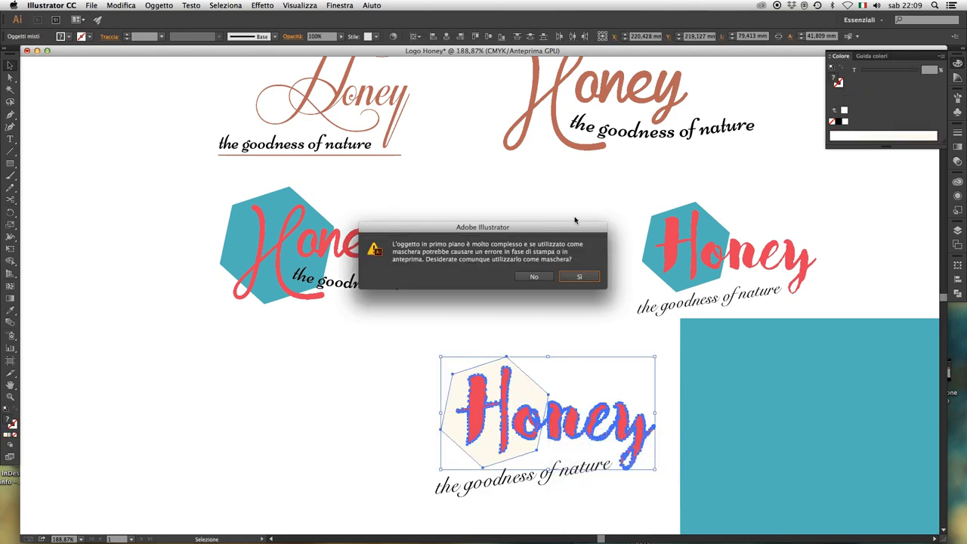
left_click(535, 276)
Reselect the pale hexagon alone and open the Oggetto menu.
left_click(536, 273)
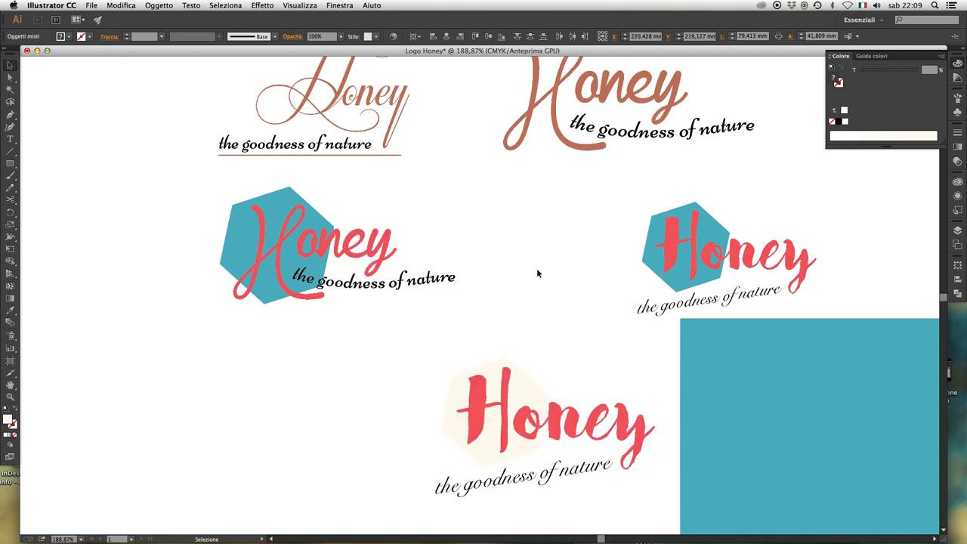
left_click(522, 379)
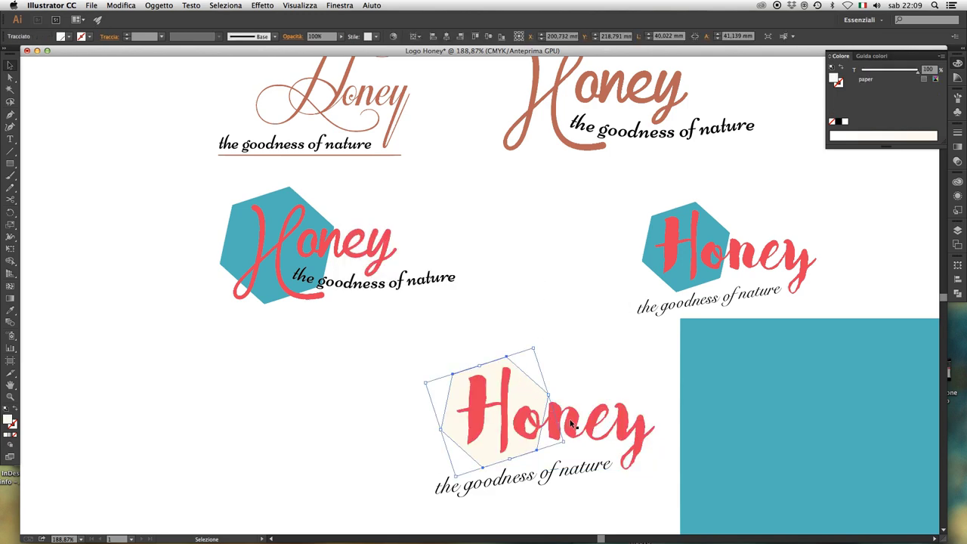
left_click(576, 416)
left_click(527, 388)
left_click(169, 4)
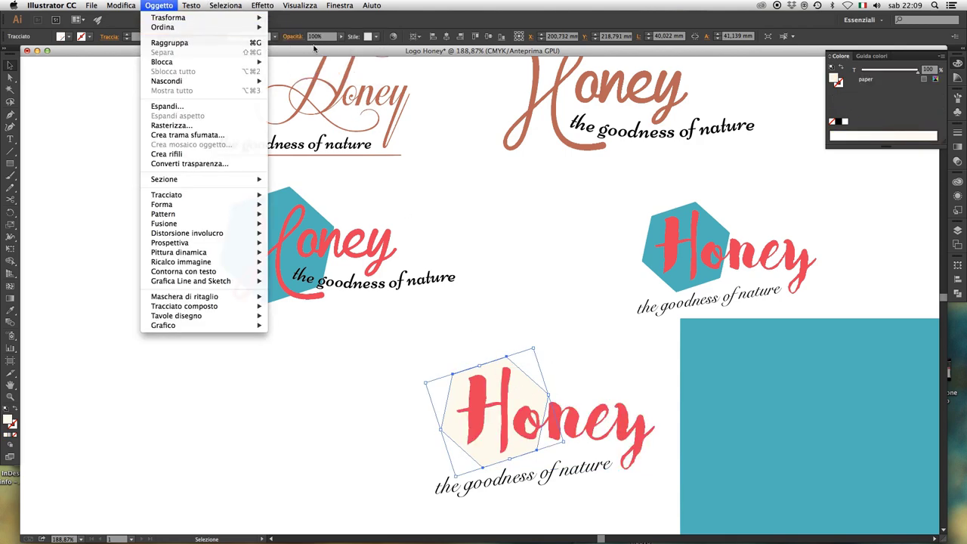
mouse_move(163, 27)
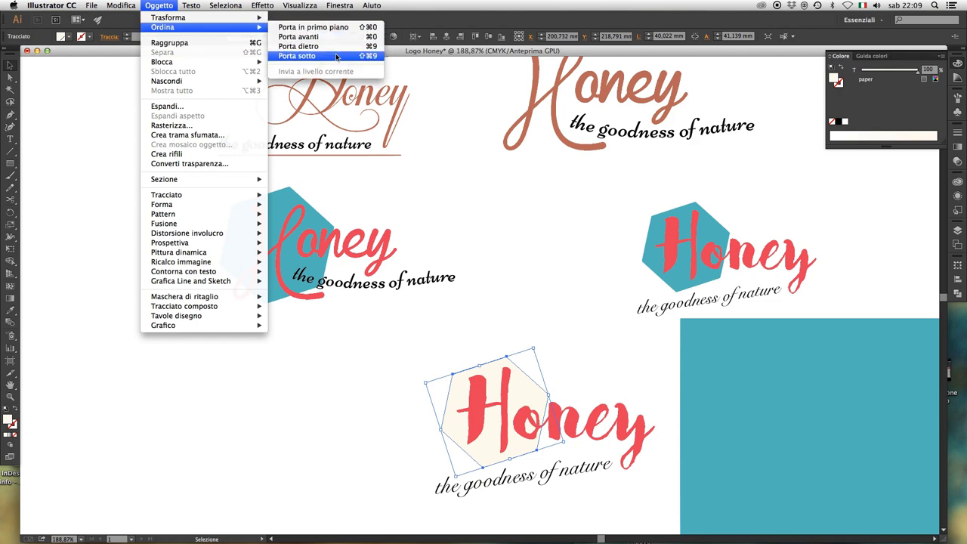
Send the pale hexagon to the back, then reselect it alone.
left_click(336, 56)
left_click(563, 320)
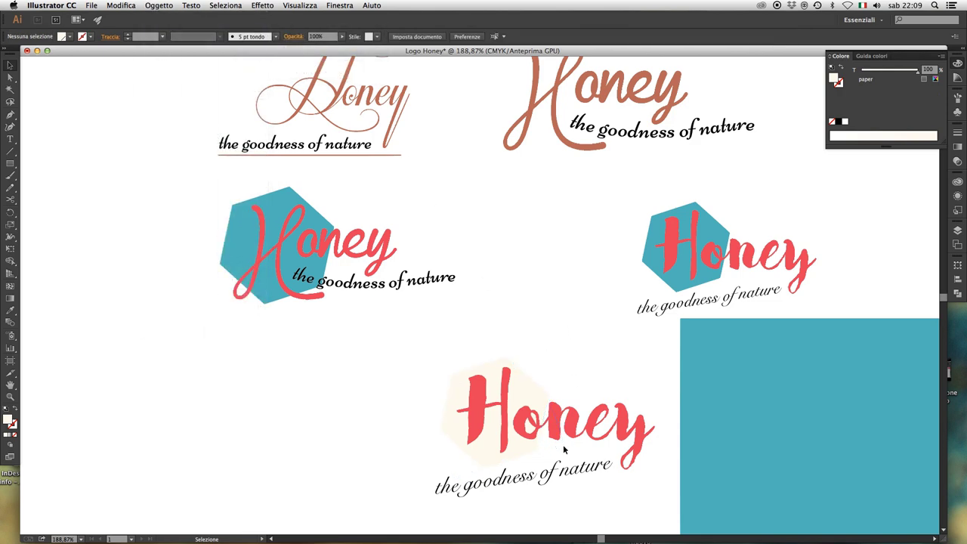
left_click(556, 430)
left_click(527, 381, "shift")
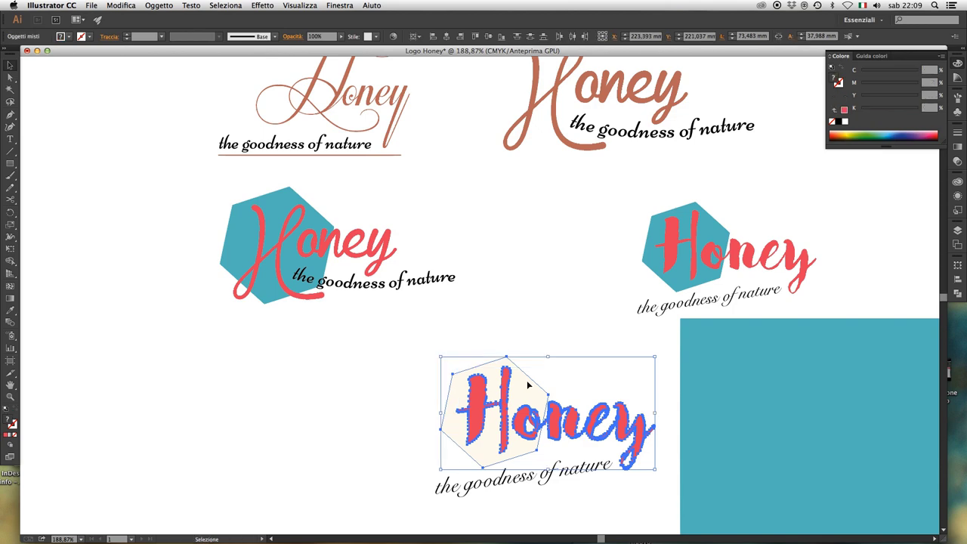
left_click(531, 345)
left_click(525, 382)
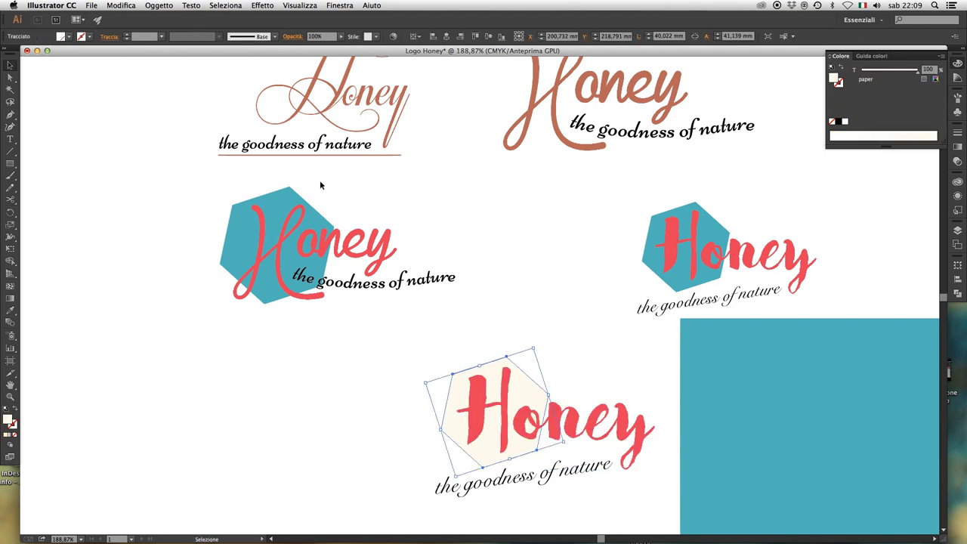
Bring the hexagon in front of the Honey lettering and make a clipping mask from both.
left_click(159, 6)
mouse_move(162, 27)
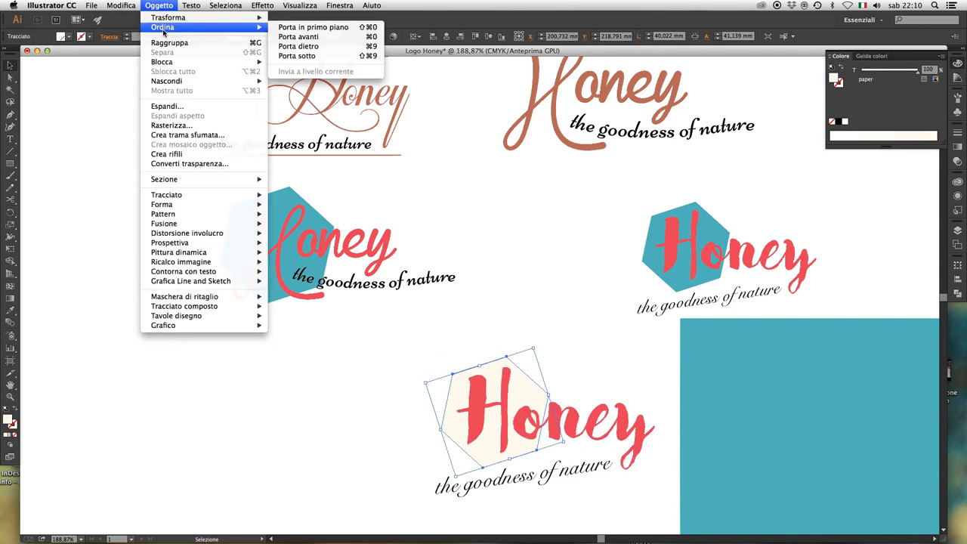
left_click(301, 30)
left_click(559, 338)
left_click(533, 421)
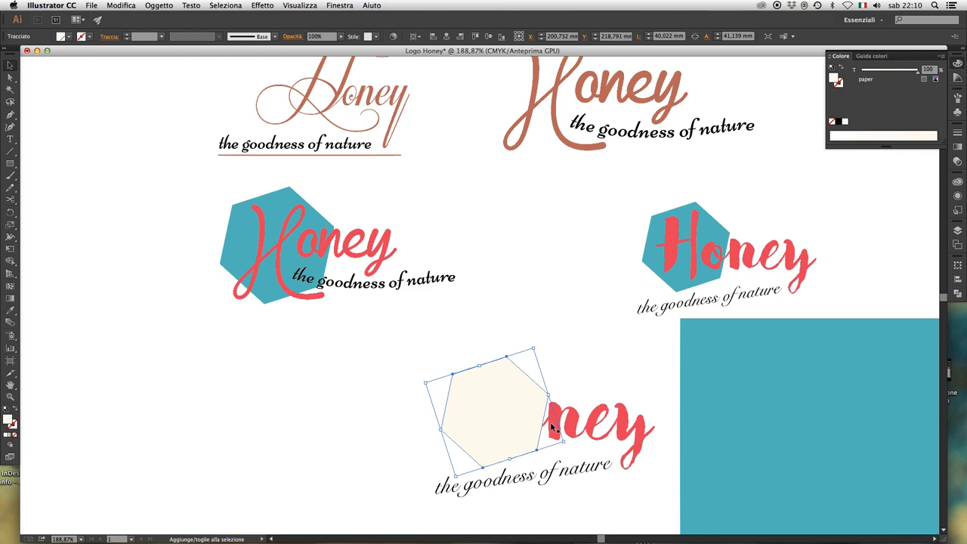
key("/")
left_click(560, 416, "shift")
right_click(560, 414)
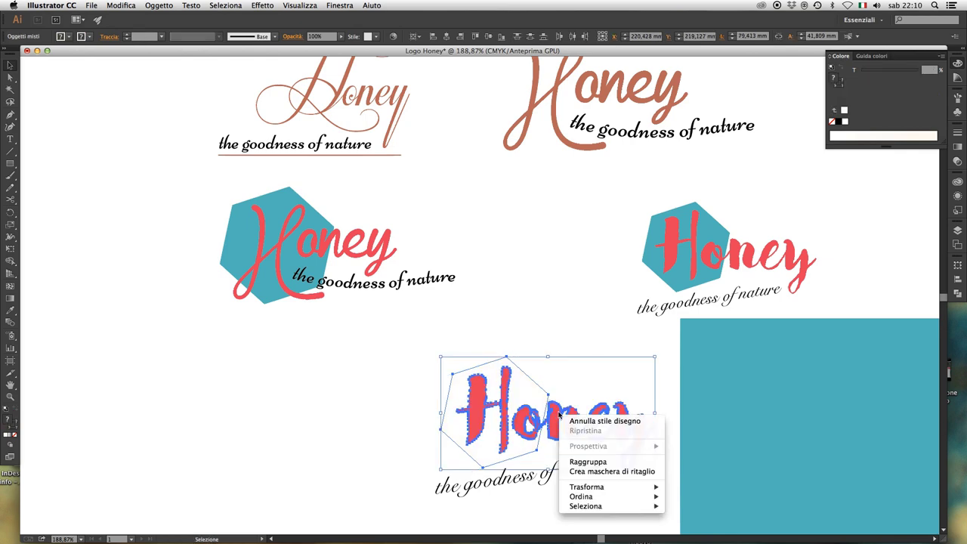
left_click(595, 471)
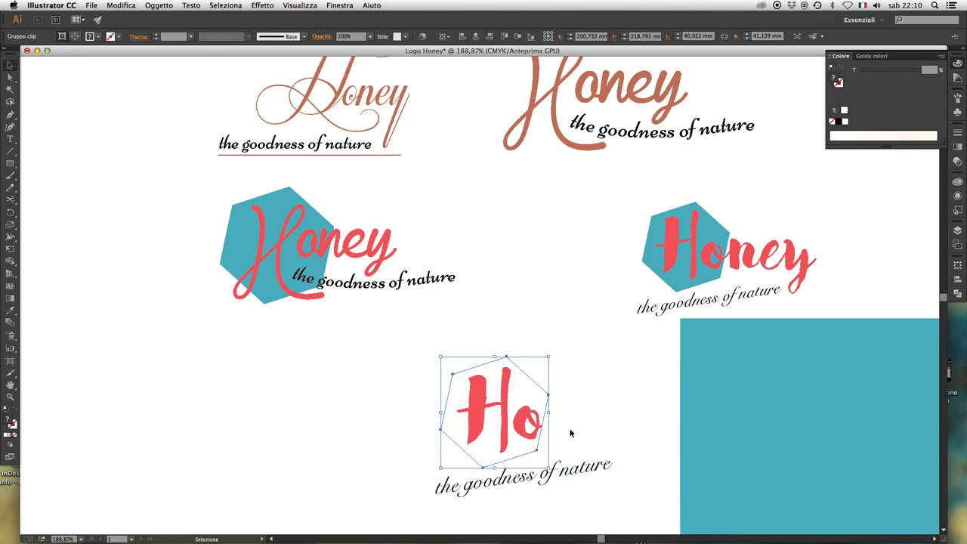
left_click(569, 348)
Select the hexagon clipping path and zoom out to the full artboard.
key("a")
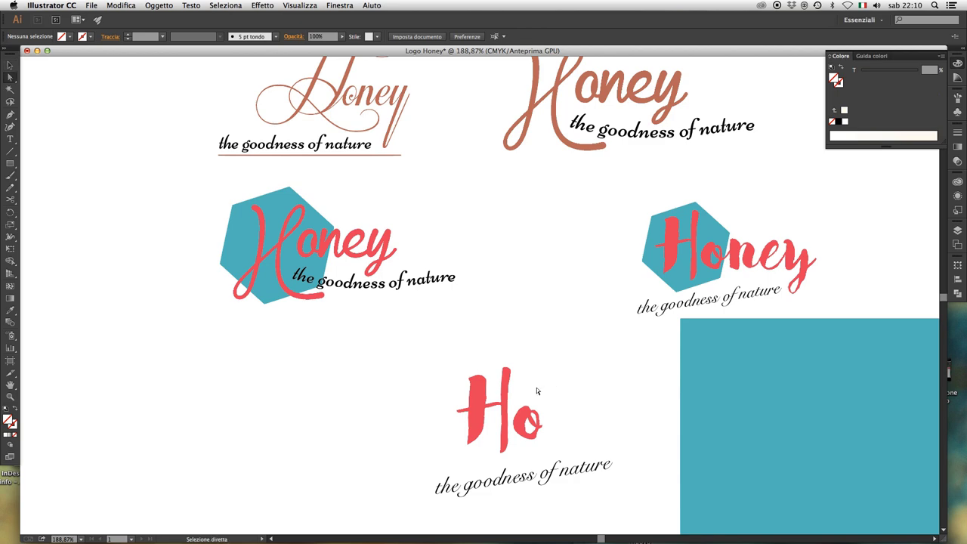
left_click(536, 386)
key("z")
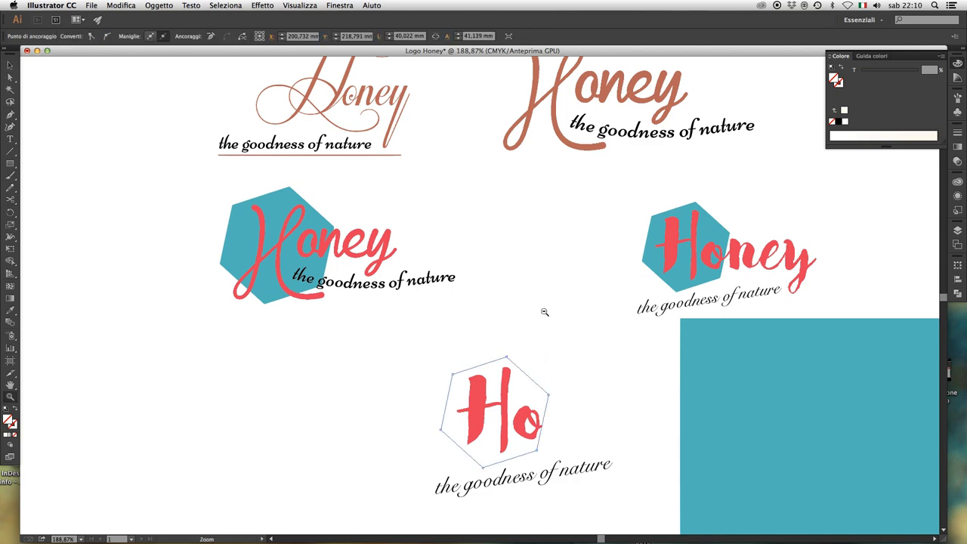
left_click(544, 312, "alt")
left_click(542, 309, "alt")
left_click(540, 307, "alt")
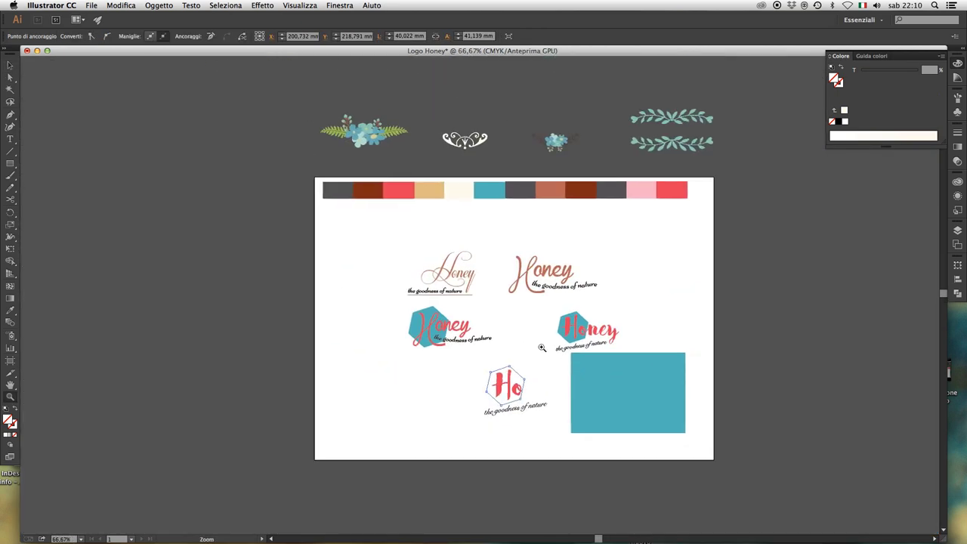
key("ctrl+shift+a")
Recolour the red Ho letter paths with the palette's dark grey swatch.
key("a")
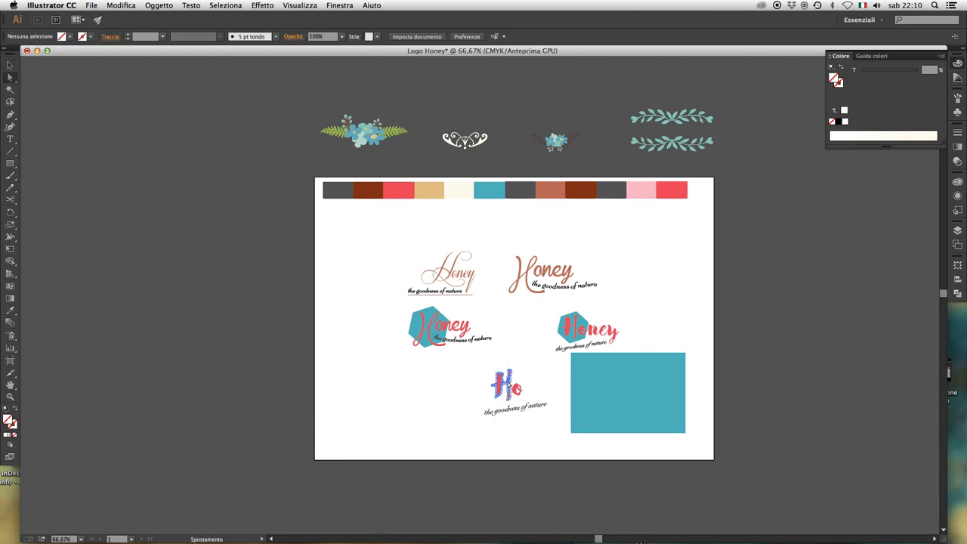
left_click(519, 389)
left_click(518, 389)
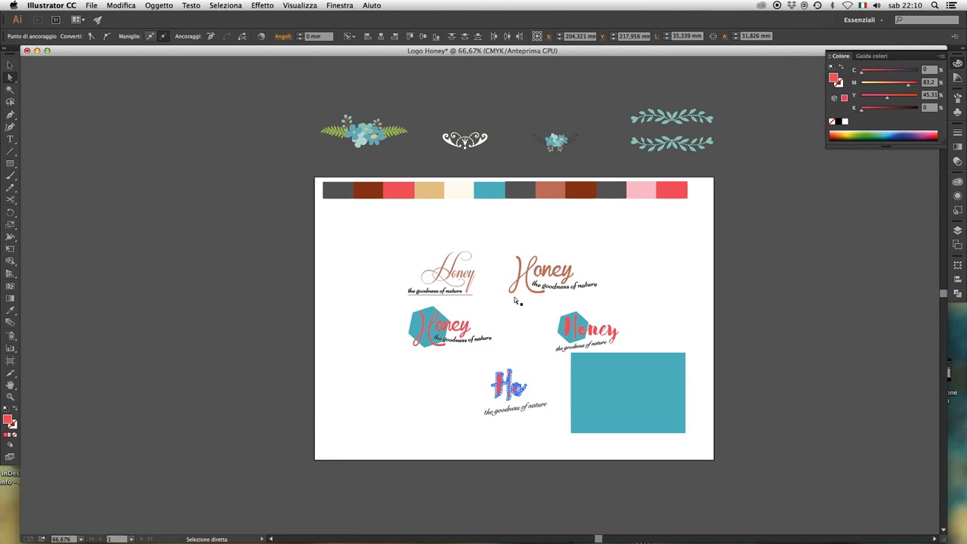
key("i")
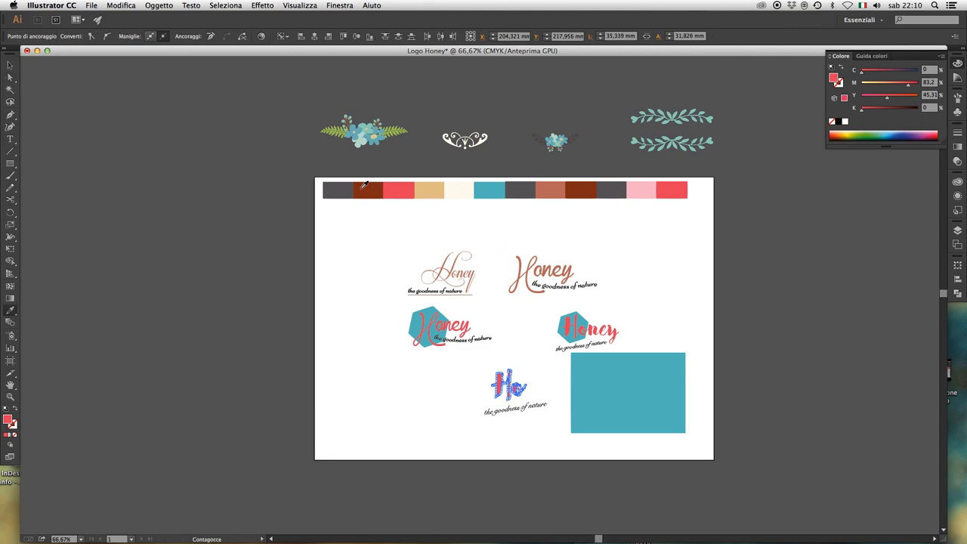
left_click(525, 186)
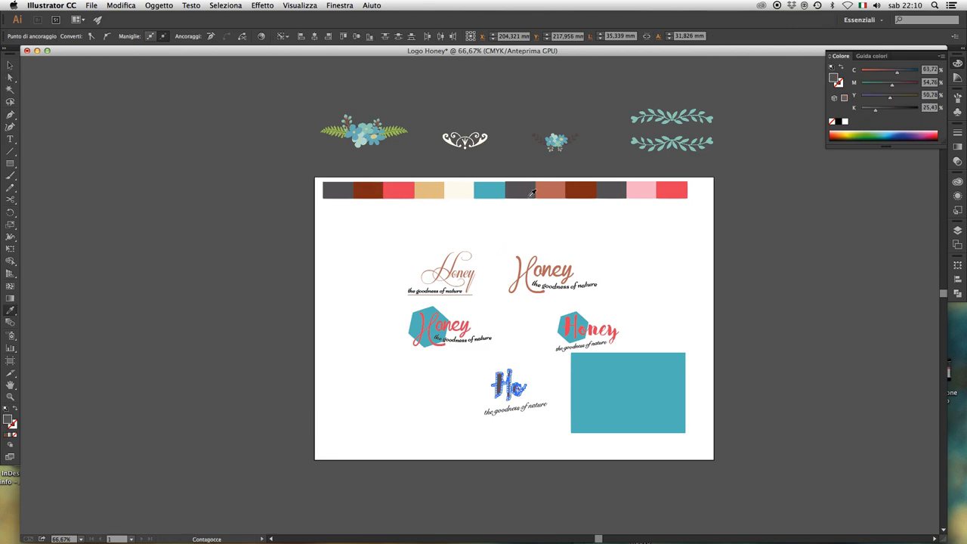
key("v")
left_click(619, 250)
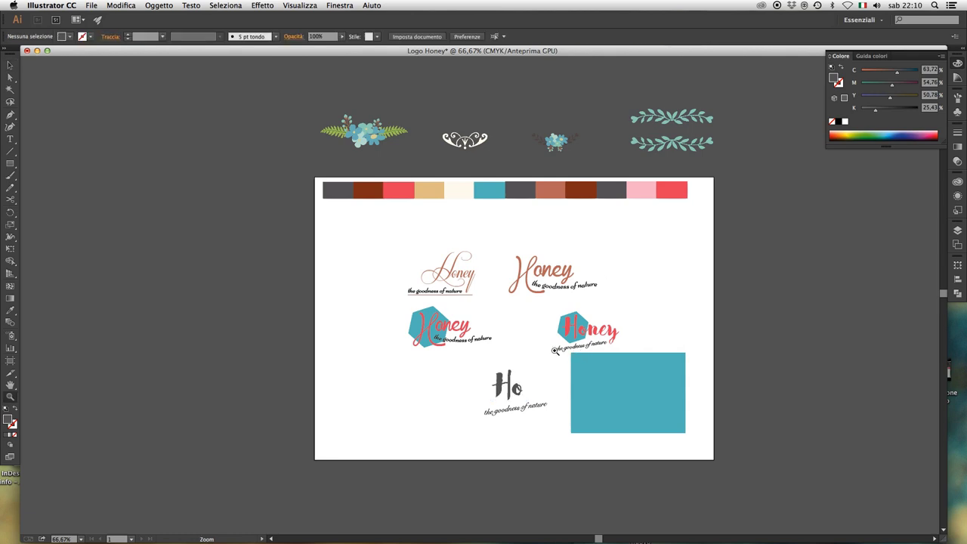
Select the hidden Honey text inside the Ho clip group.
left_click(525, 390)
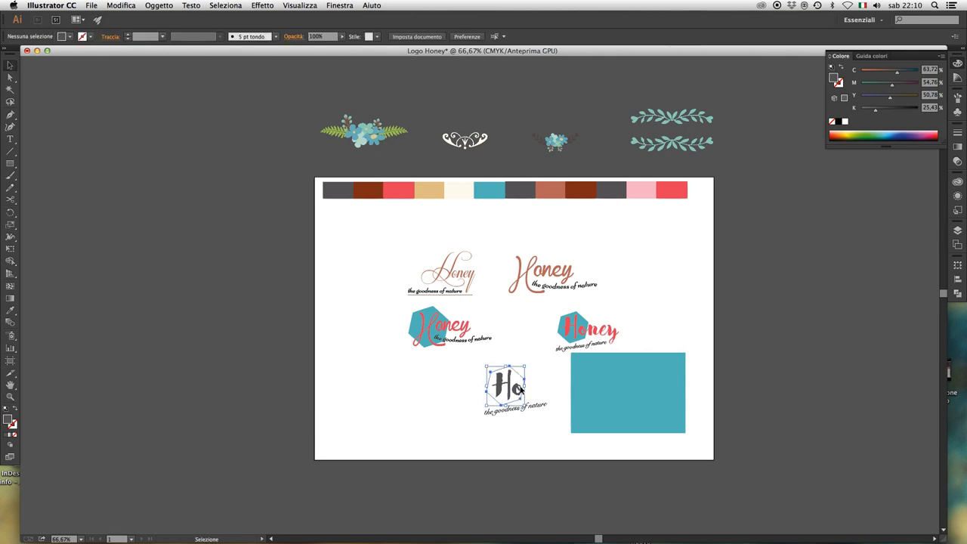
left_click(537, 429)
key("a")
left_click(536, 425)
Zoom in on the bottom logo and send the Honey lettering to the back.
key("z")
left_click_drag(423, 251, 650, 469)
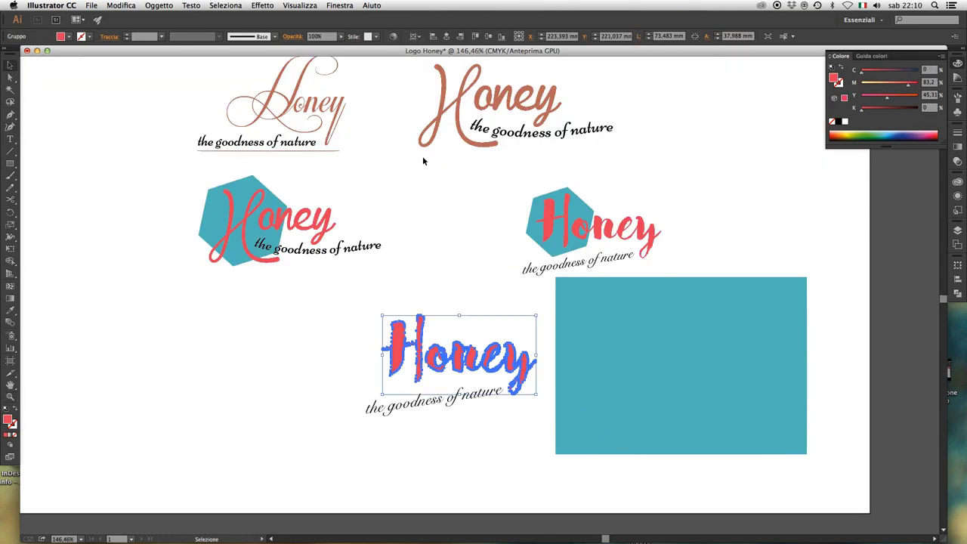
left_click(166, 6)
mouse_move(162, 27)
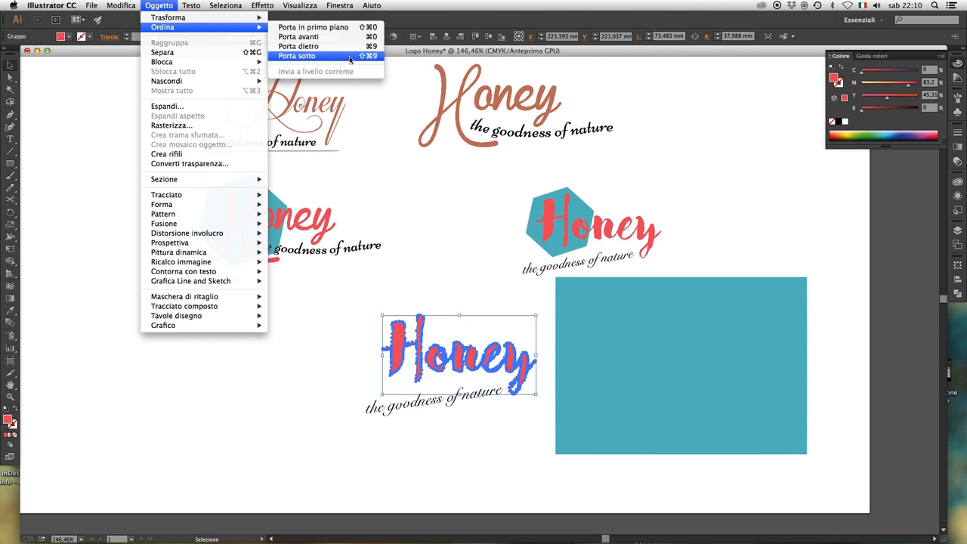
left_click(350, 57)
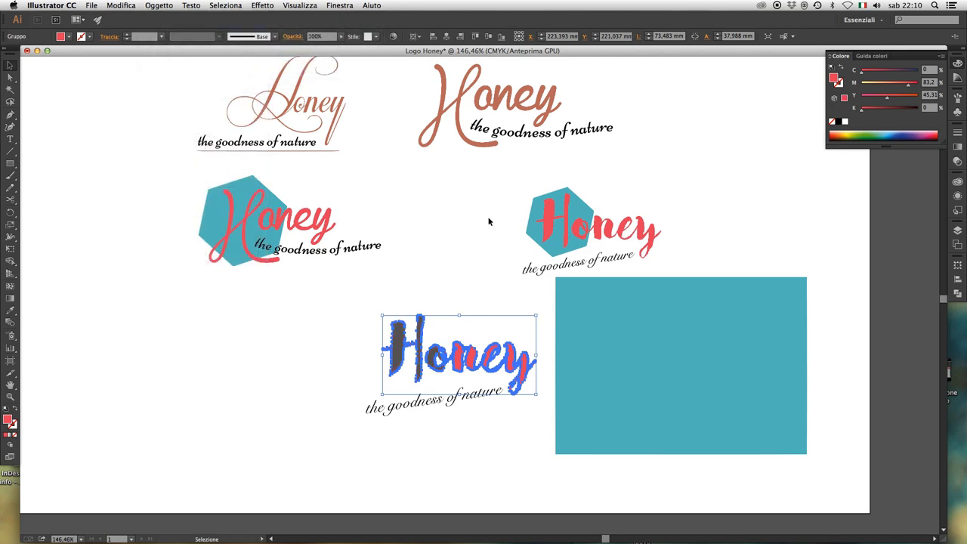
left_click(463, 254)
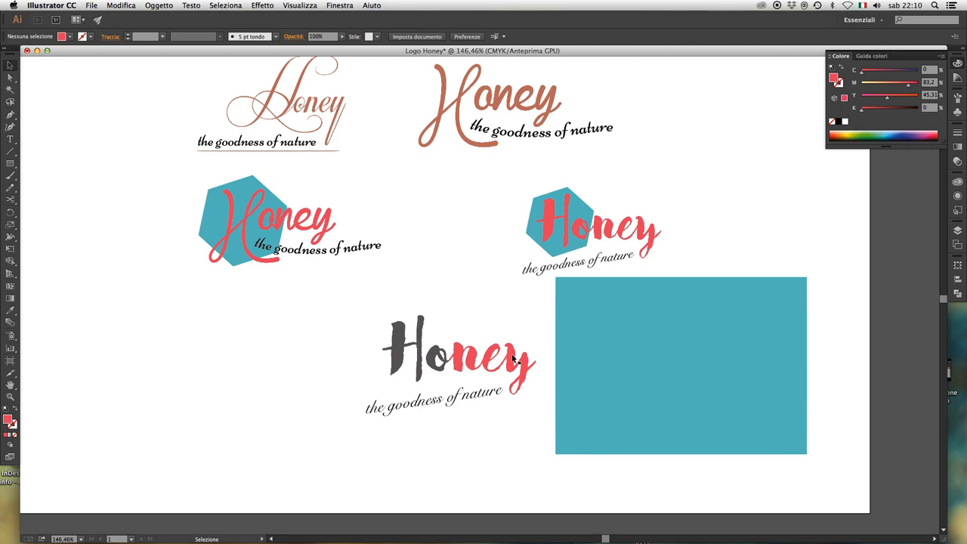
Apply the dark grey colour to the whole Honey lettering group.
left_click(514, 361)
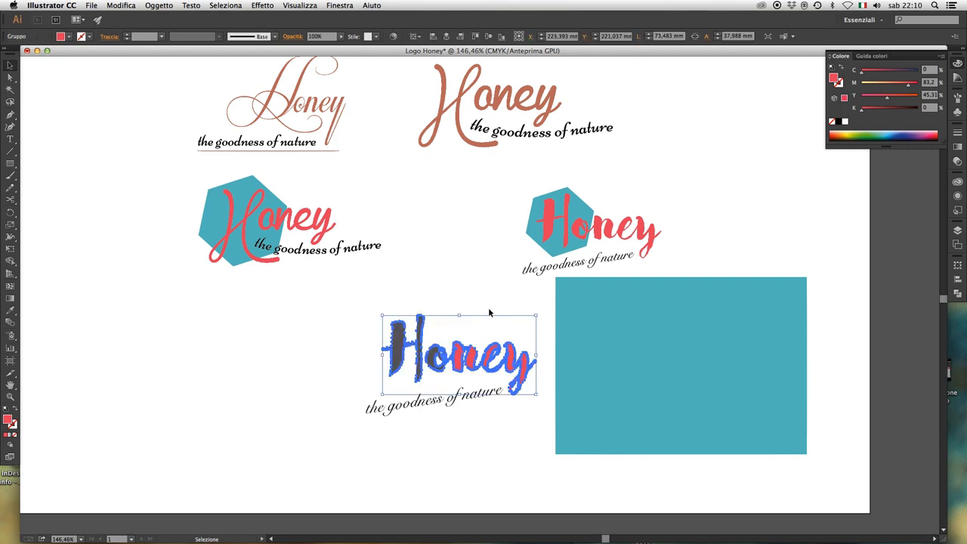
key("i")
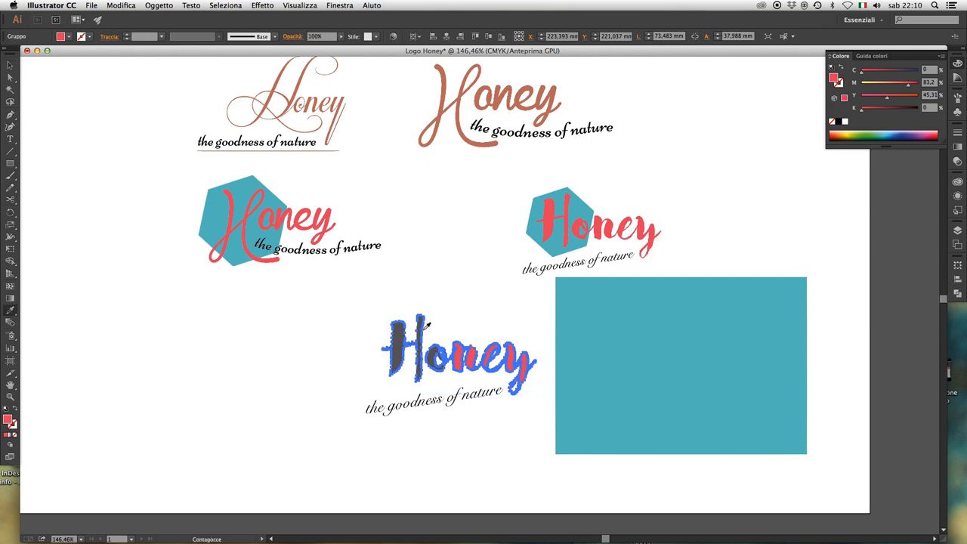
key("v")
left_click(469, 280)
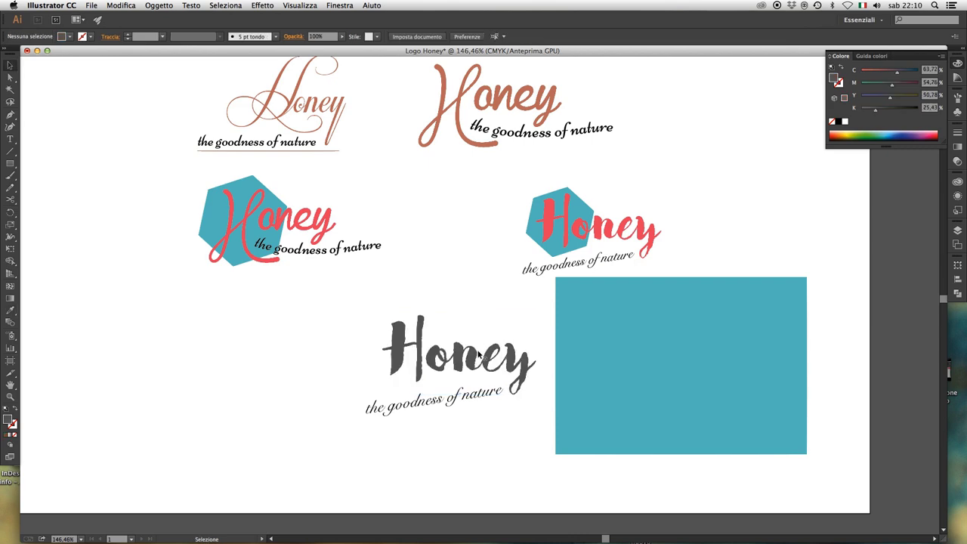
left_click(439, 326)
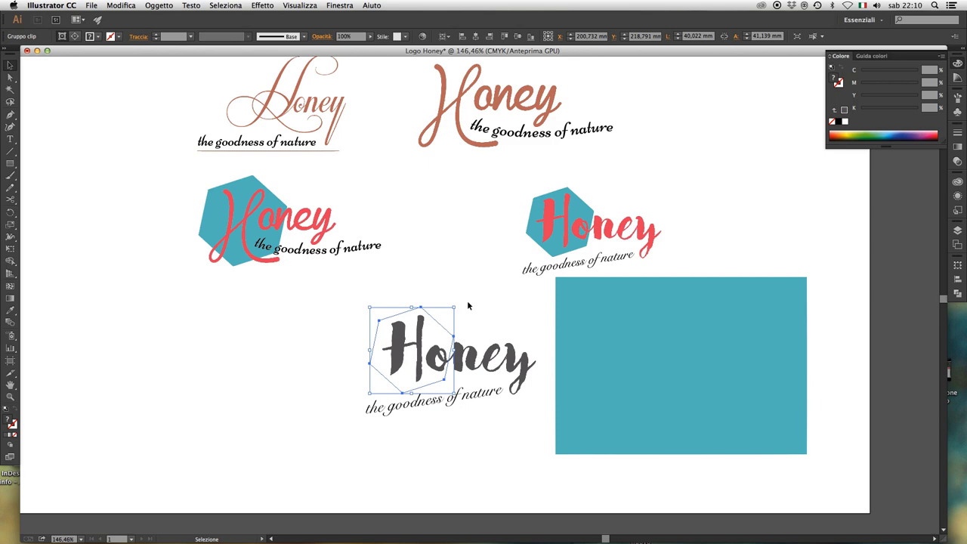
Move the teal rectangle over the gray Honey logo and tagline.
left_click(468, 305)
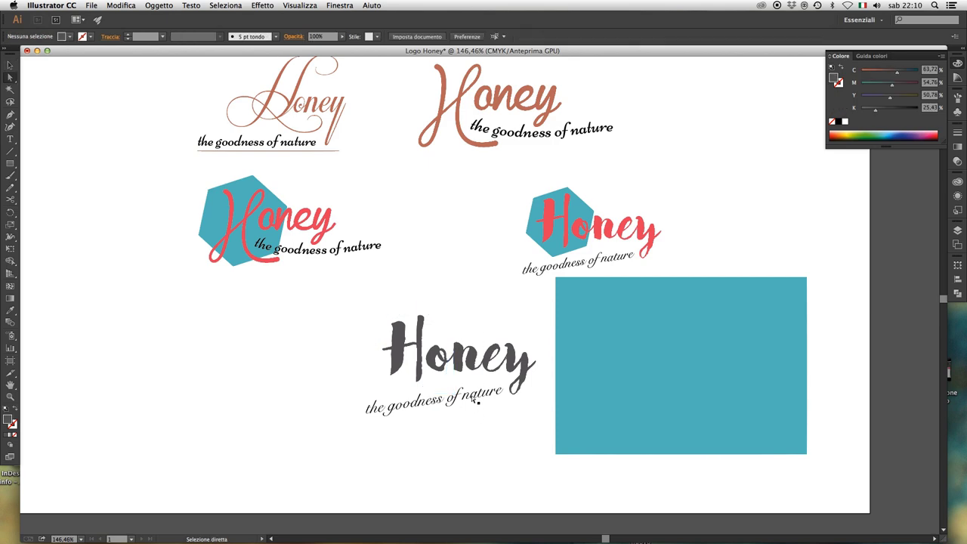
left_click(476, 399)
left_click_drag(494, 430, 456, 392)
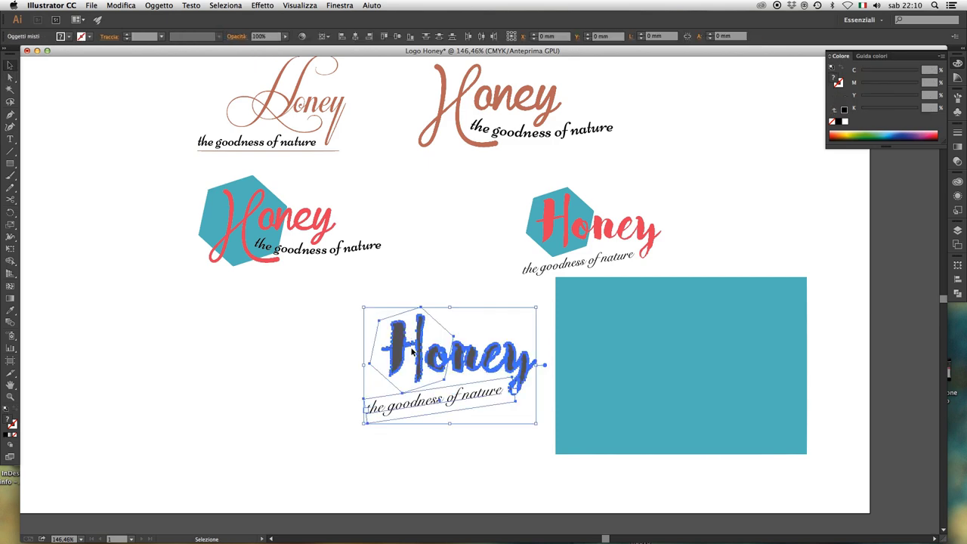
left_click(622, 370, "shift")
left_click(501, 453)
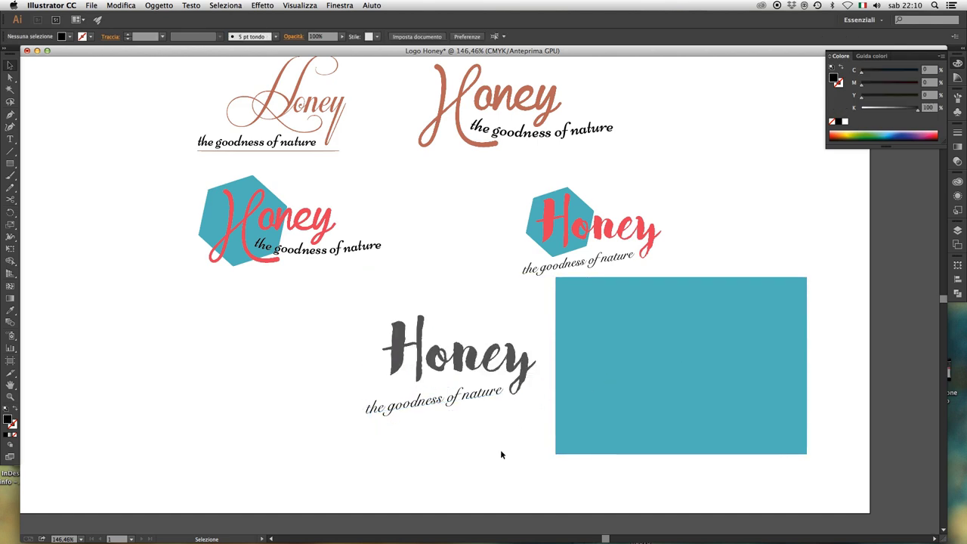
left_click_drag(663, 396, 448, 412)
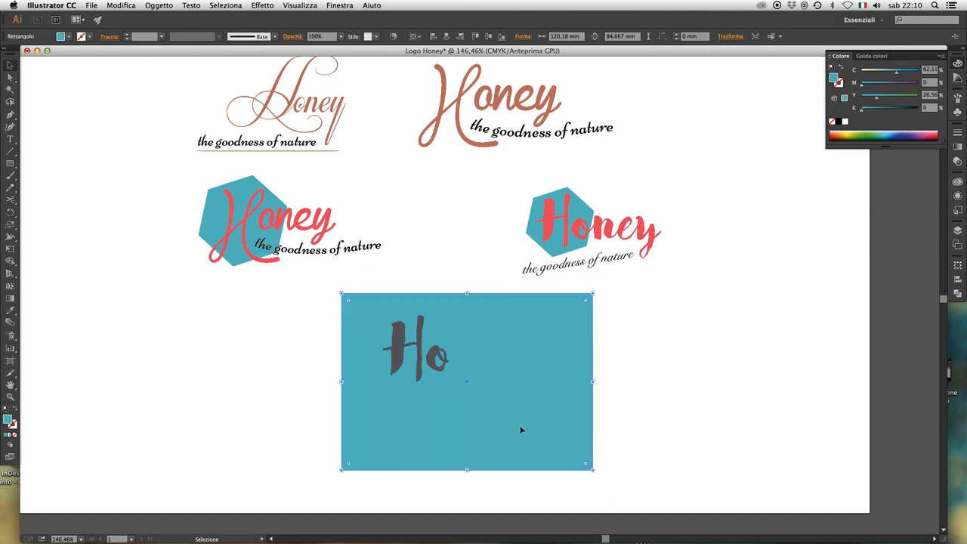
left_click_drag(520, 429, 499, 417)
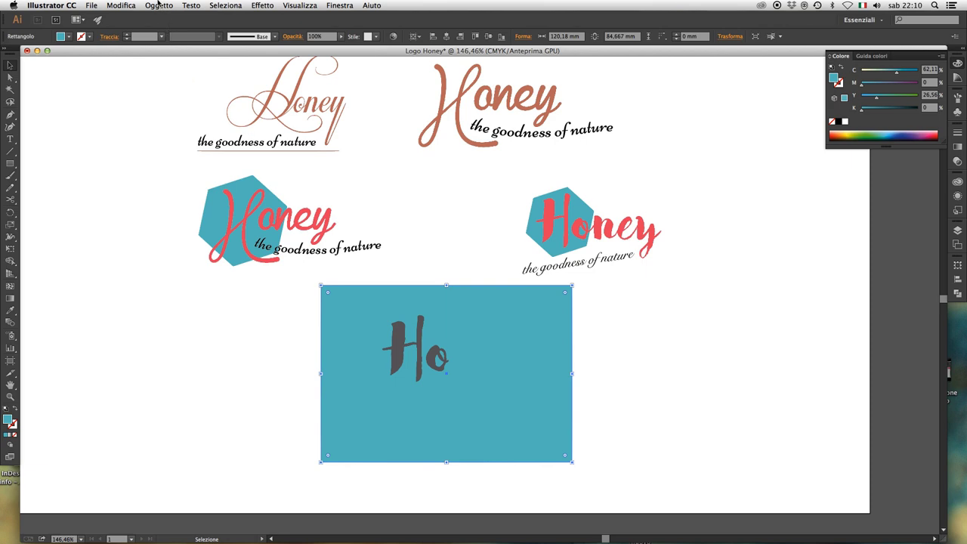
Send the teal rectangle behind the Honey logo using Porta sotto.
left_click(159, 5)
mouse_move(166, 33)
left_click(297, 56)
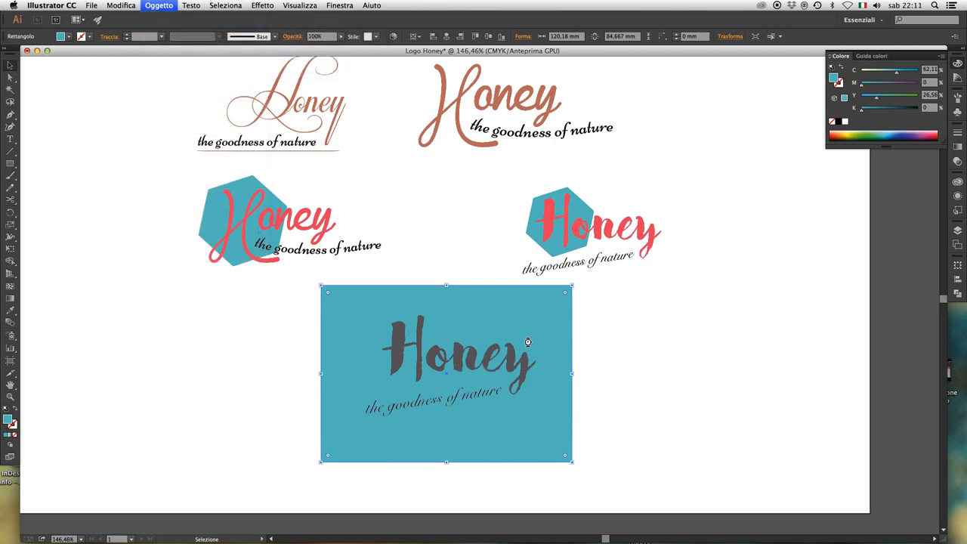
left_click(604, 337)
key("a")
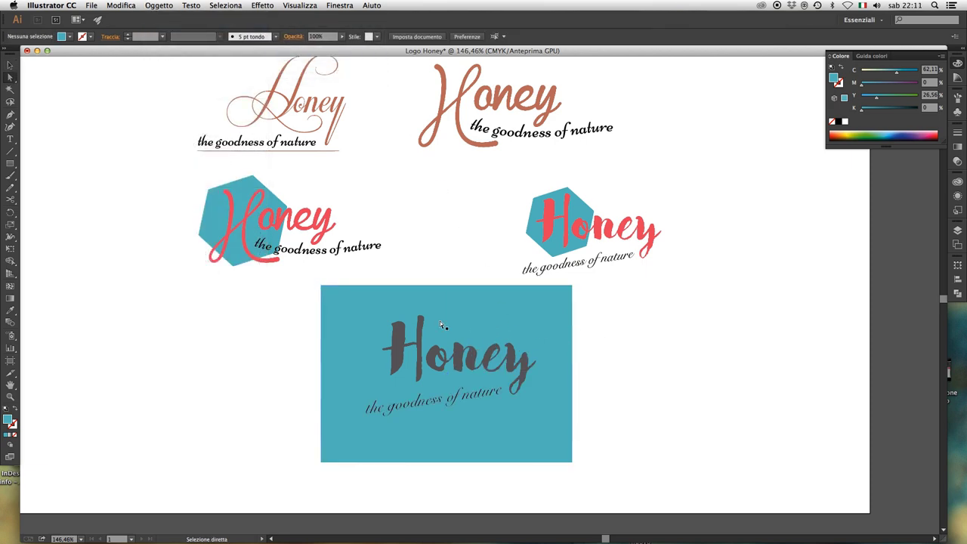
left_click(438, 322)
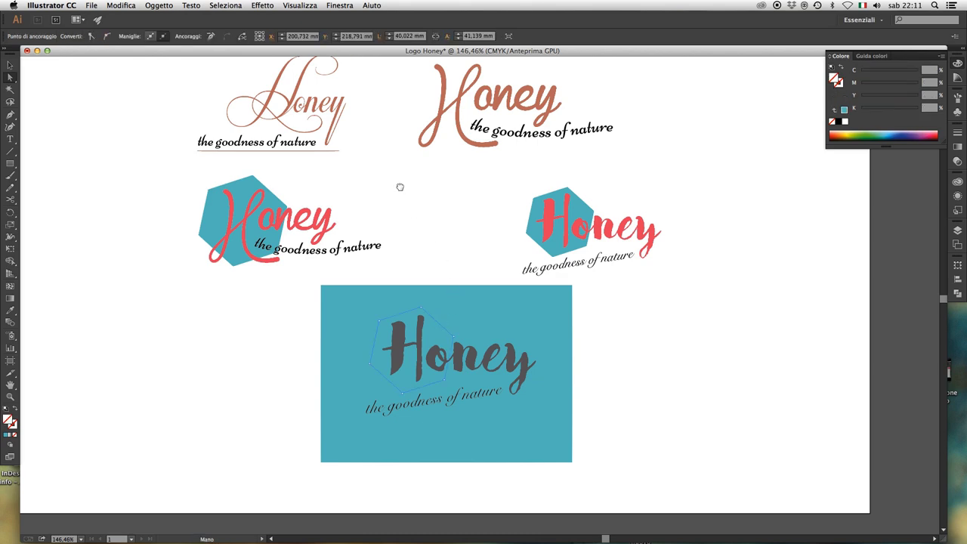
Fill the hexagon behind Honey with the cream palette colour.
scroll(435, 166, "up", 5)
left_click_drag(434, 165, 447, 229)
key("i")
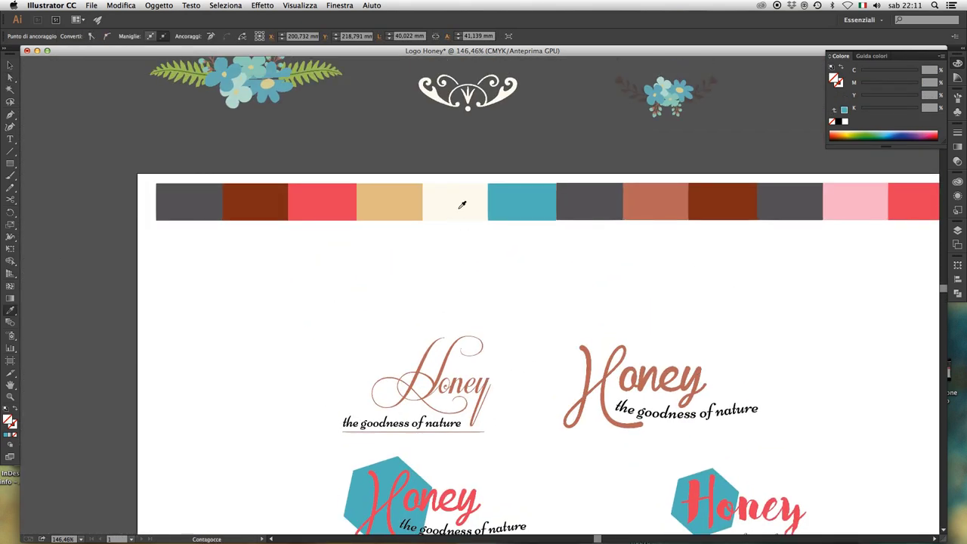
left_click(460, 195)
scroll(463, 182, "down", 2)
scroll(450, 179, "down", 6)
left_click_drag(446, 180, 436, 155)
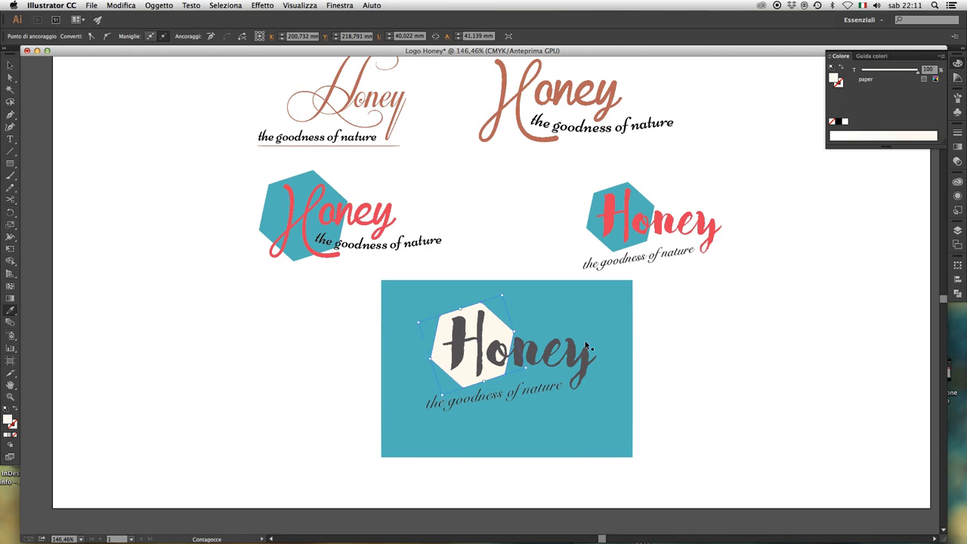
key("v")
Make the tagline on the teal card white, then zoom in on the card.
left_click(693, 365)
key("a")
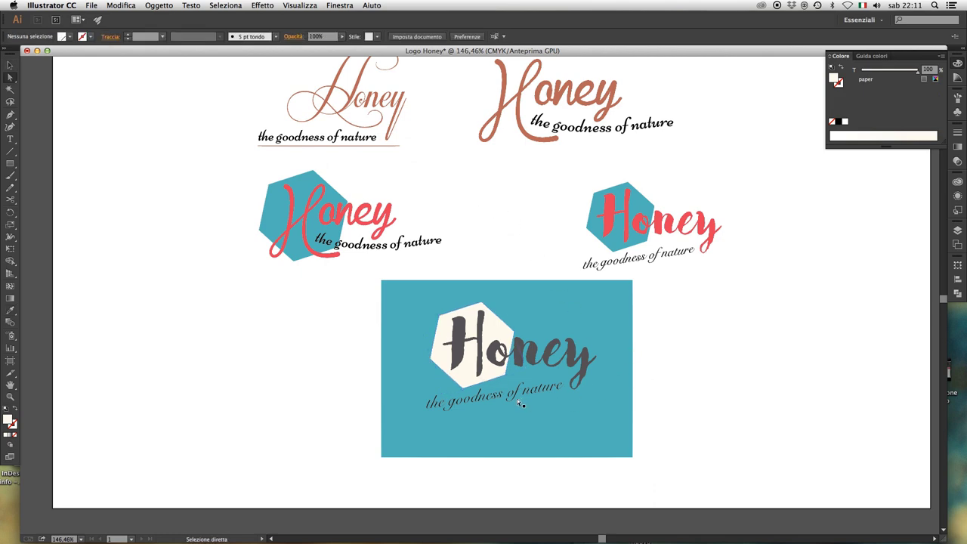
left_click(512, 399)
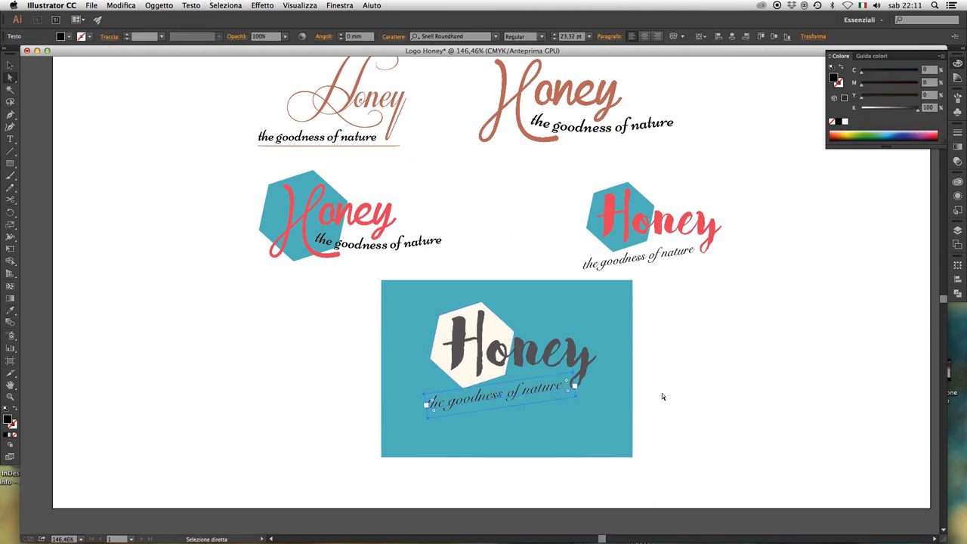
key("i")
left_click(689, 380)
key("v")
left_click(684, 369)
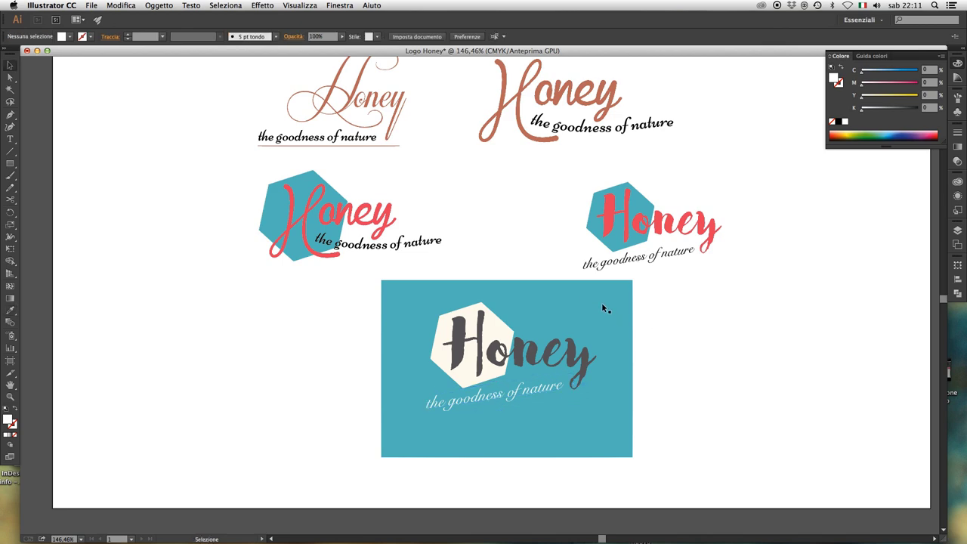
key("z")
left_click_drag(349, 208, 710, 517)
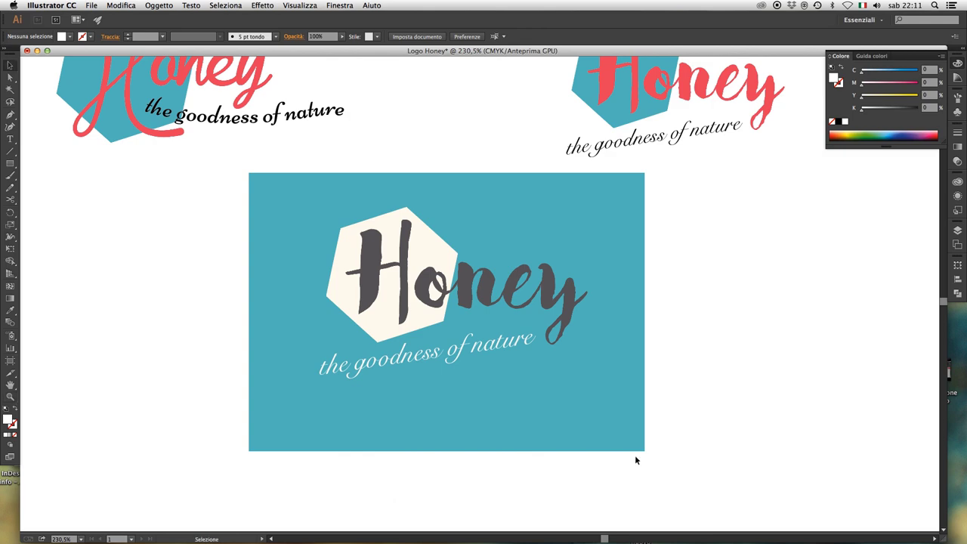
Pull the teal rectangle's bottom, left, right and top edges inward to about 102 × 71 mm.
scroll(634, 459, "left", 5)
scroll(635, 460, "up", 2)
left_click(637, 429)
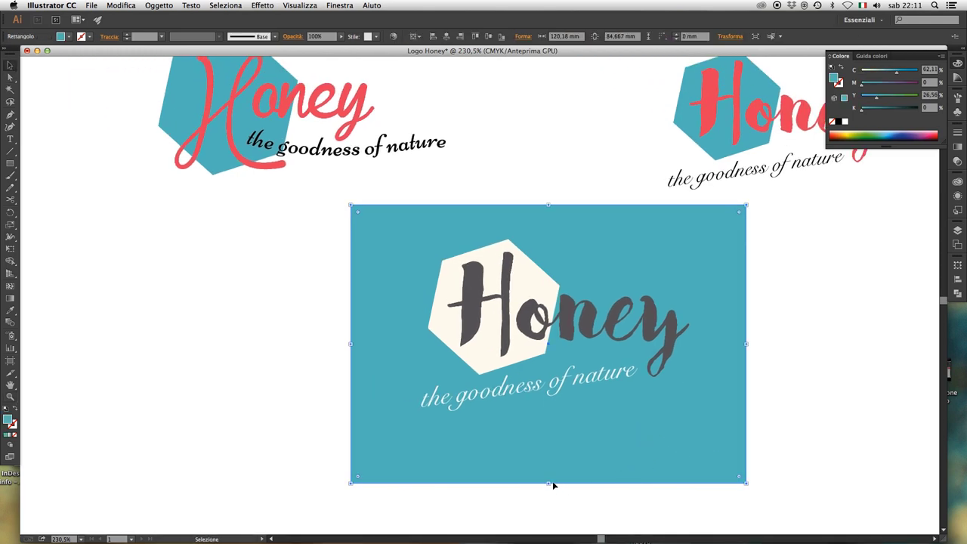
left_click_drag(550, 484, 549, 438)
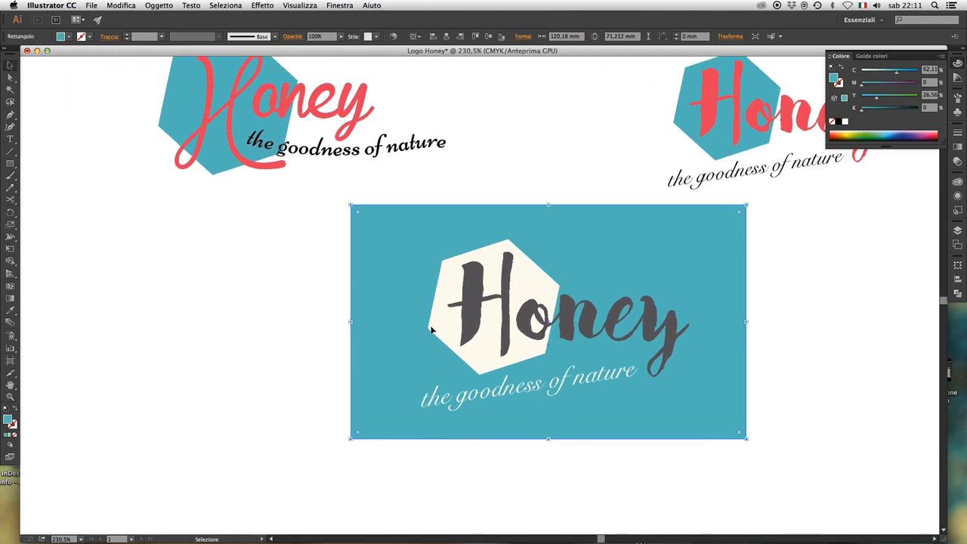
left_click_drag(352, 322, 381, 322)
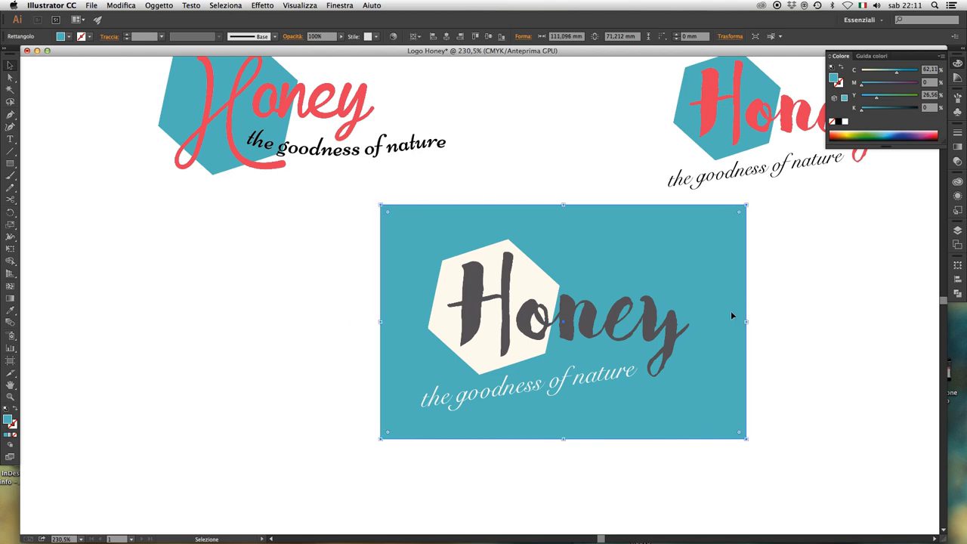
left_click_drag(748, 323, 718, 323)
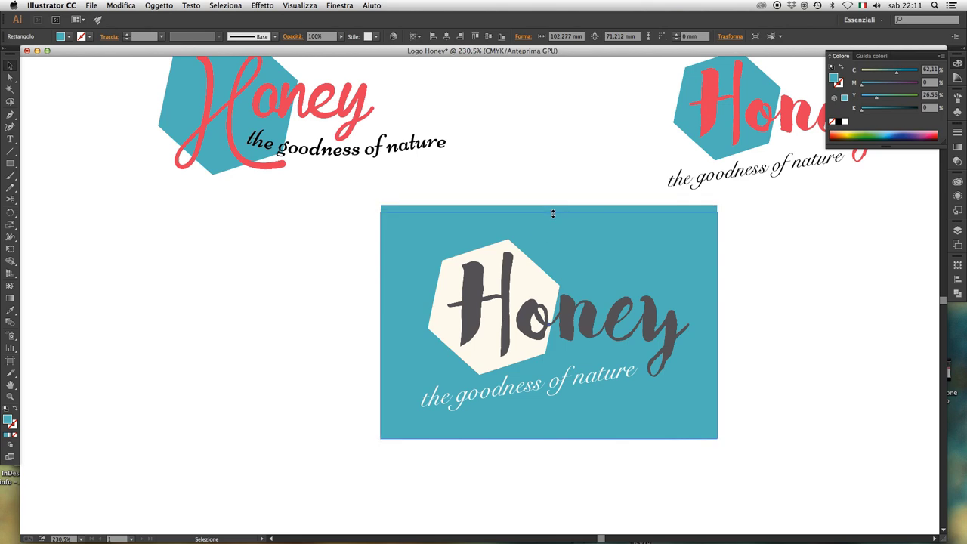
left_click_drag(552, 205, 553, 212)
key("ctrl+shift+a")
key("ctrl+1")
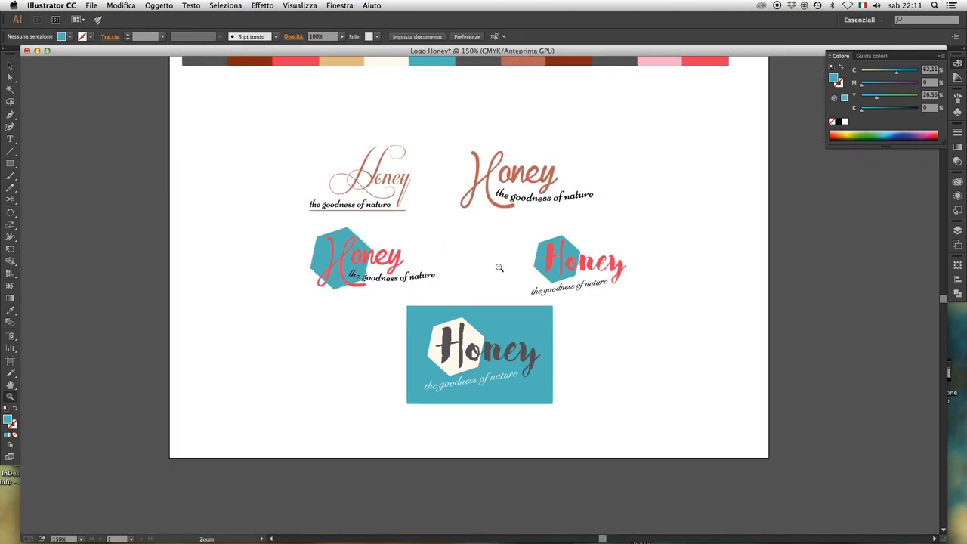
scroll(483, 253, "up", 3)
mouse_move(335, 210)
left_mouse_down()
mouse_move(514, 315)
mouse_move(366, 289)
left_mouse_up()
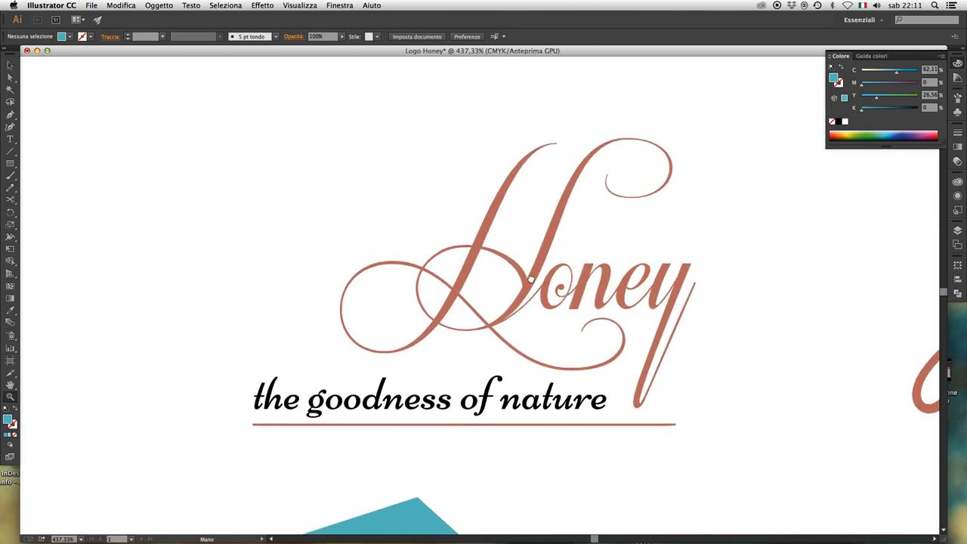
scroll(365, 290, "right", 5)
scroll(277, 294, "right", 5)
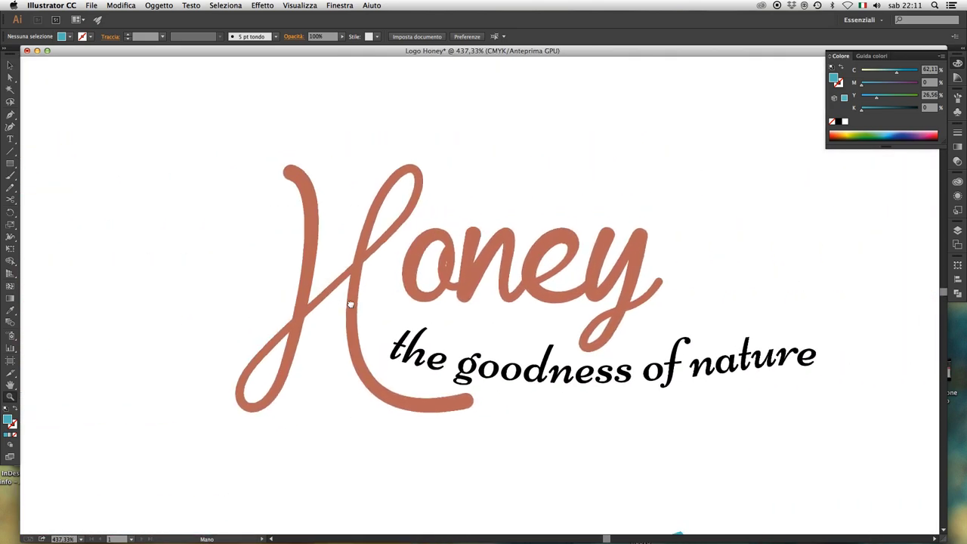
scroll(456, 310, "right", 2)
scroll(378, 335, "down", 5)
scroll(378, 335, "left", 5)
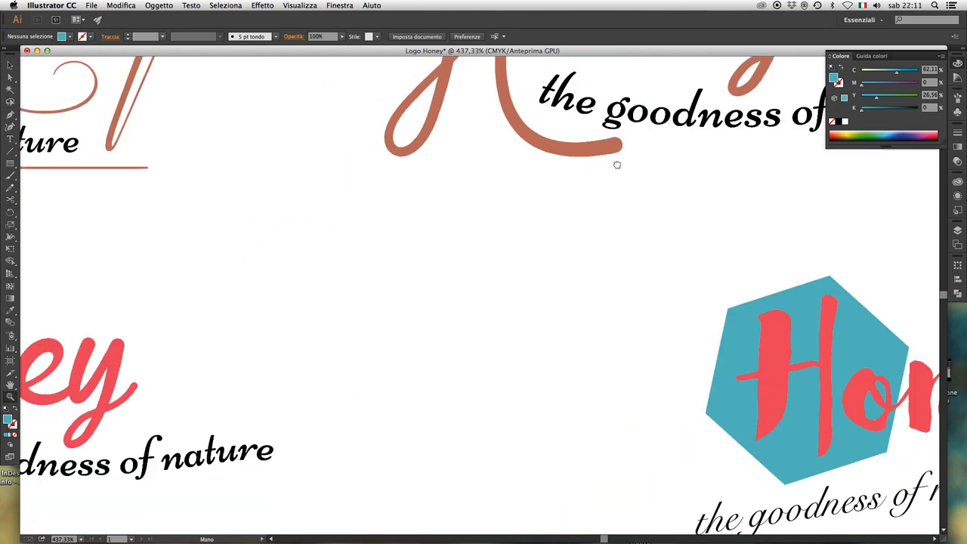
scroll(615, 162, "right", 10)
scroll(755, 202, "left", 2)
scroll(760, 315, "left", 3)
scroll(760, 315, "up", 1)
scroll(749, 309, "right", 1)
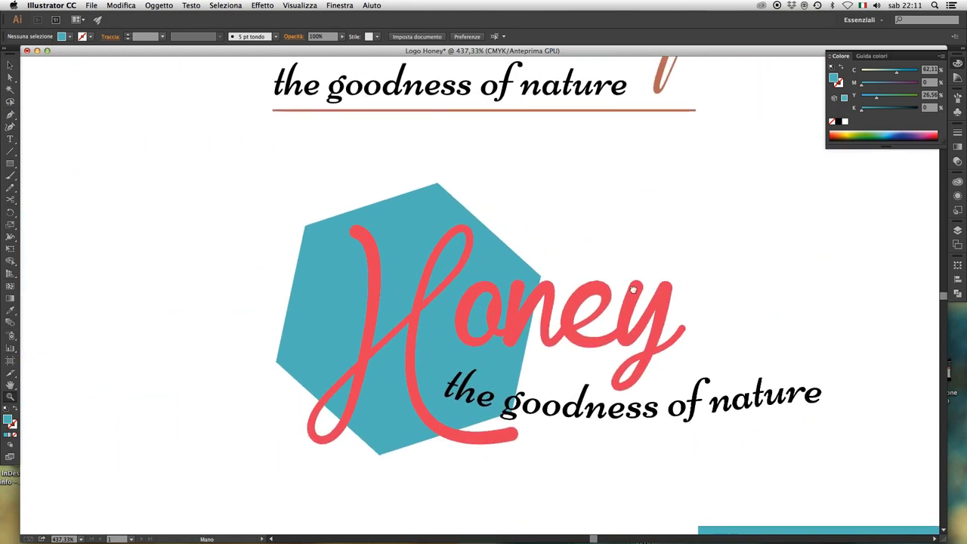
scroll(686, 291, "right", 2)
scroll(493, 287, "right", 3)
scroll(493, 288, "right", 3)
scroll(401, 287, "right", 4)
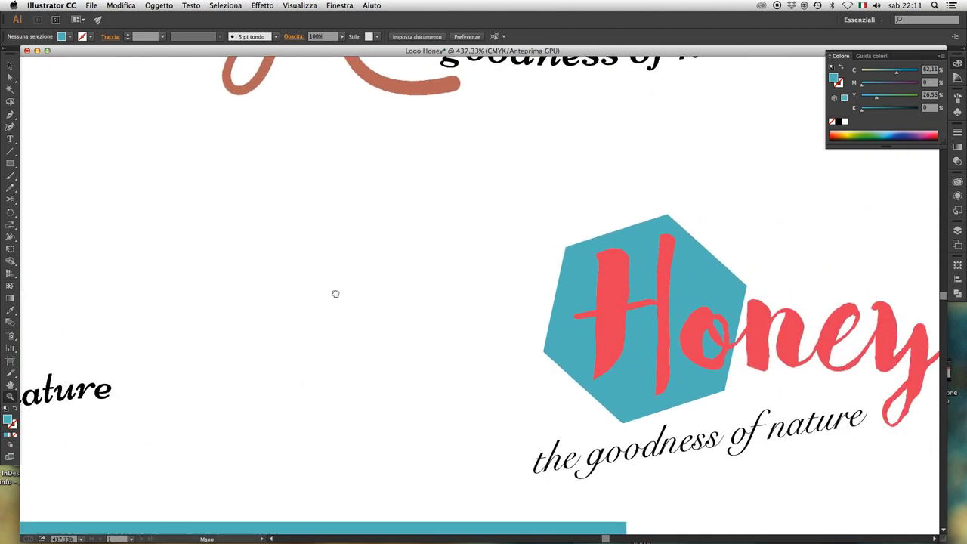
scroll(335, 292, "right", 3)
scroll(458, 271, "right", 1)
scroll(458, 271, "left", 1)
scroll(471, 274, "left", 2)
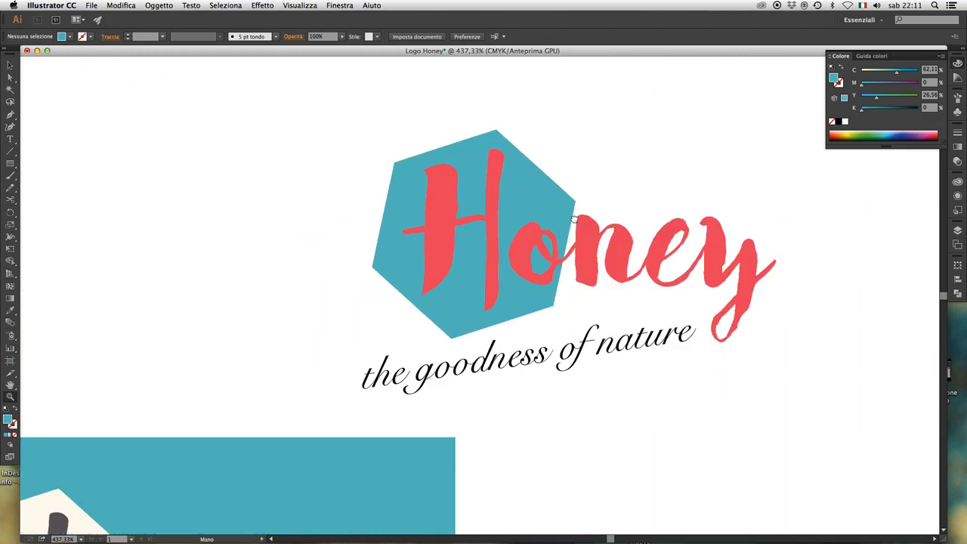
scroll(470, 274, "down", 2)
scroll(582, 274, "down", 4)
scroll(583, 275, "left", 5)
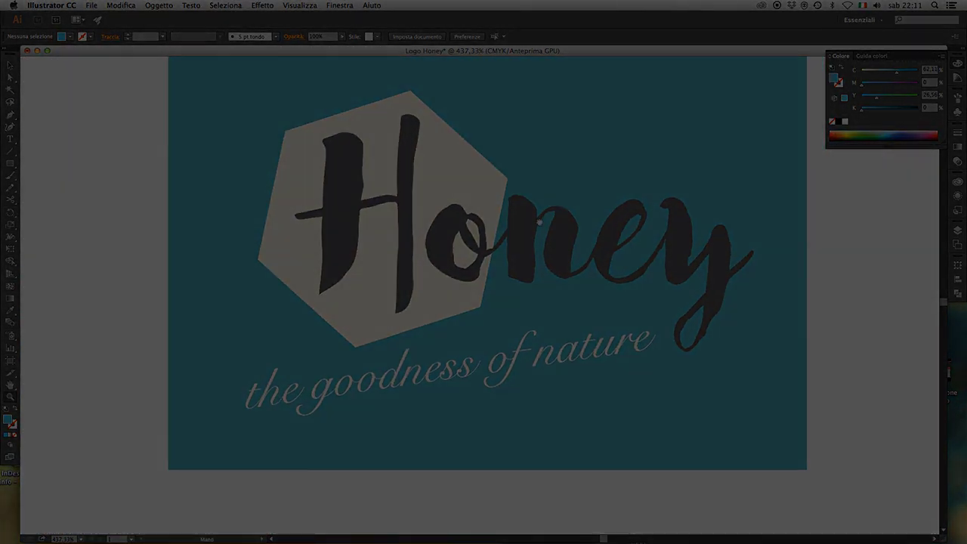